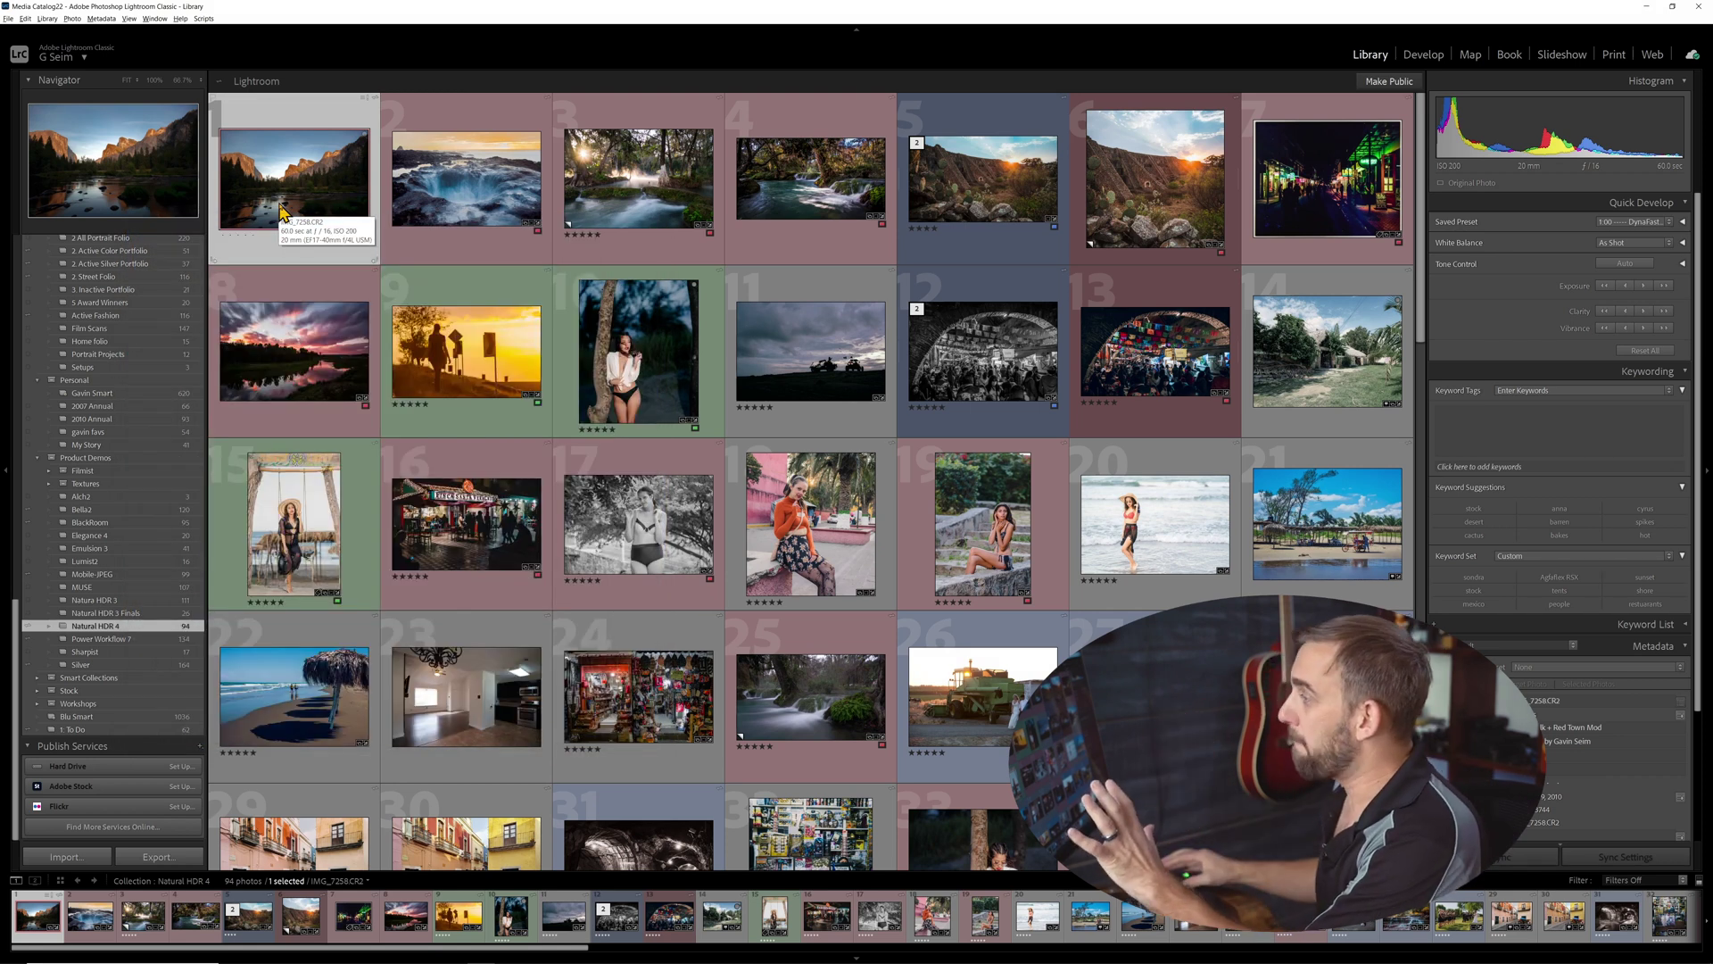
# Step: Open the first photo in the grid, the river valley at sunset, in the Develop module
pyautogui.click(1434, 56)
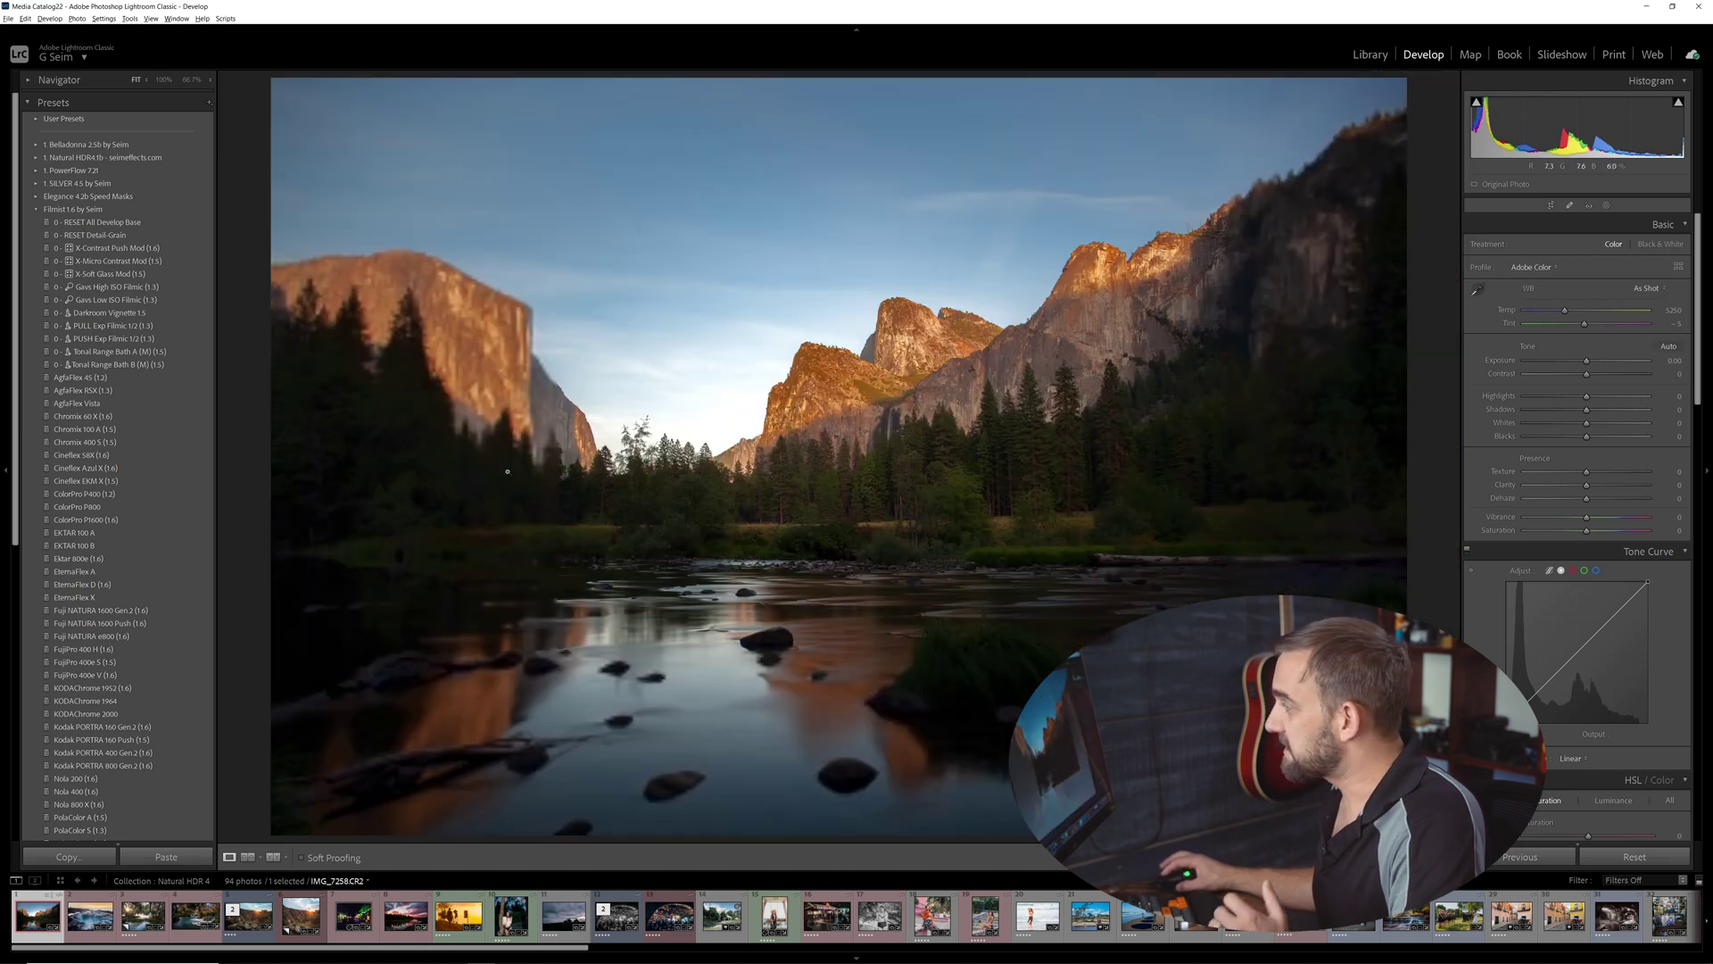
pyautogui.click(545, 460)
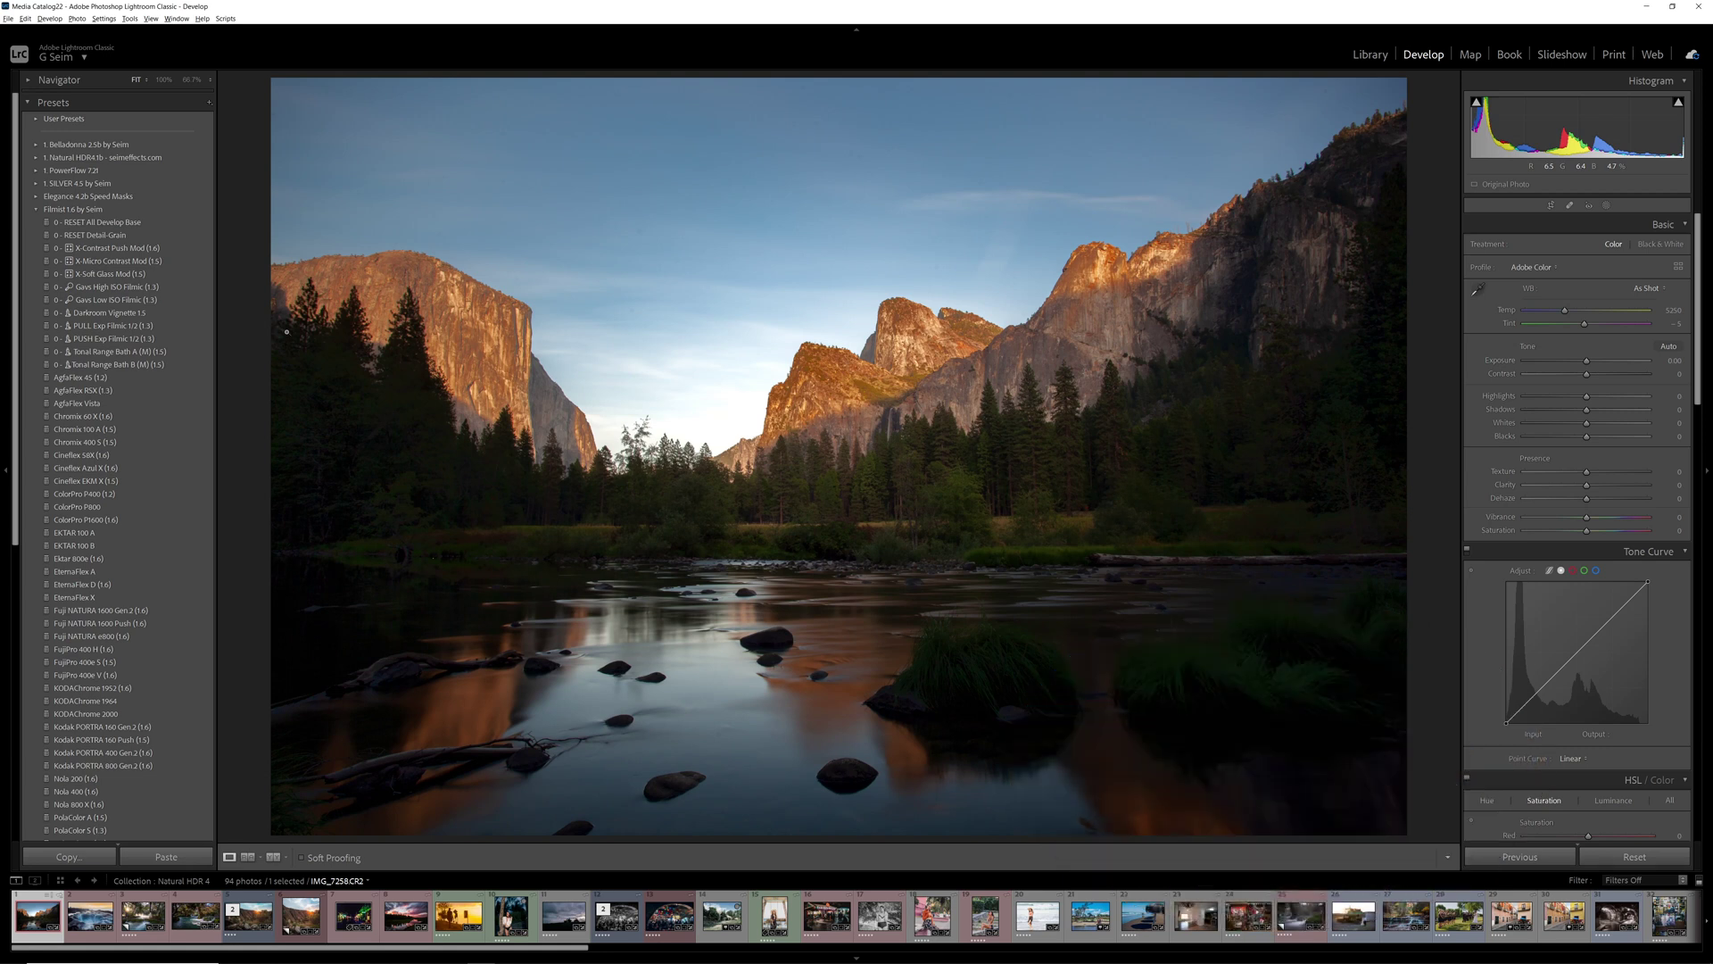
pyautogui.press('g')
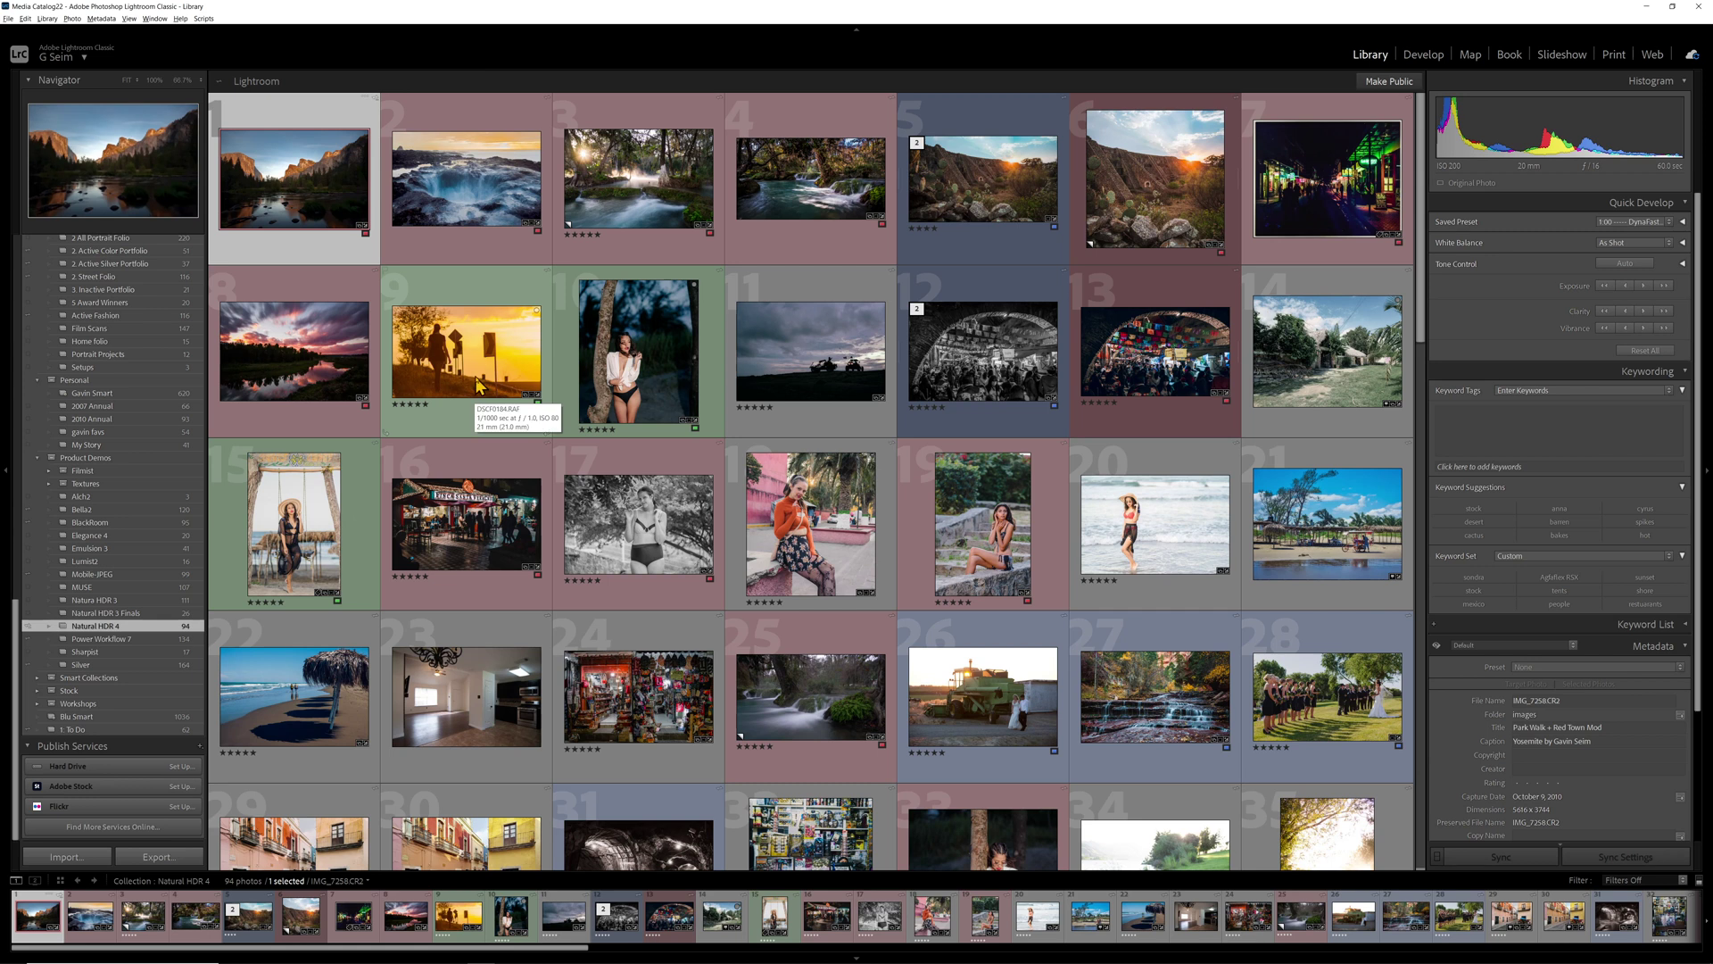
pyautogui.click(9, 19)
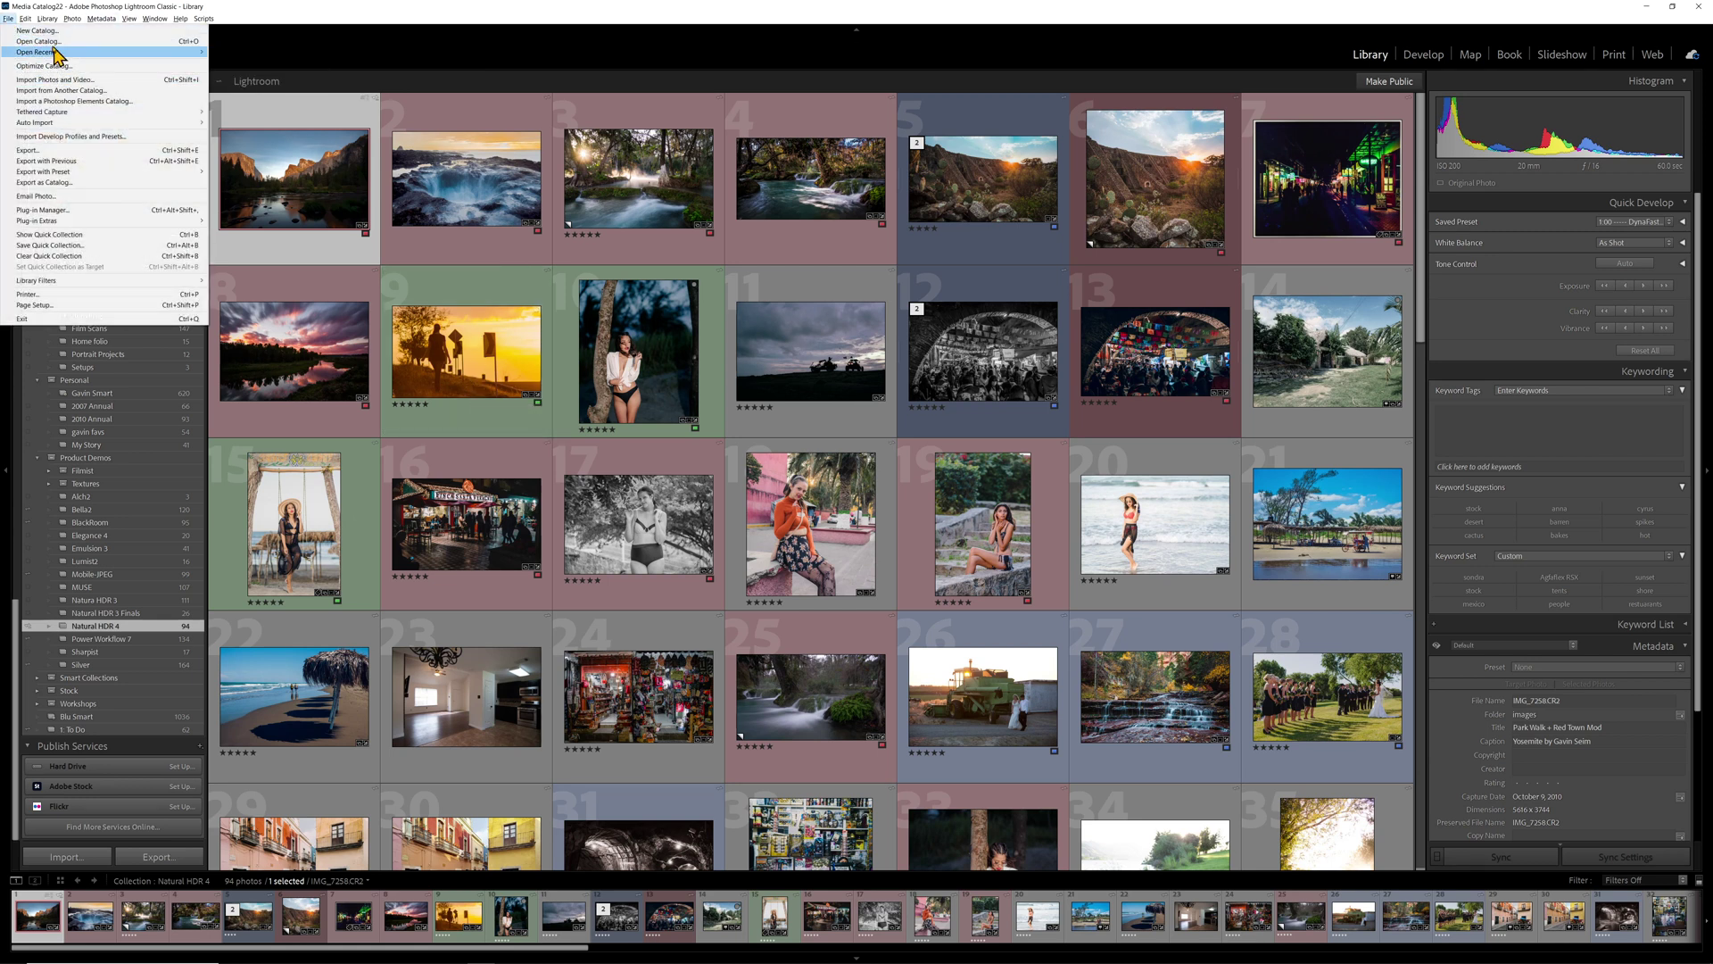
pyautogui.click(399, 284)
pyautogui.press('d')
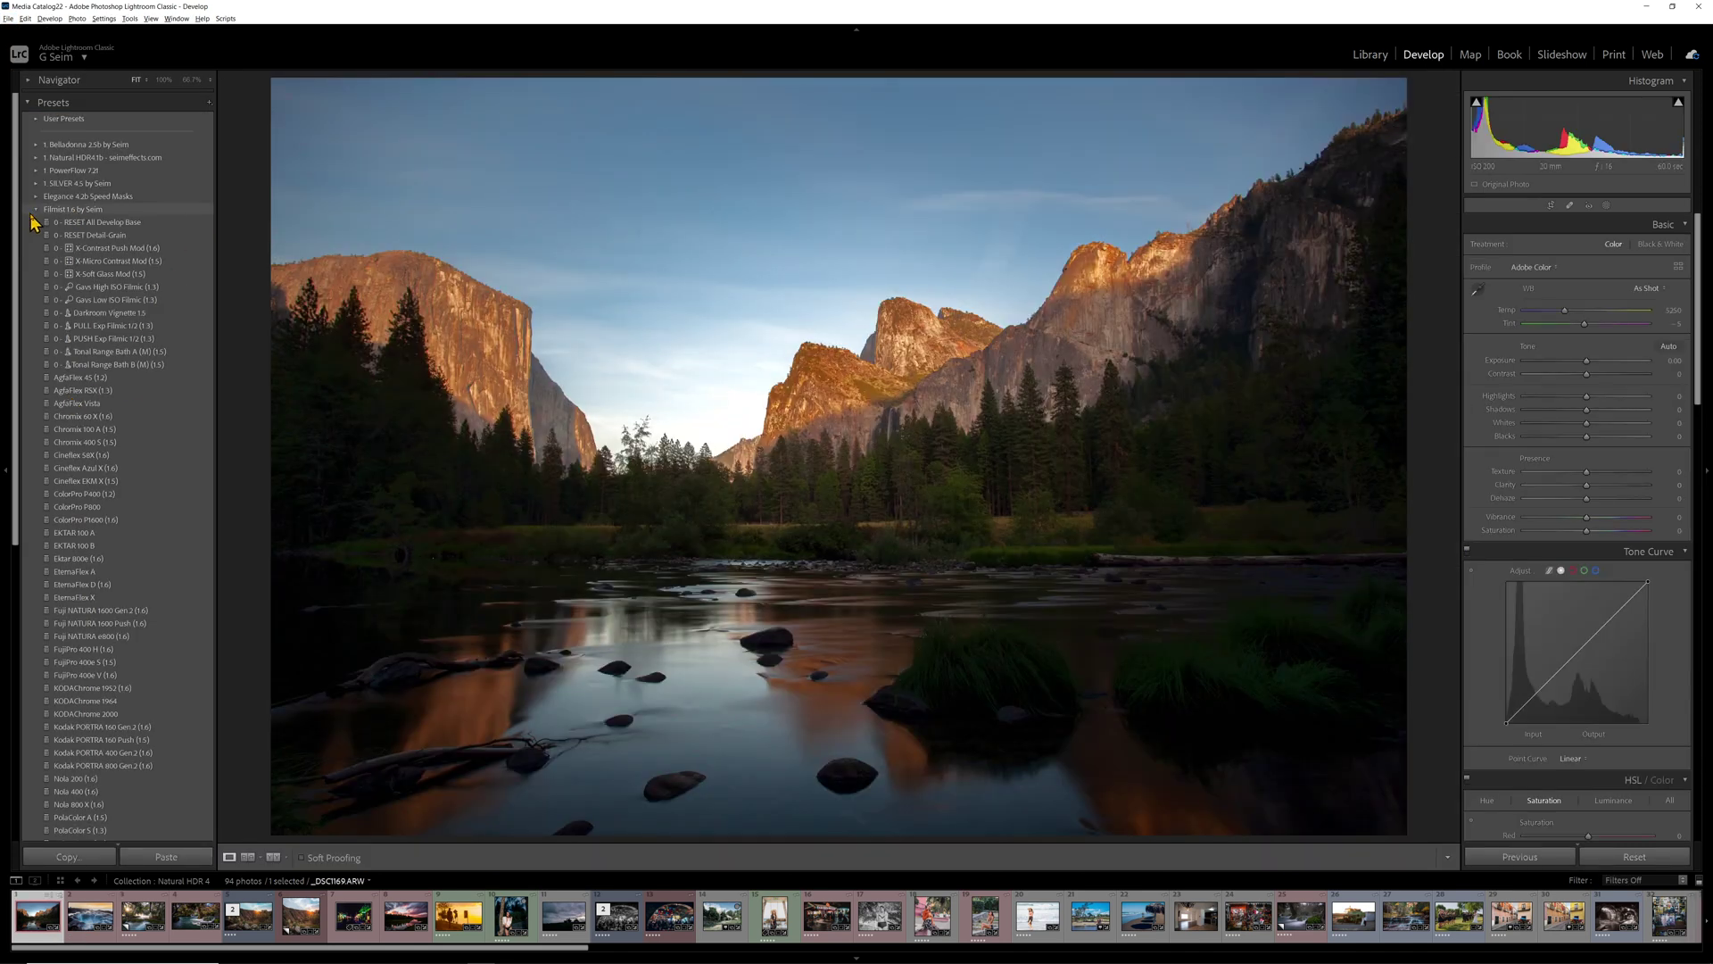
# Step: Try the 1:03 Simply HDR 1 preset from the Natural HDR4 group on the valley photo and undo it
pyautogui.click(34, 212)
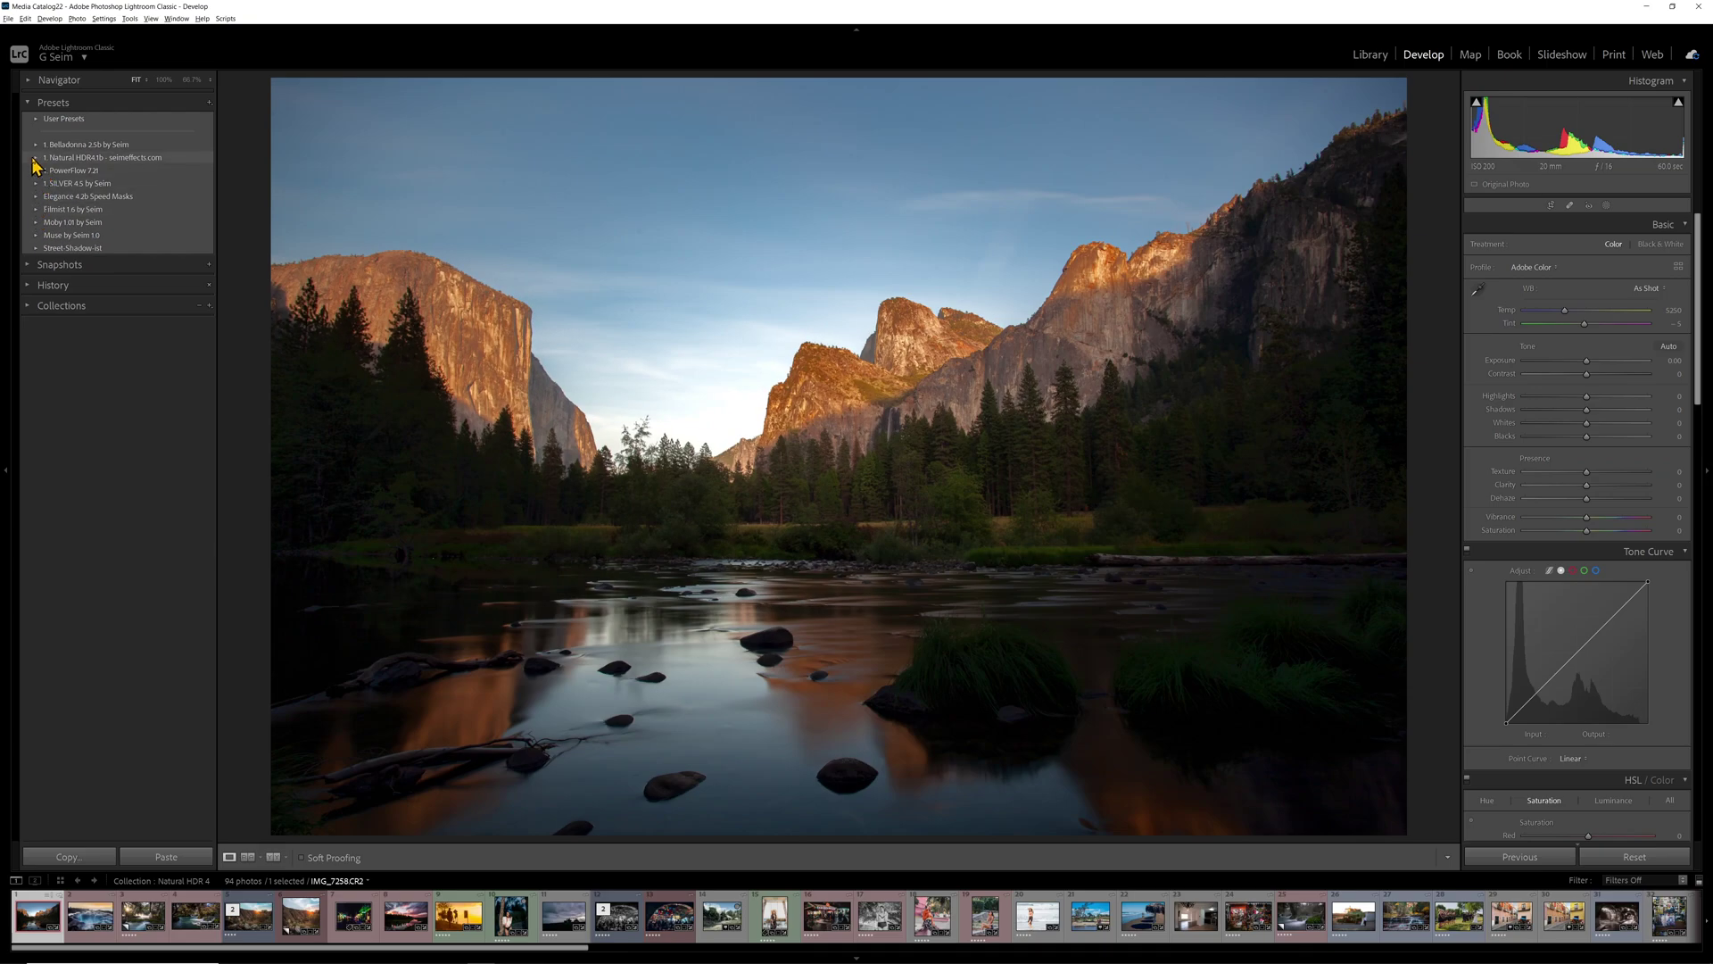
pyautogui.click(34, 159)
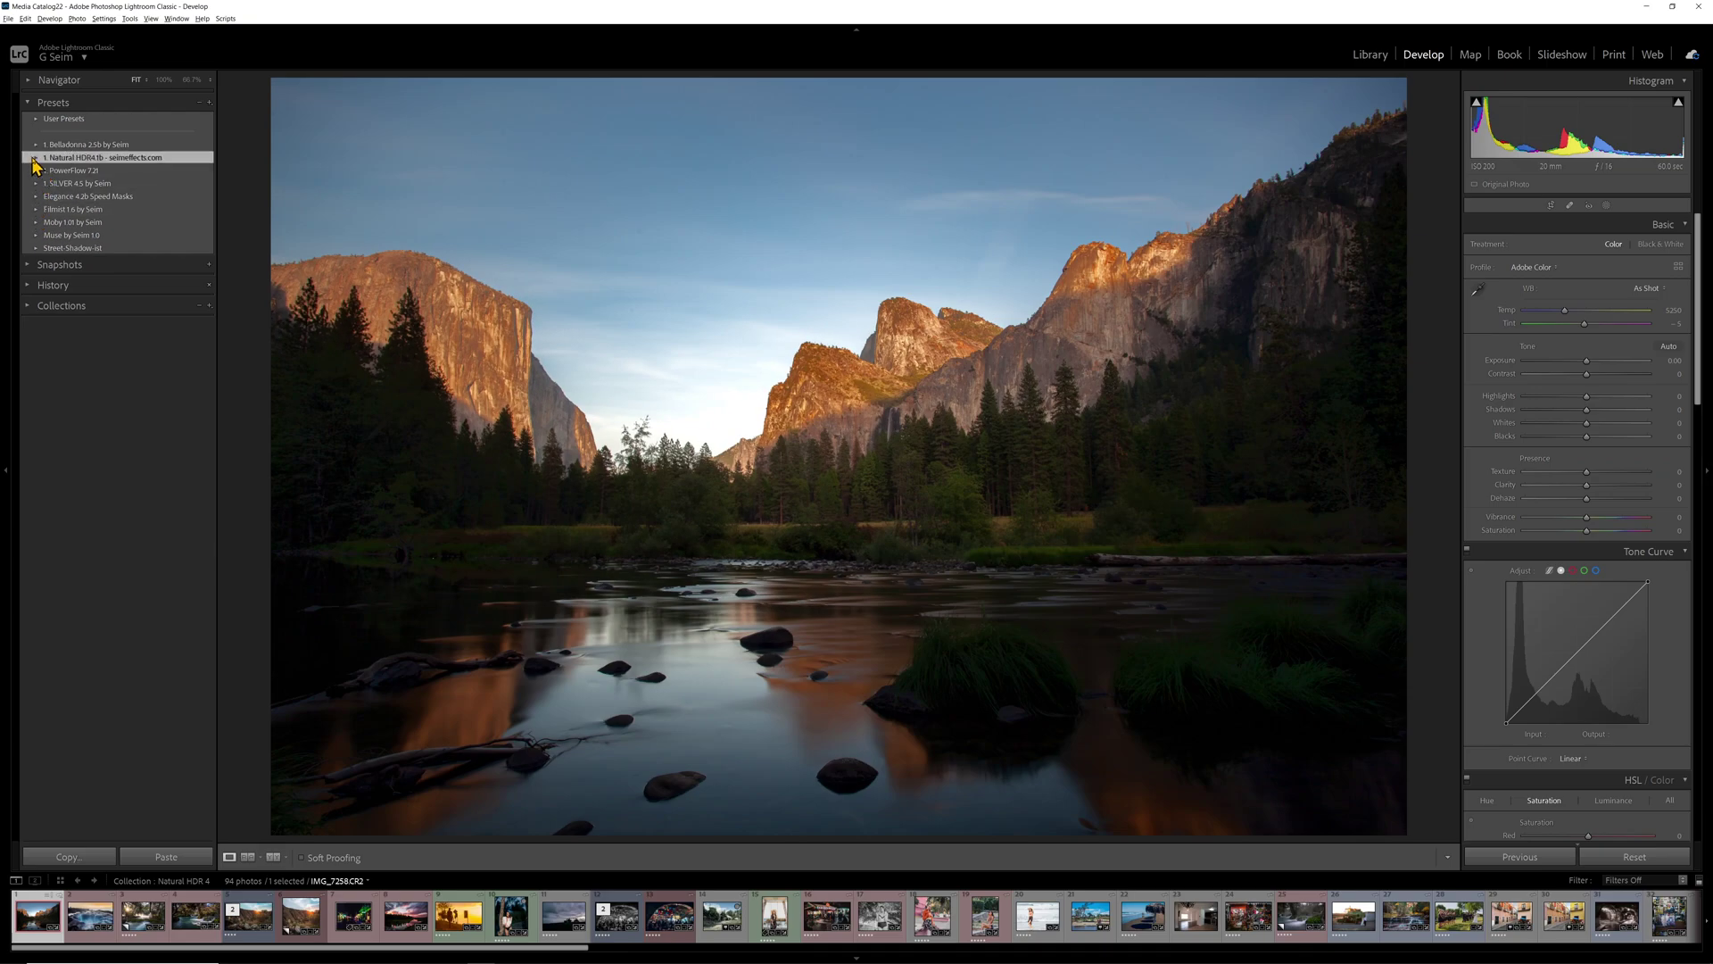
pyautogui.click(35, 159)
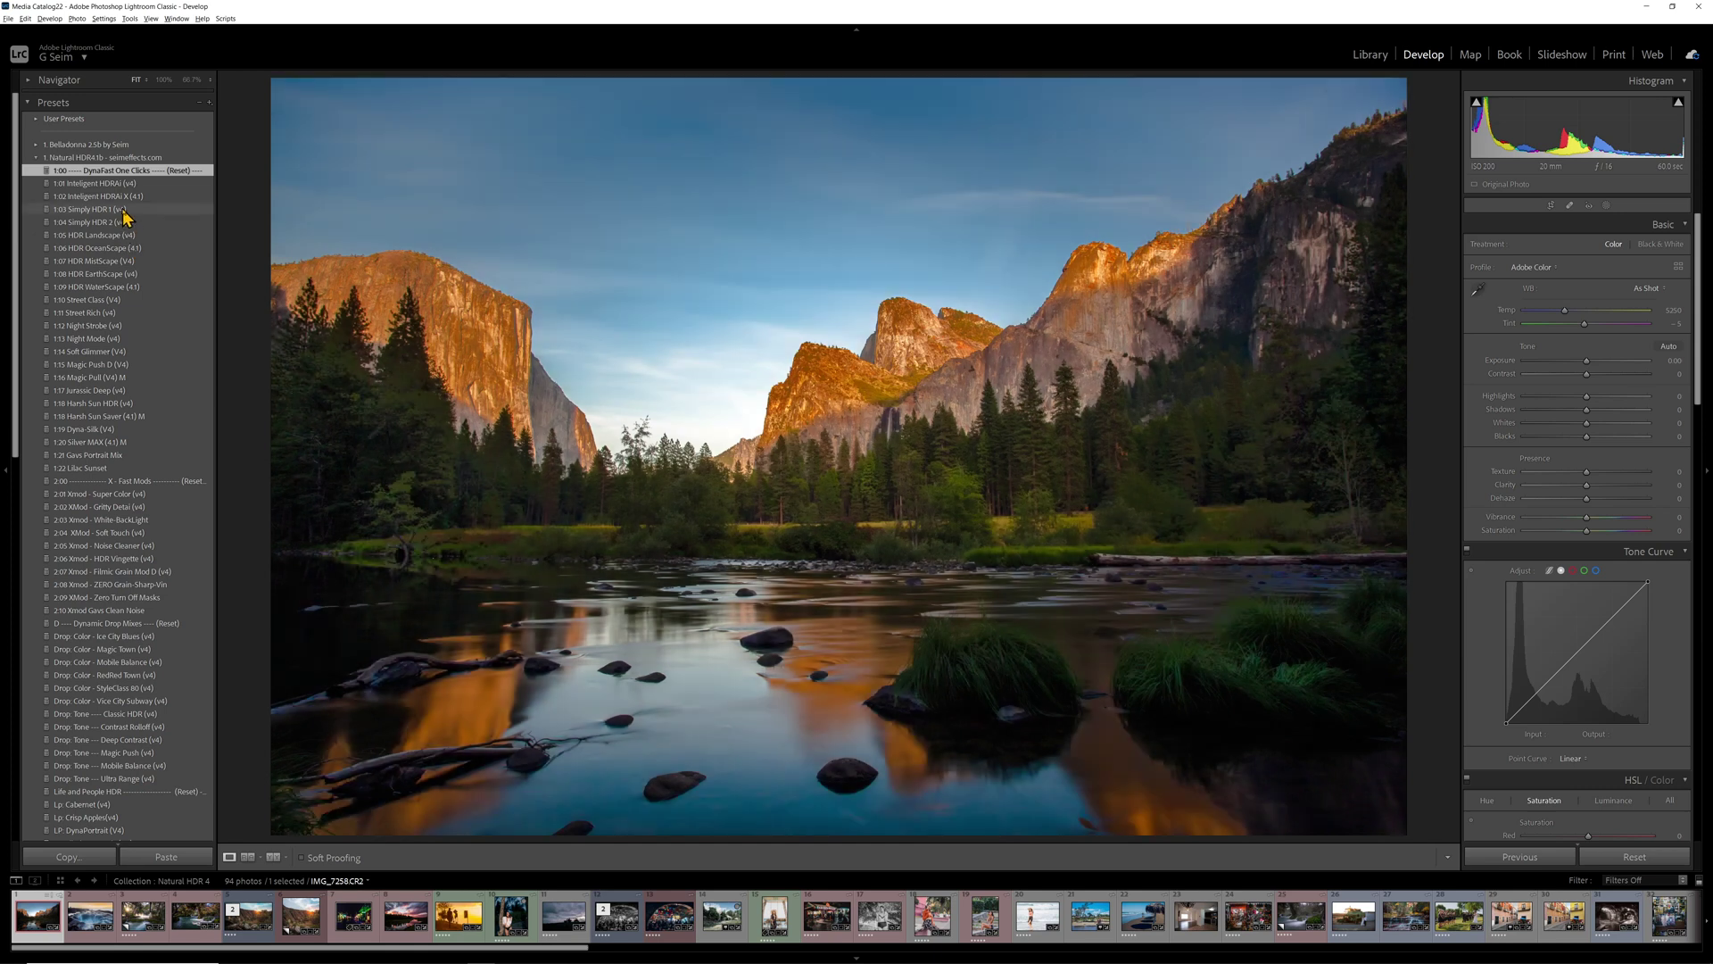
pyautogui.click(121, 209)
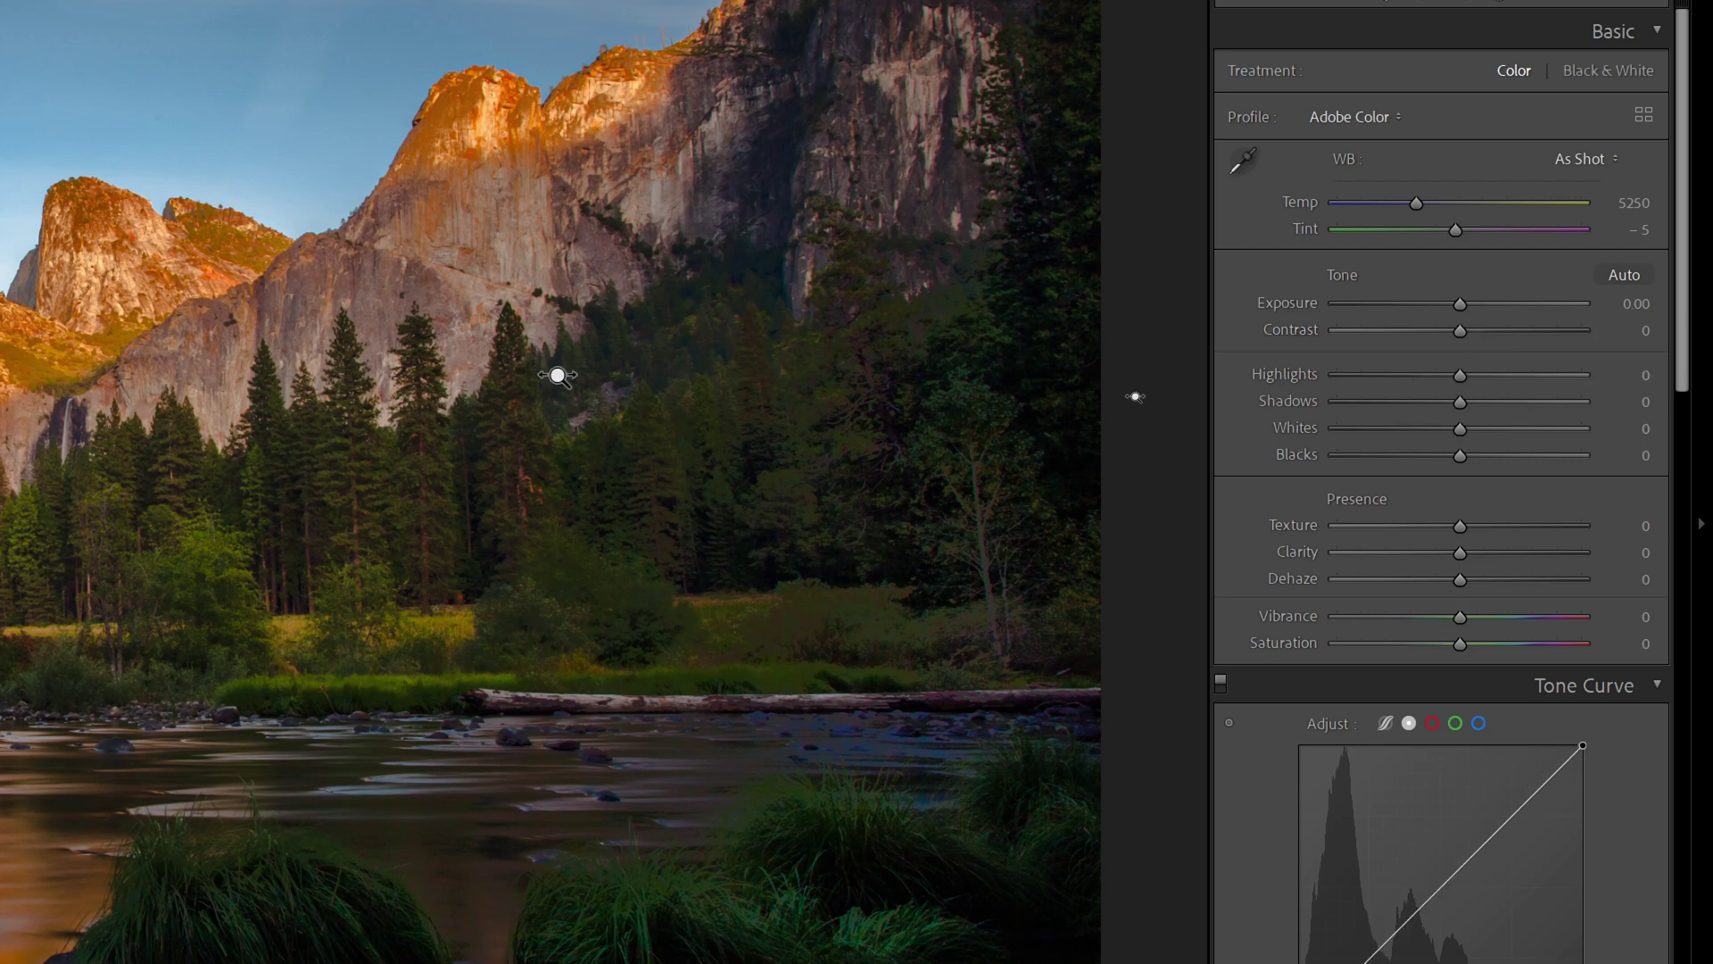
pyautogui.hotkey('ctrl', 'z')
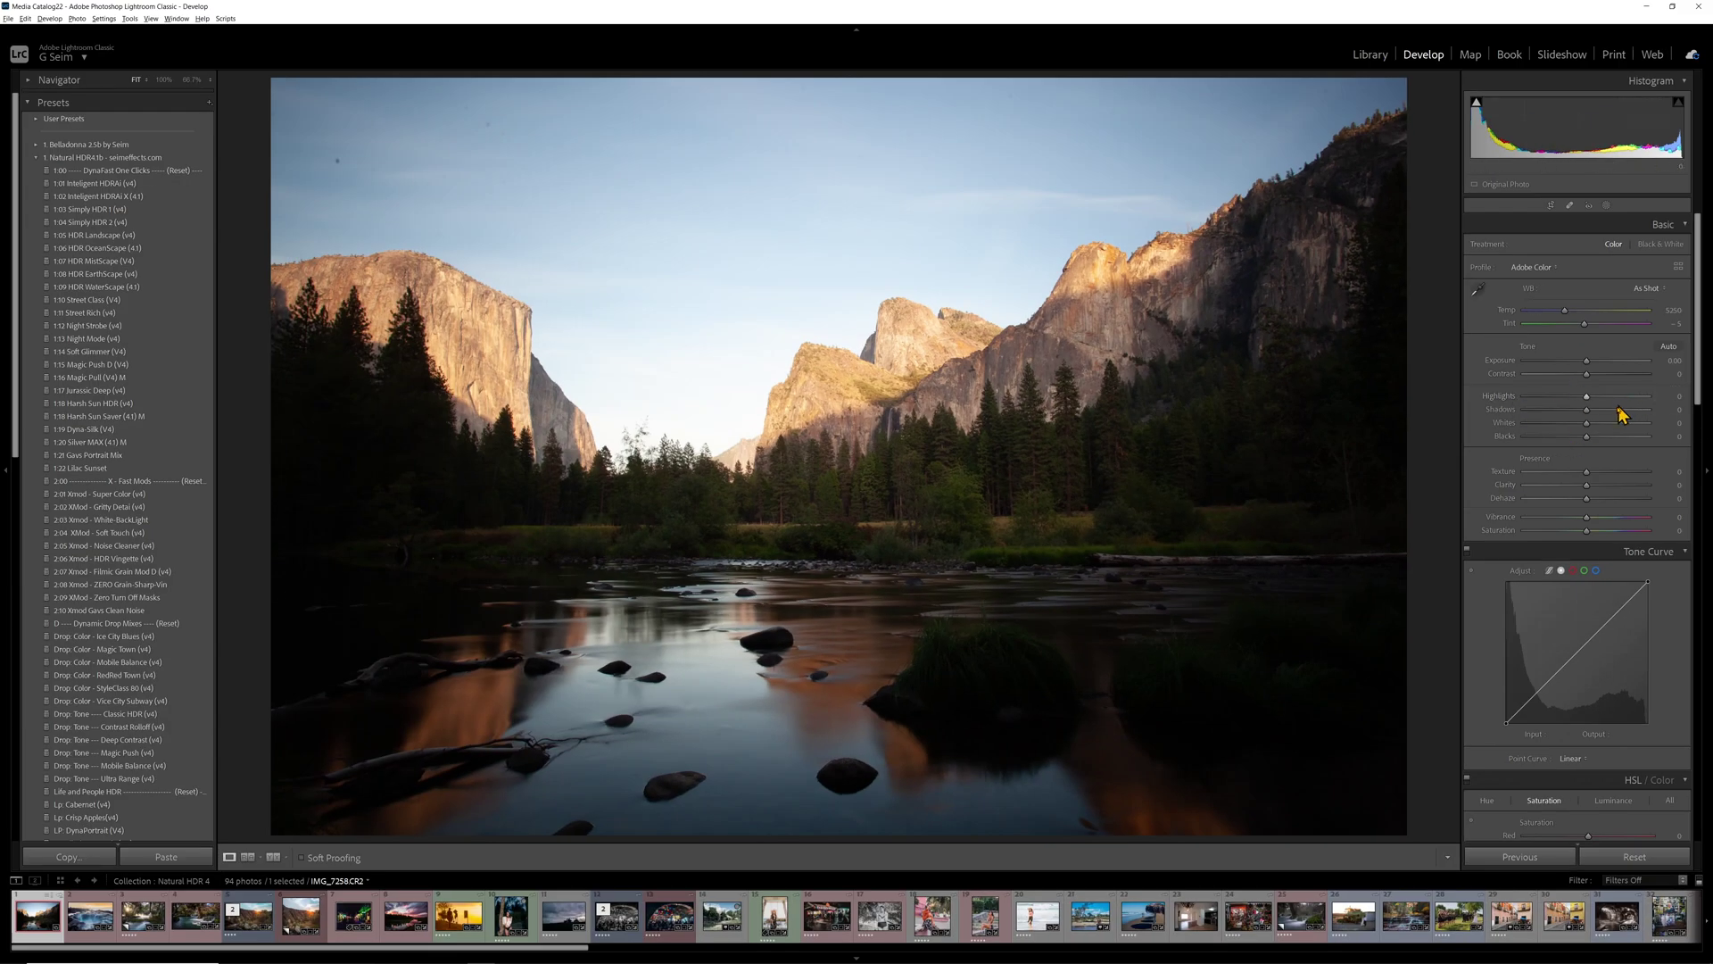
# Step: Tone the valley photo with Highlights at -69, Shadows at +57, Saturation at +8 and a custom two-point contrast curve
pyautogui.moveTo(1619, 408); pyautogui.dragTo(1556, 396)
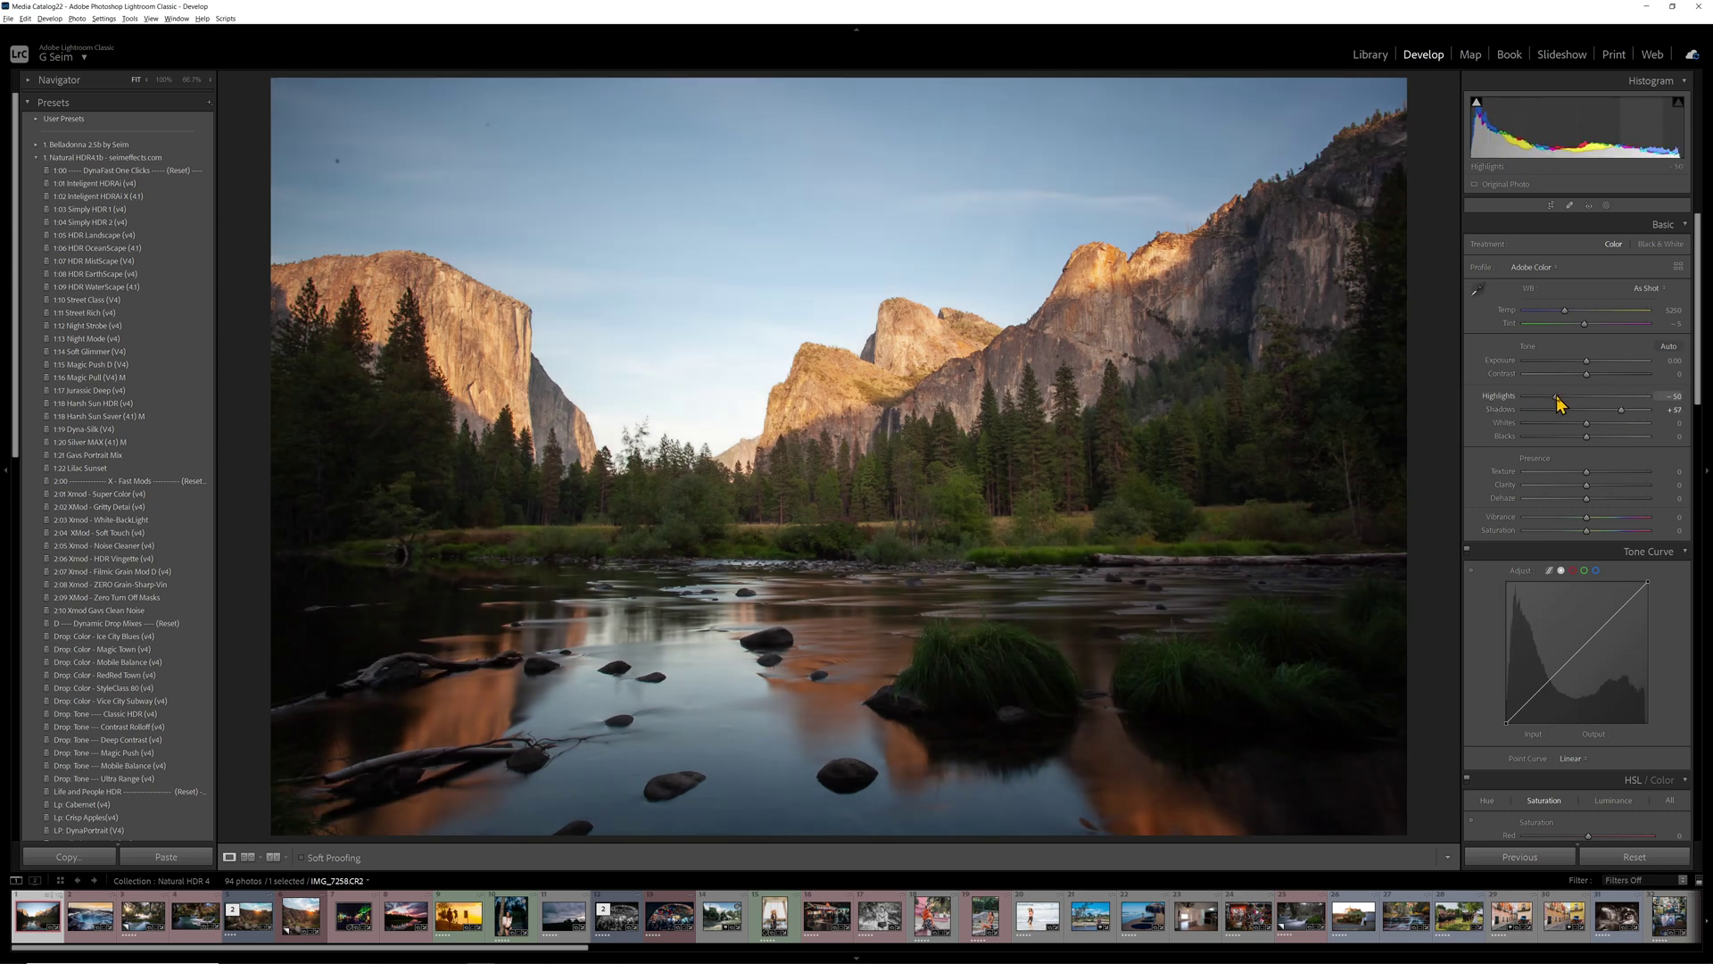
pyautogui.moveTo(1593, 639); pyautogui.dragTo(1554, 677)
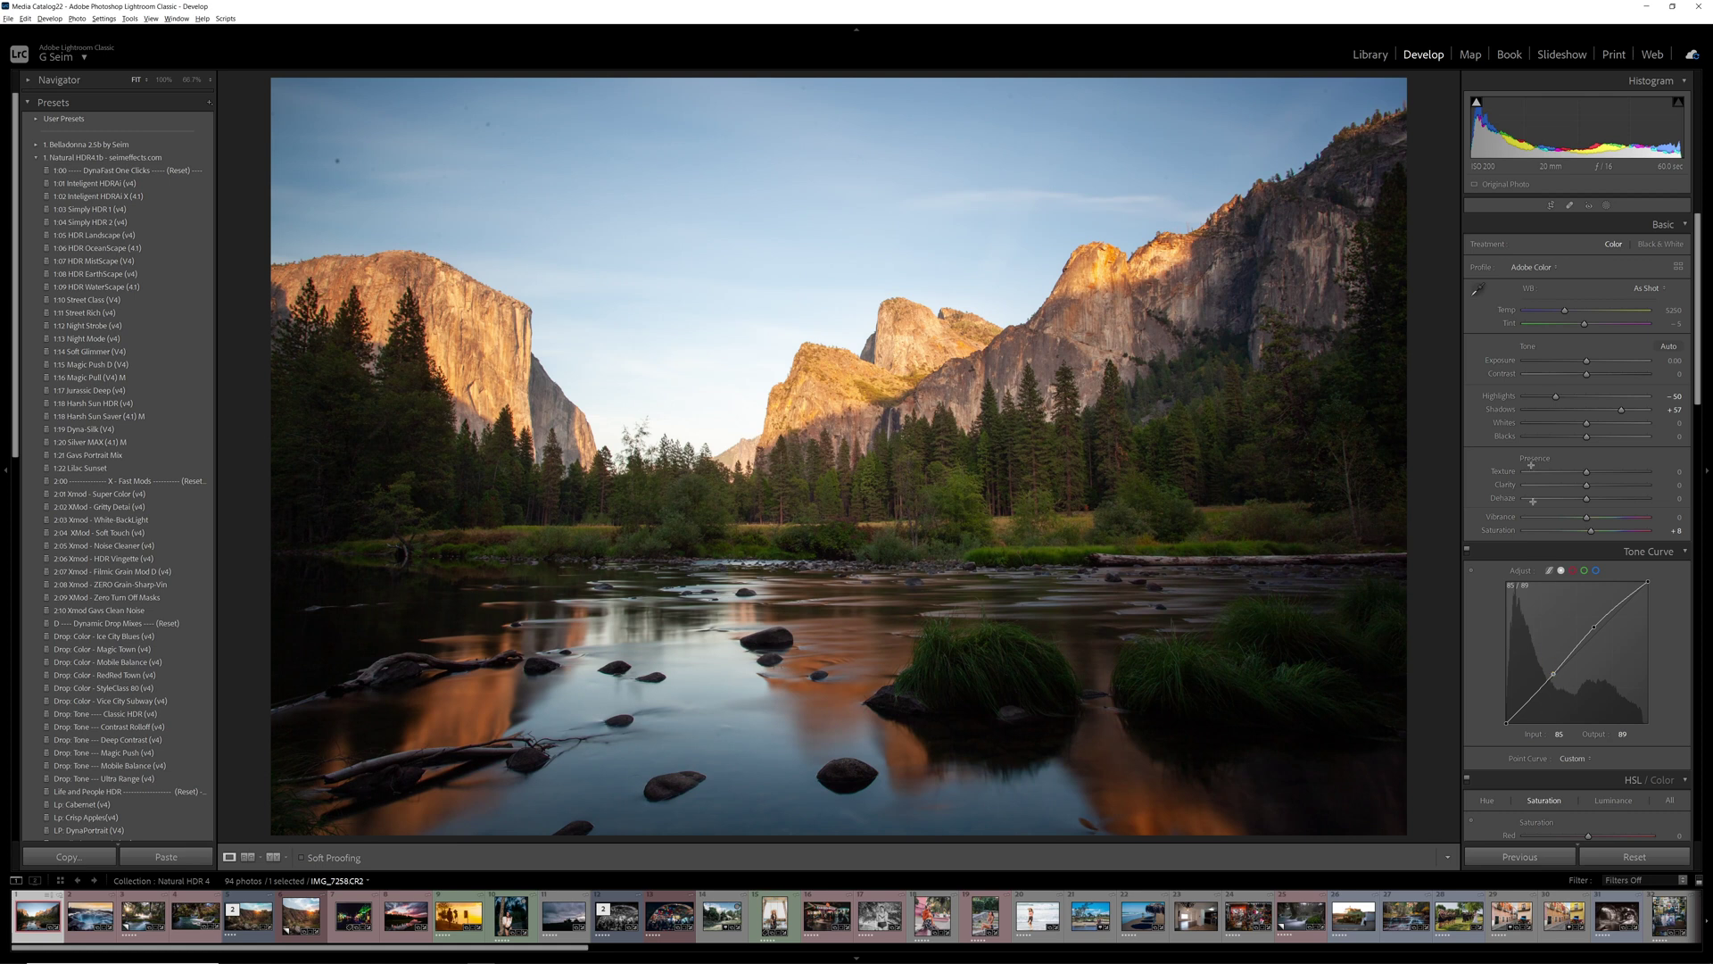
pyautogui.moveTo(1542, 402); pyautogui.dragTo(1547, 399)
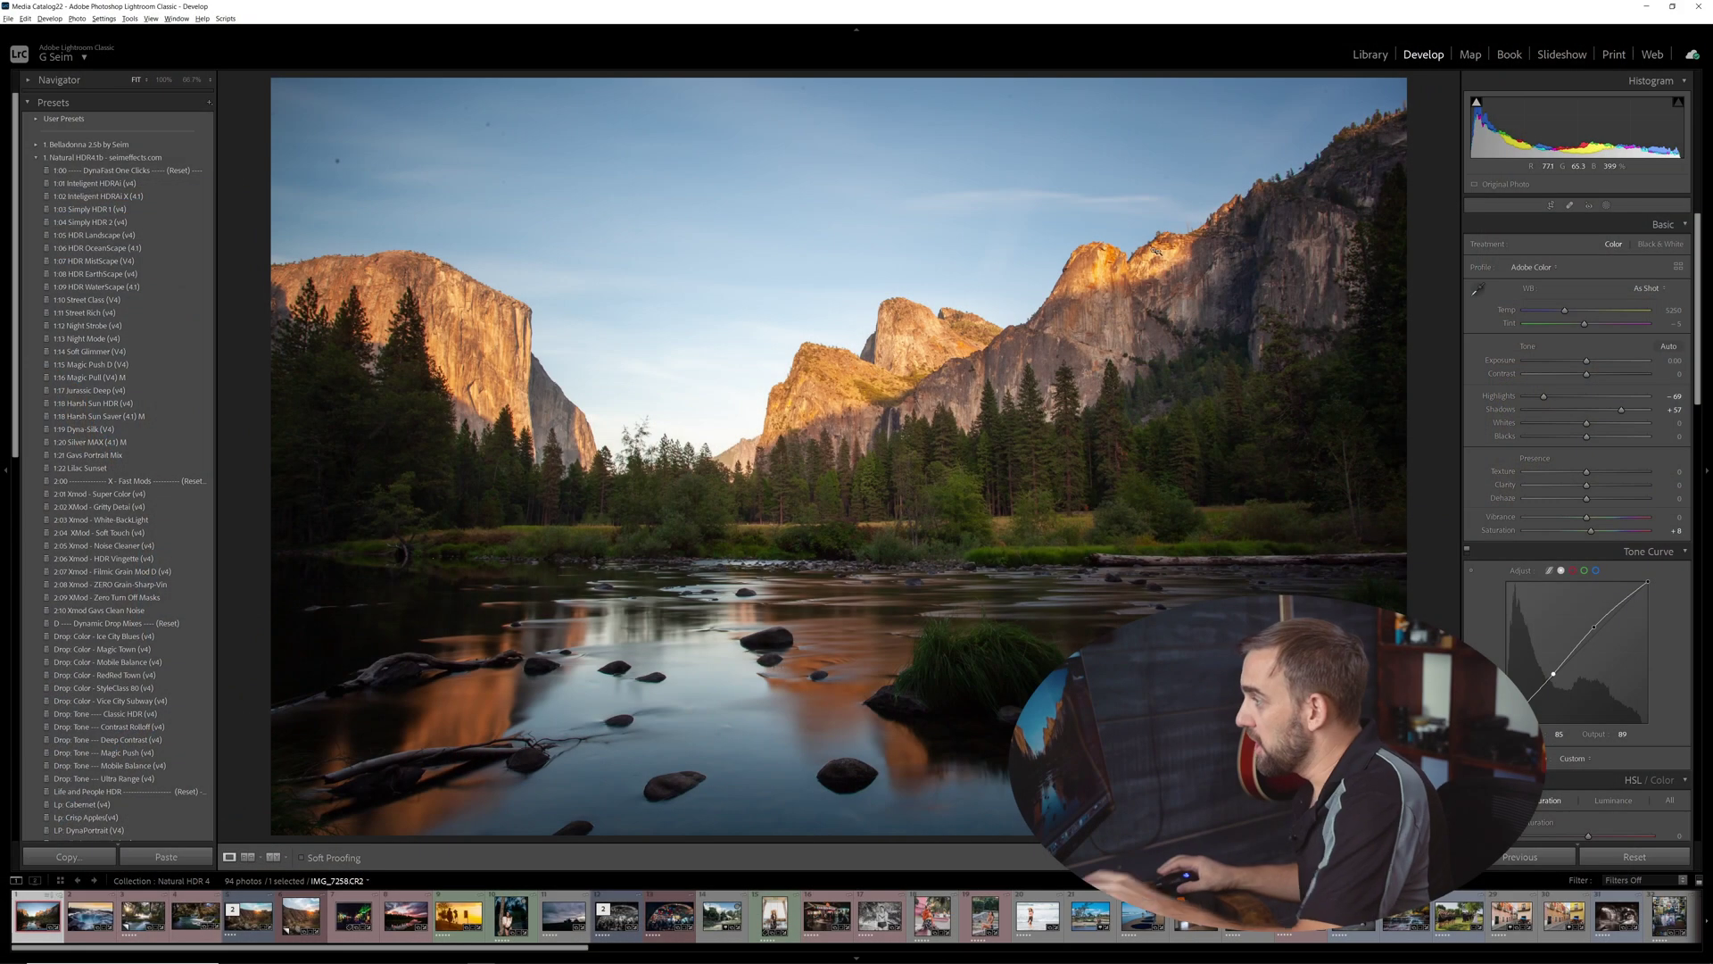
pyautogui.rightClick(579, 399)
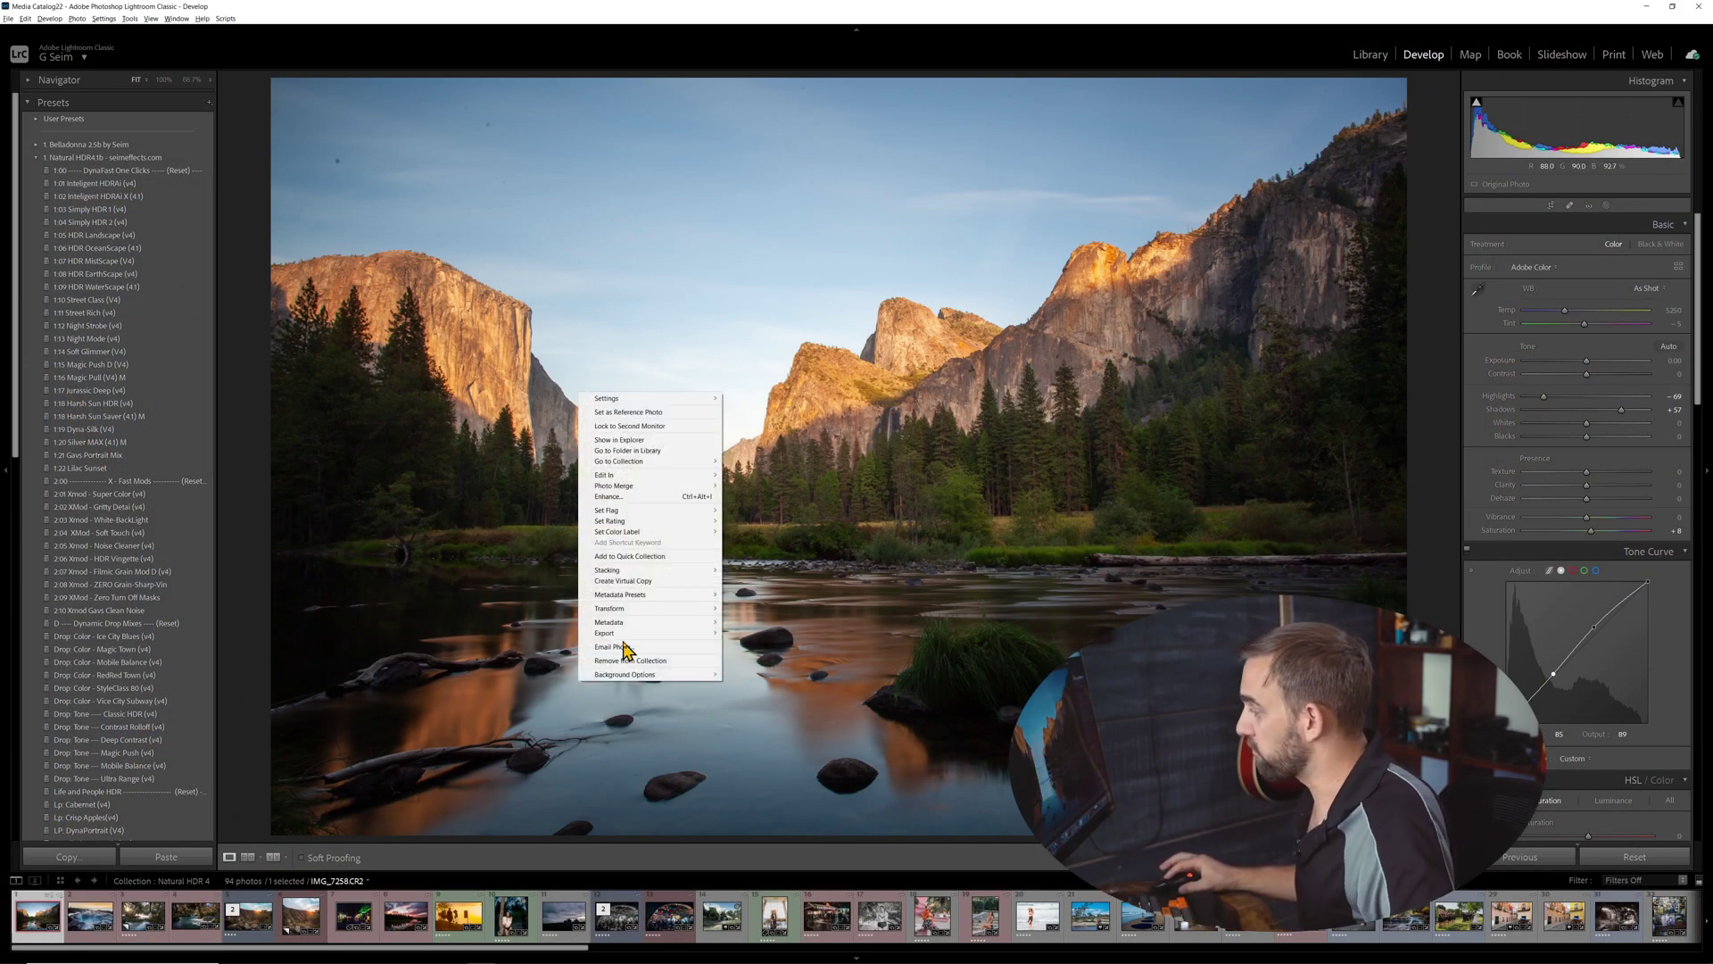
pyautogui.moveTo(627, 642)
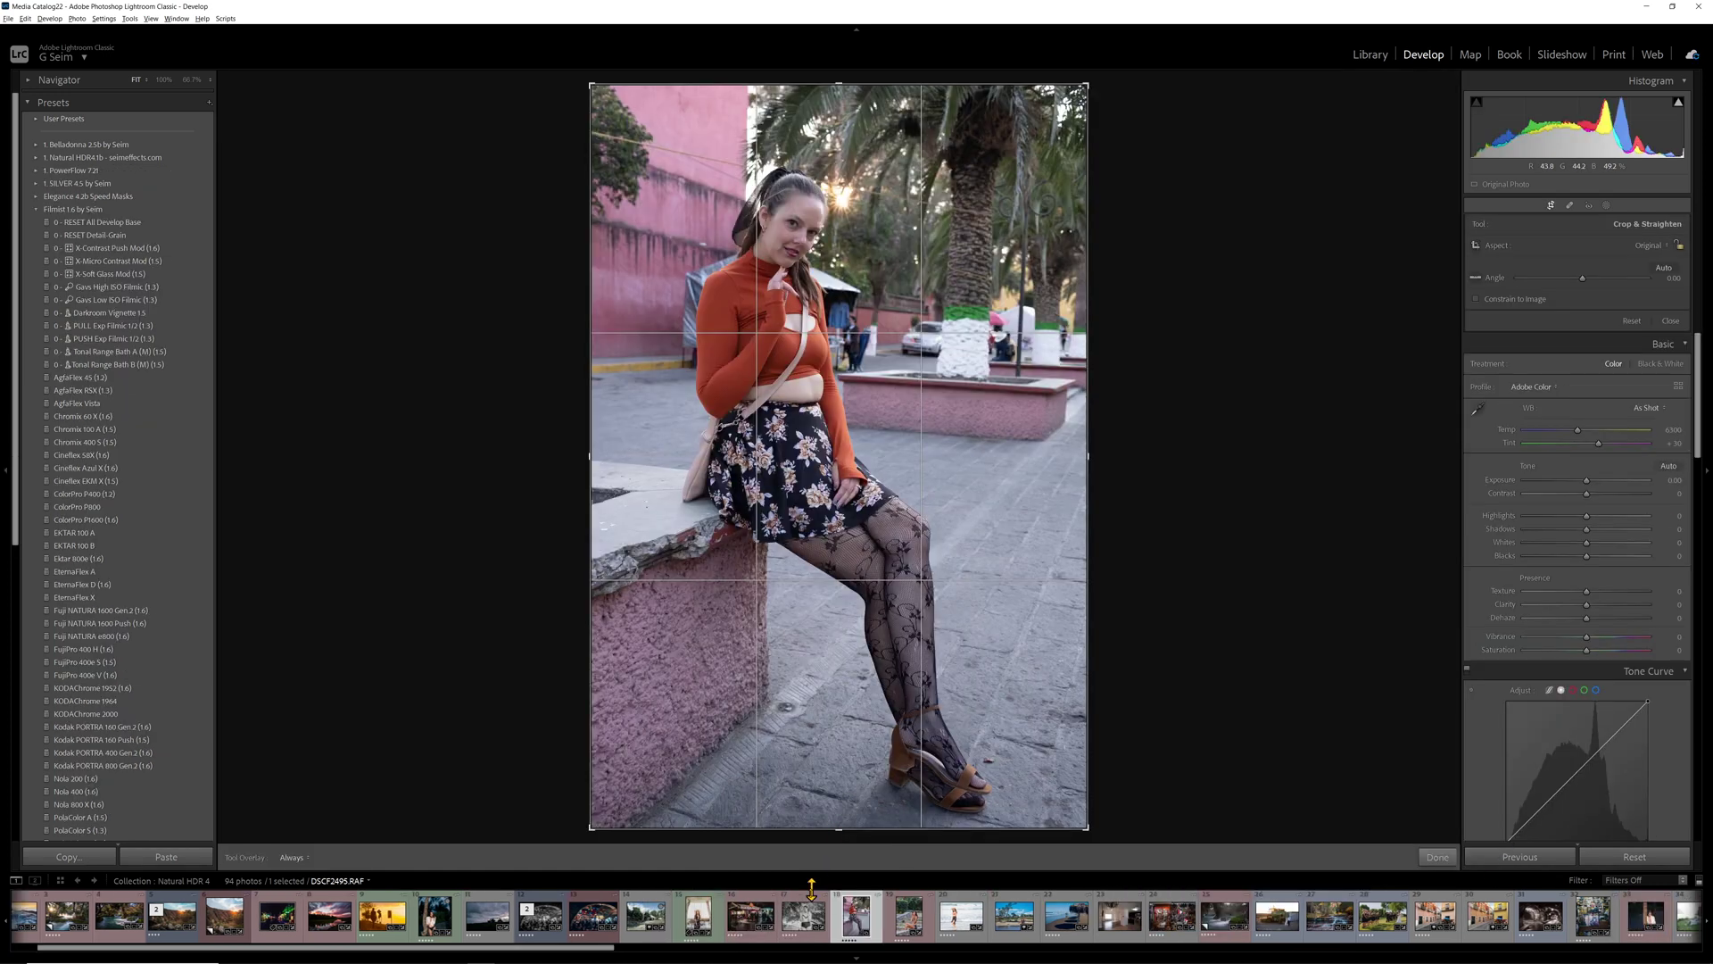
# Step: Compare the orange-top portrait with the neighbouring stone-steps portrait side by side, inspecting the face in the orange-top portrait up close
pyautogui.keyDown('ctrl'); pyautogui.click(908, 917); pyautogui.keyUp('ctrl')
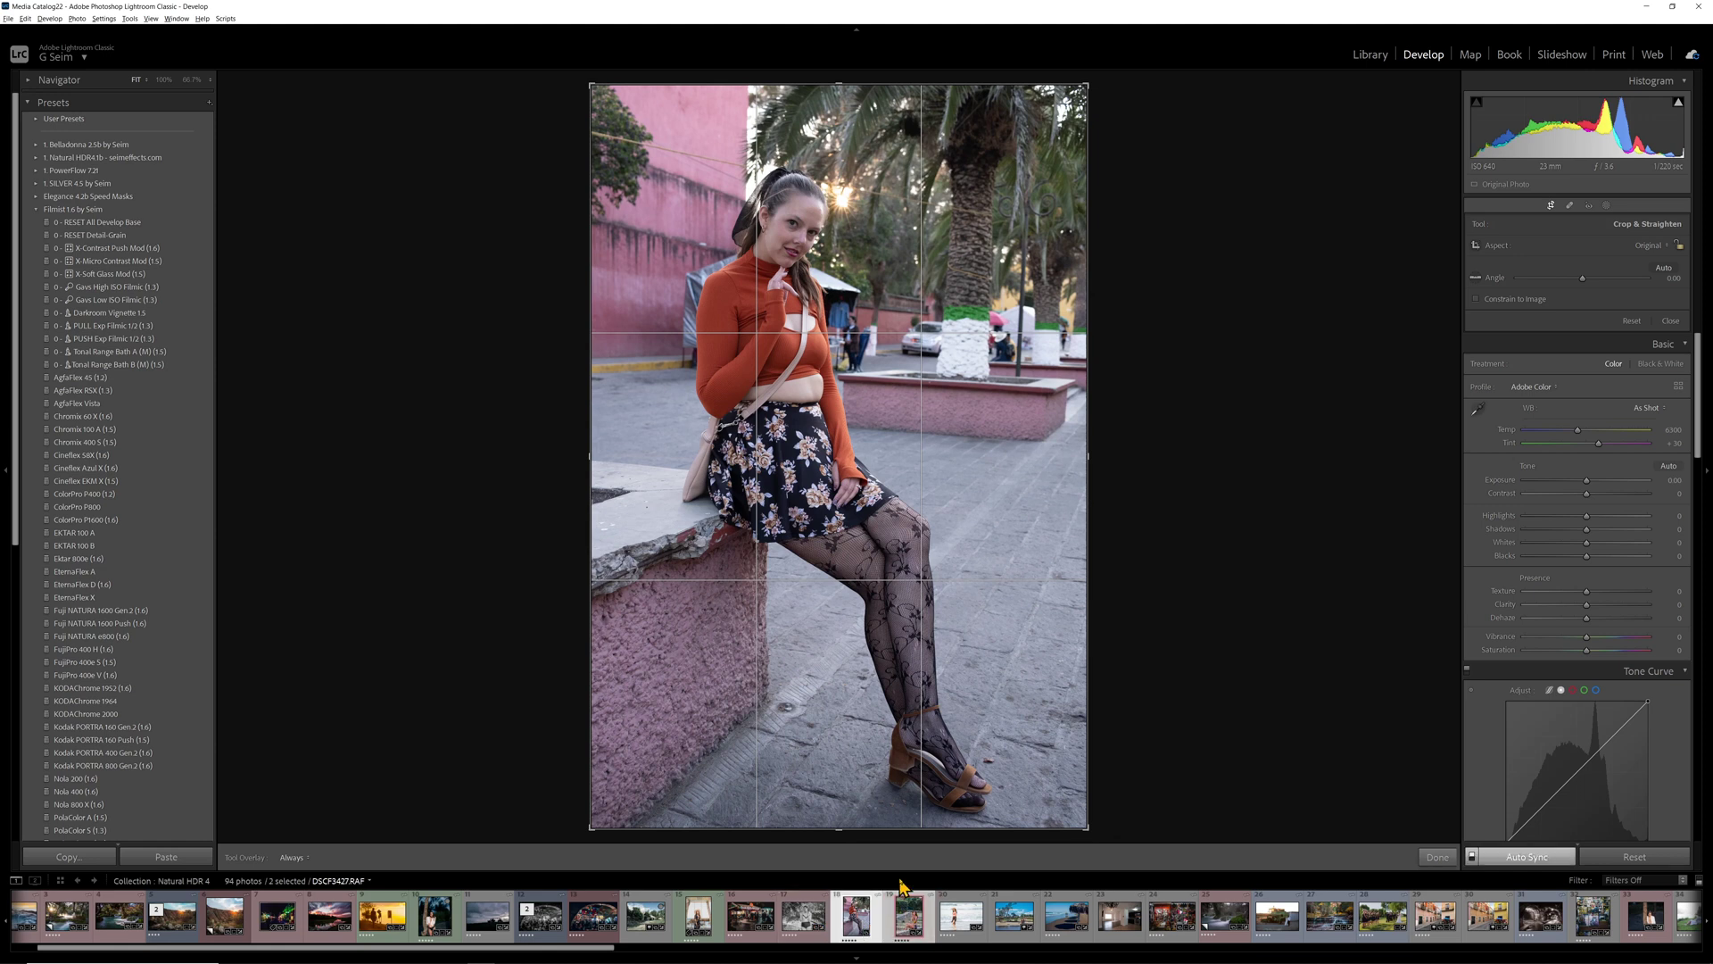
pyautogui.press('c')
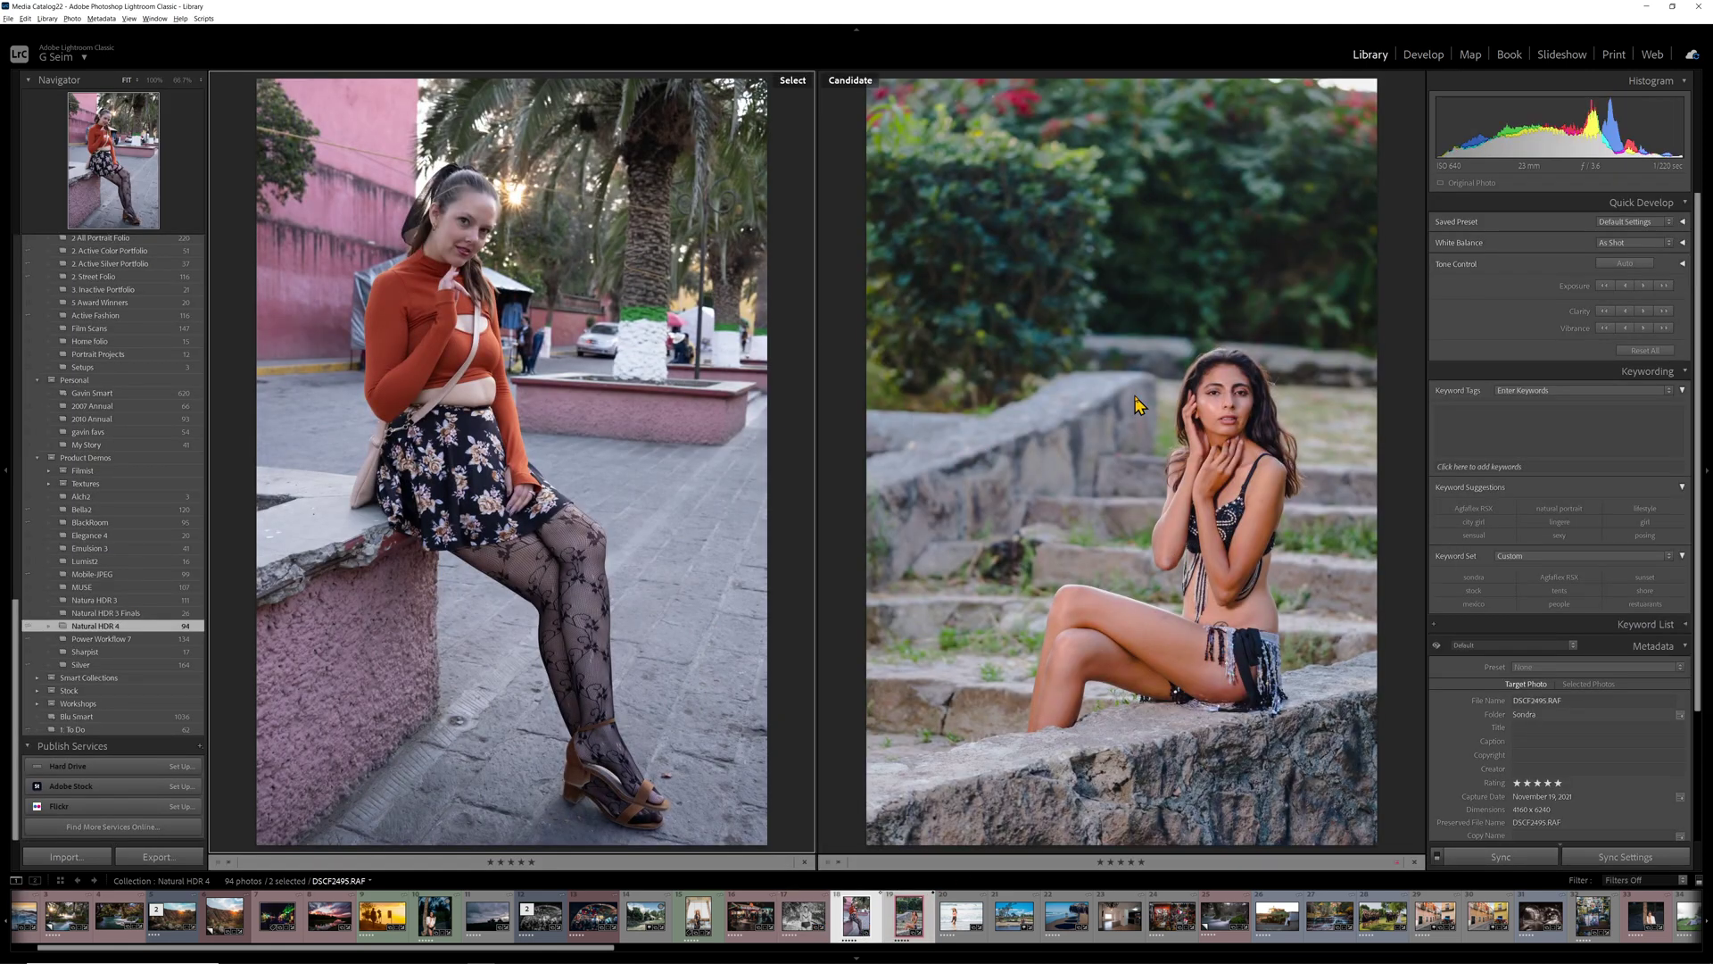
pyautogui.click(481, 234)
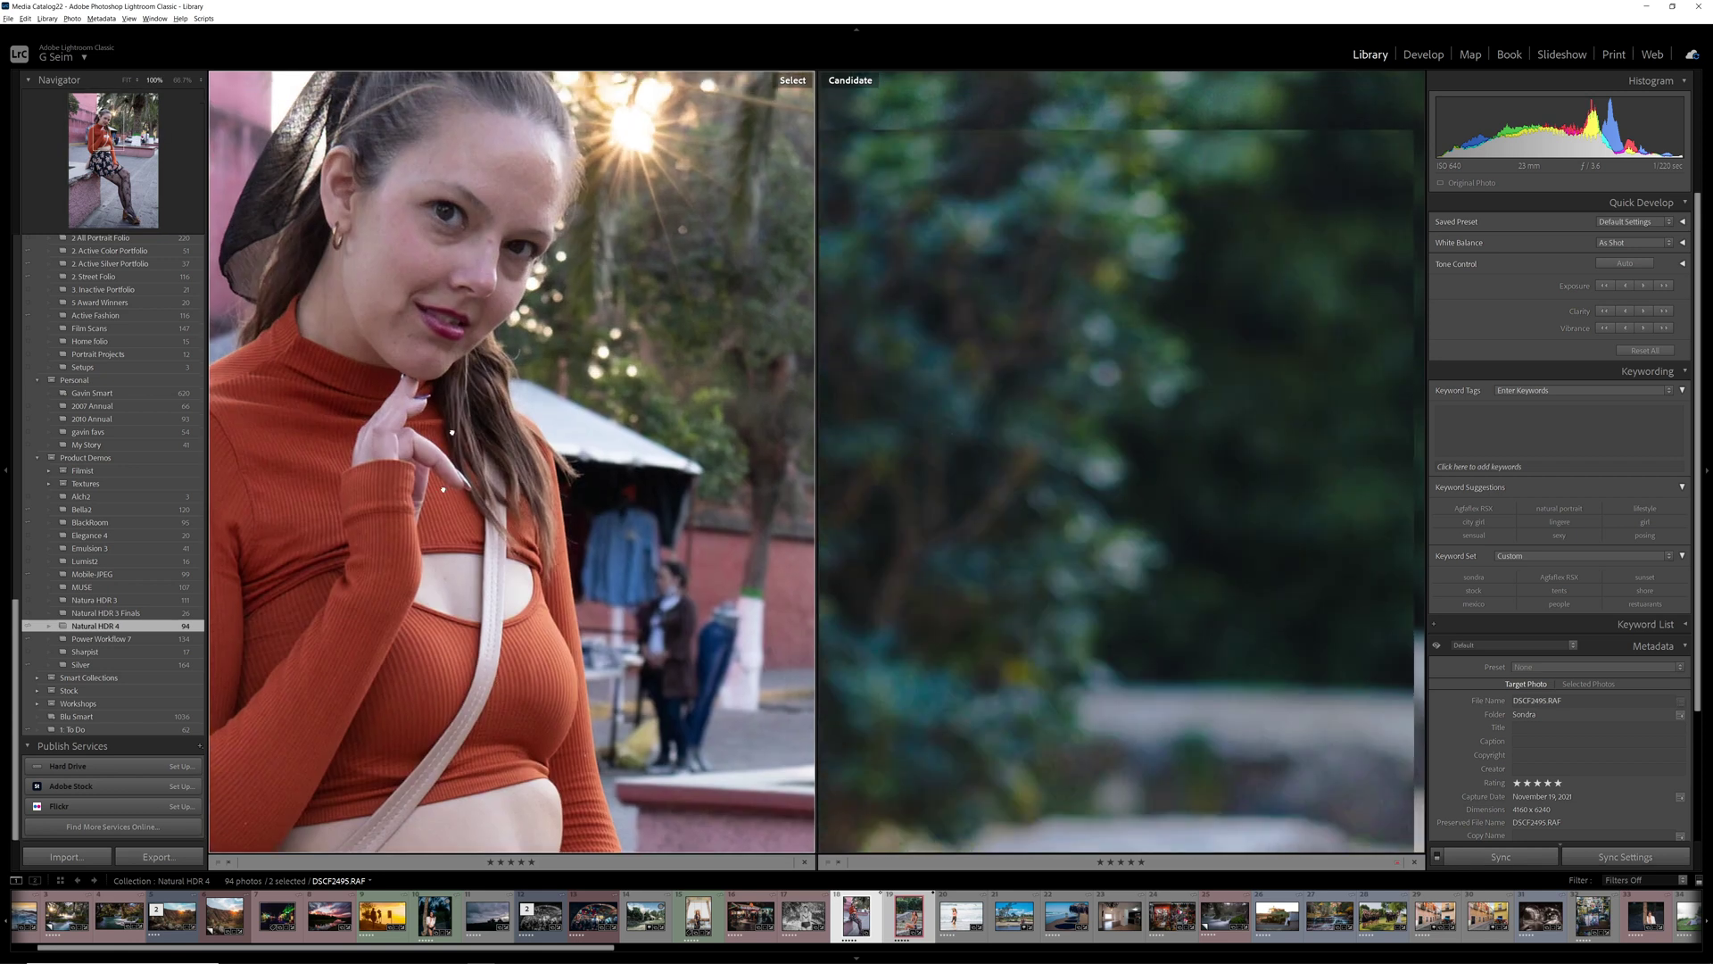
pyautogui.moveTo(445, 323); pyautogui.dragTo(444, 546)
pyautogui.click(446, 546)
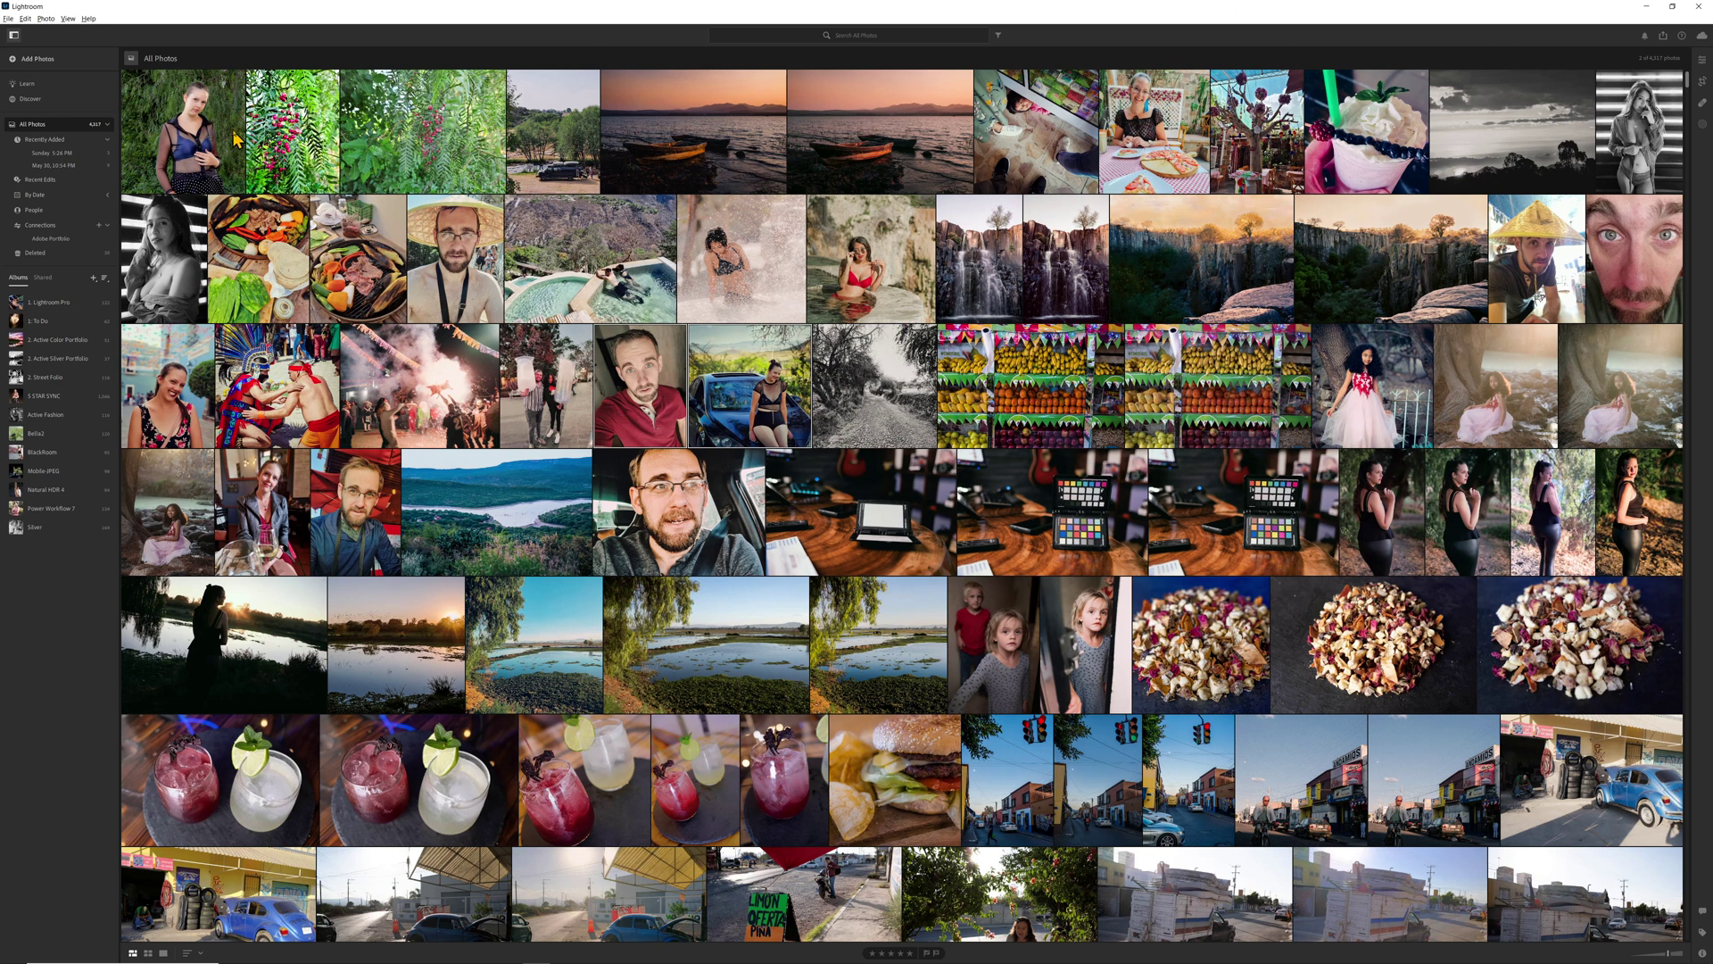
# Step: In Lightroom, open the second sunset boats photo for editing, preview the Filmist 1.6 presets on it, and return to the photo grid
pyautogui.doubleClick(852, 154)
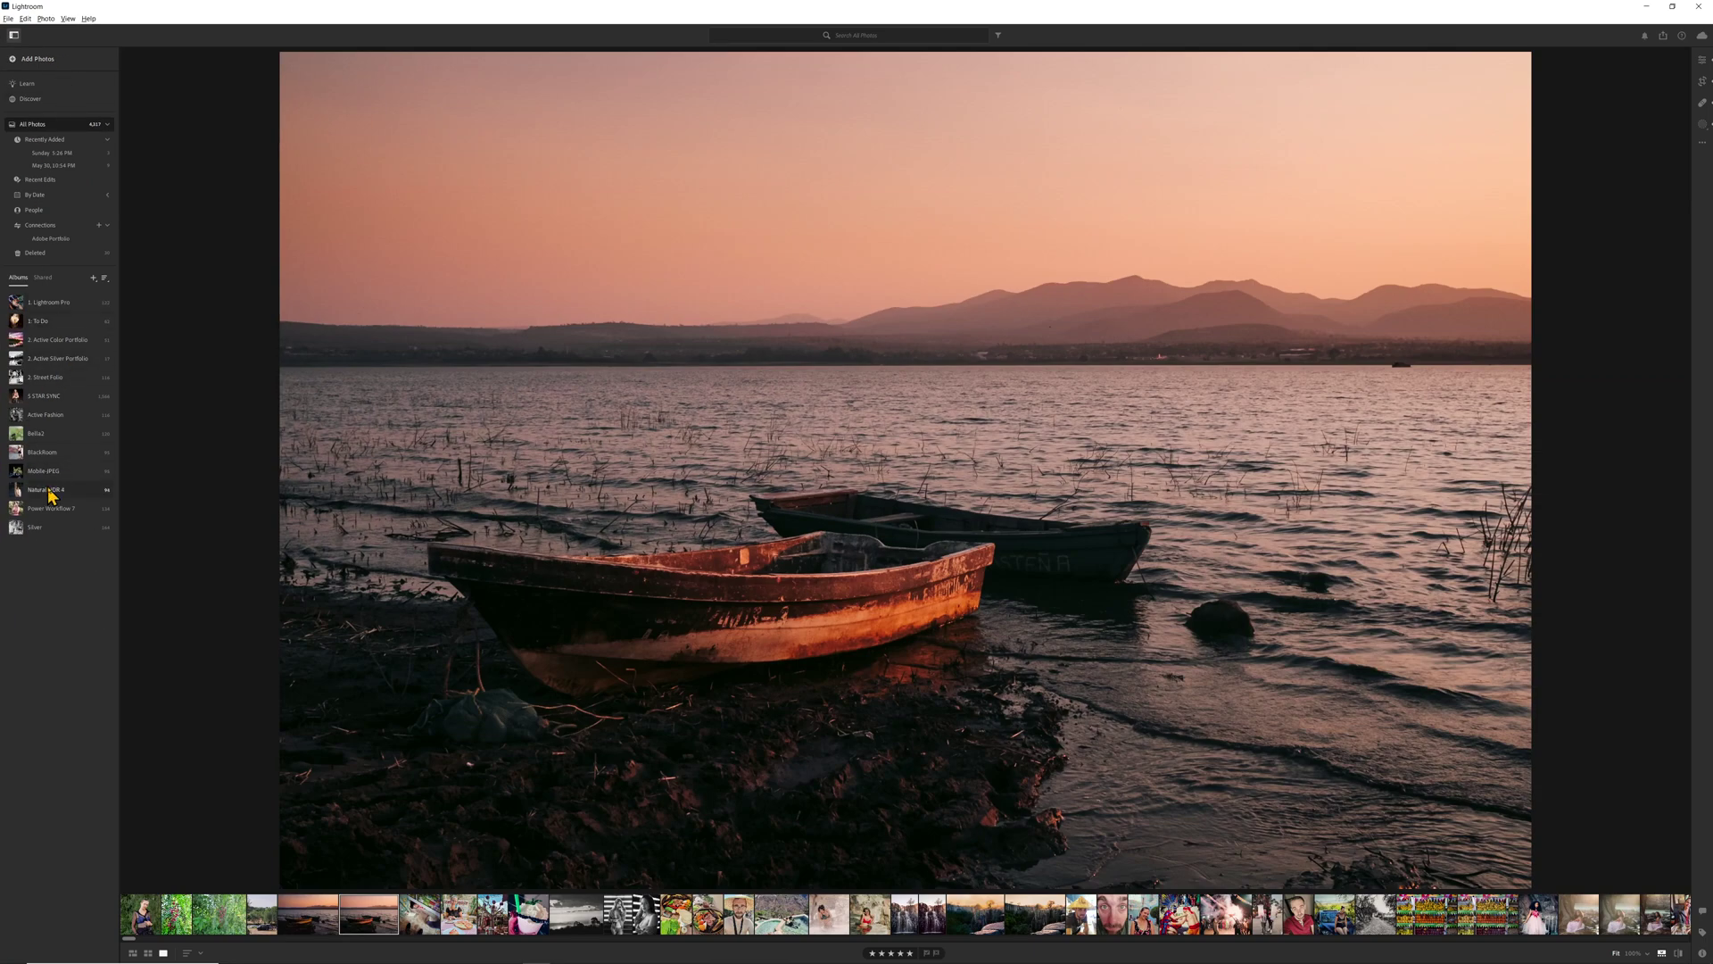
pyautogui.click(1701, 60)
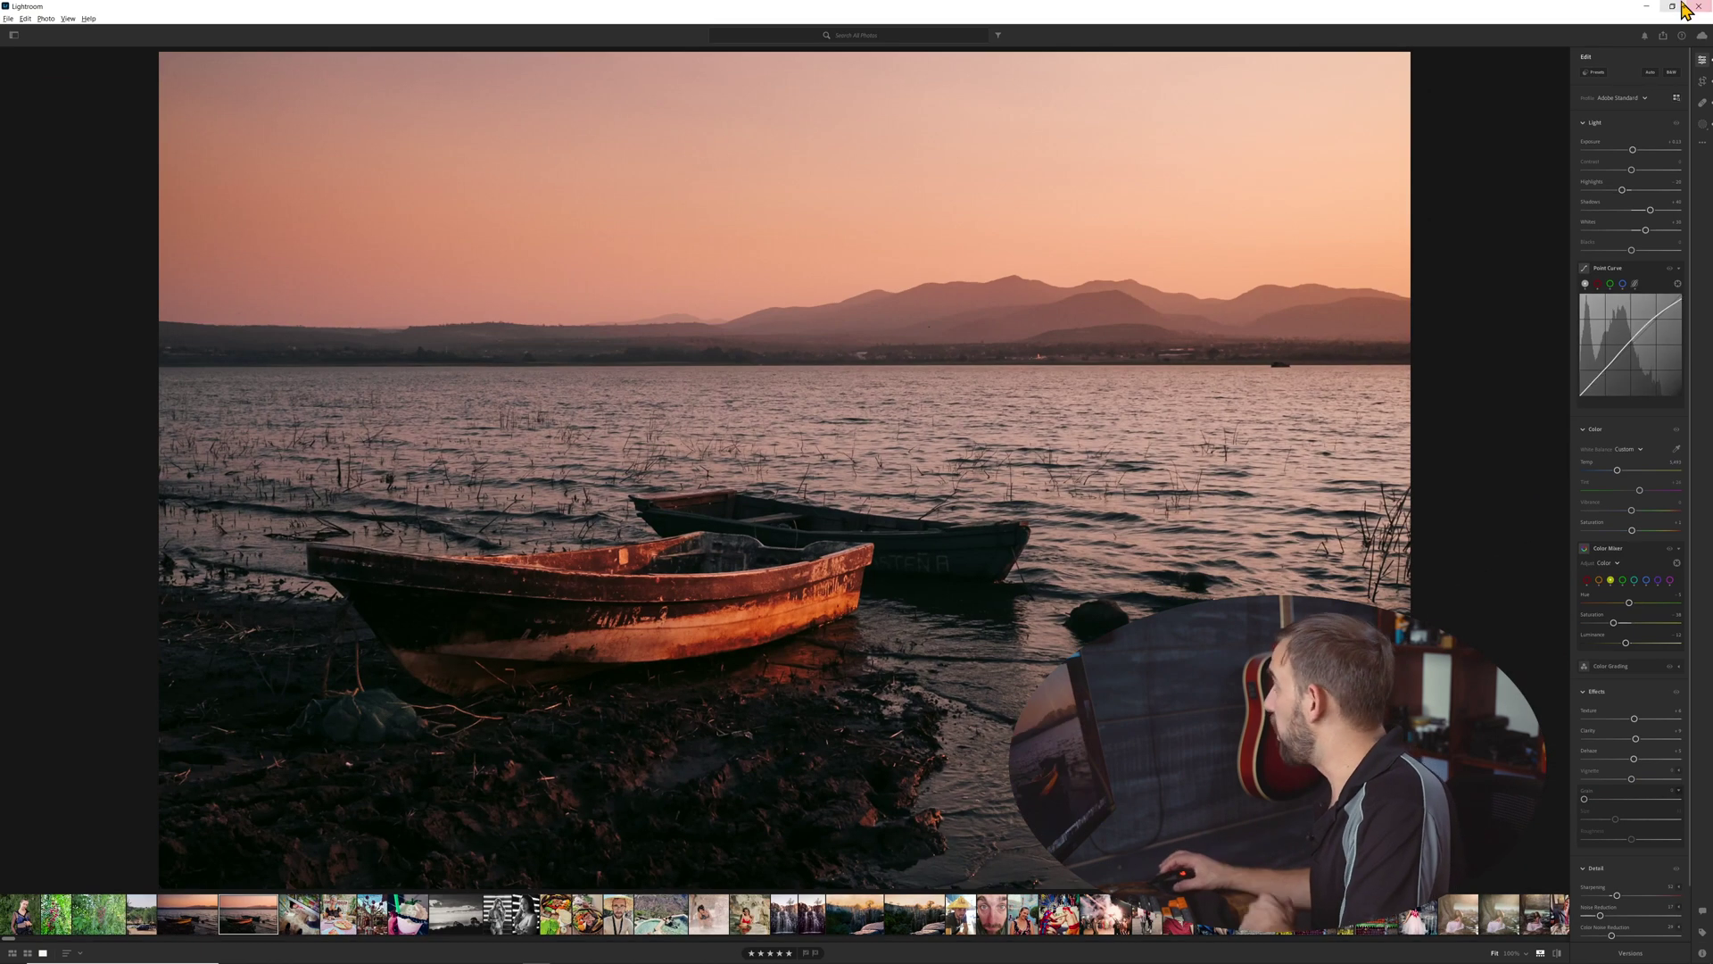
pyautogui.click(1596, 75)
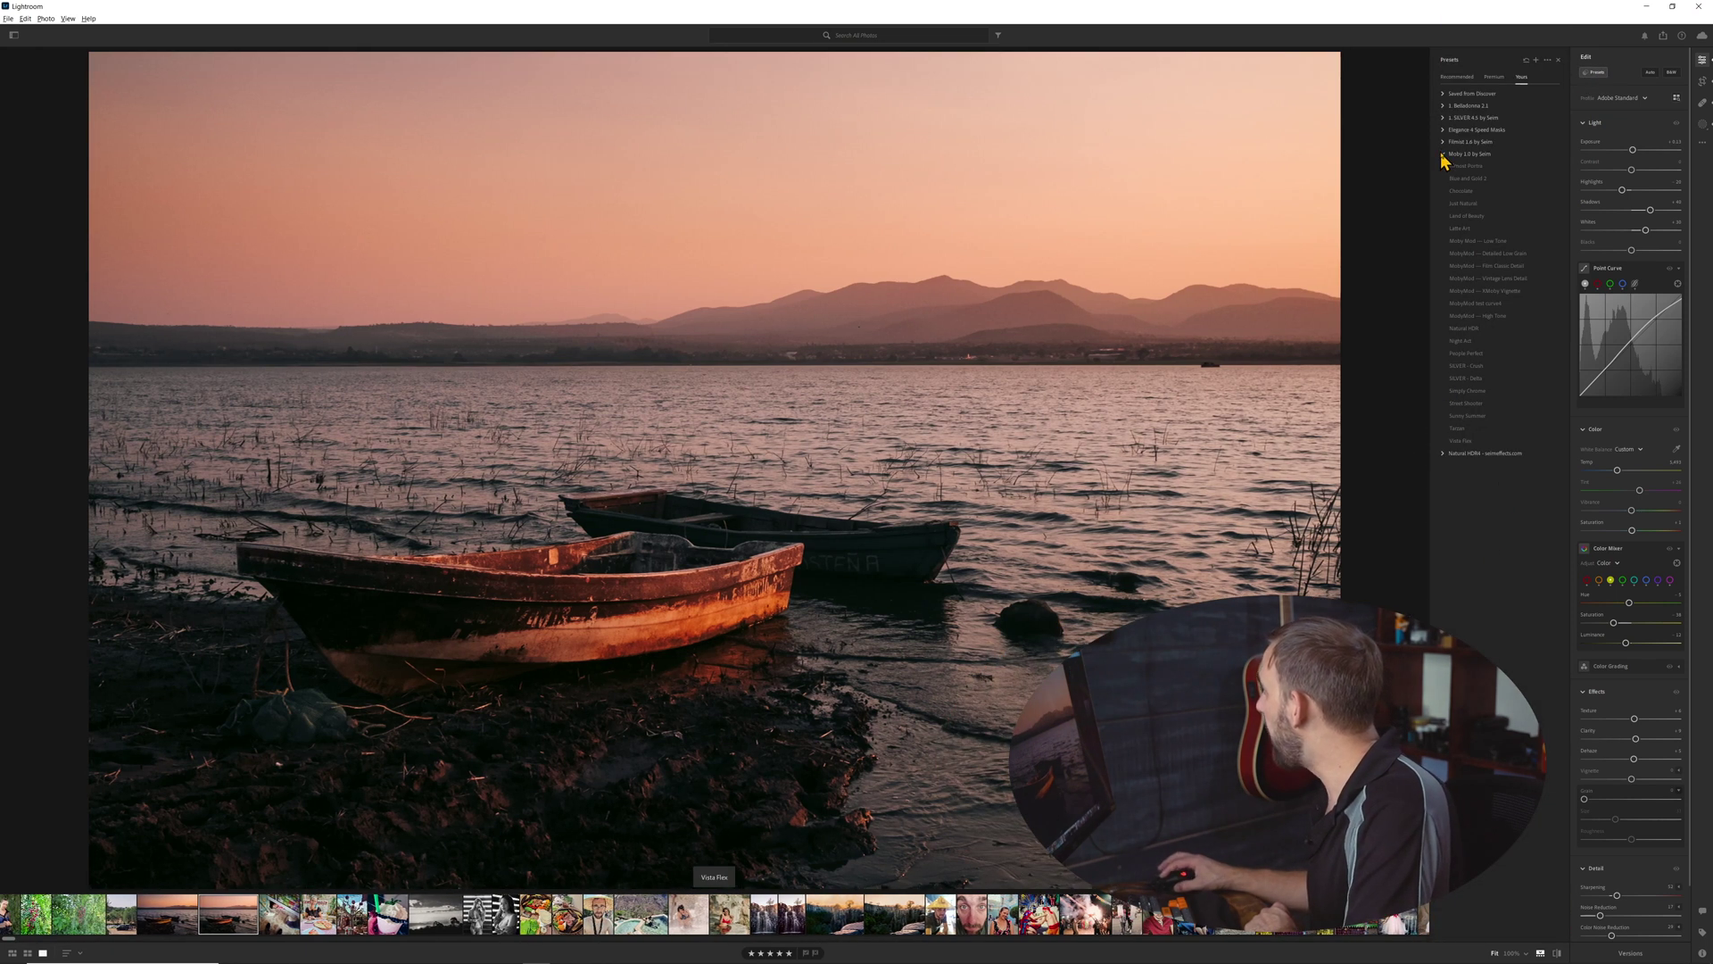
pyautogui.click(1441, 142)
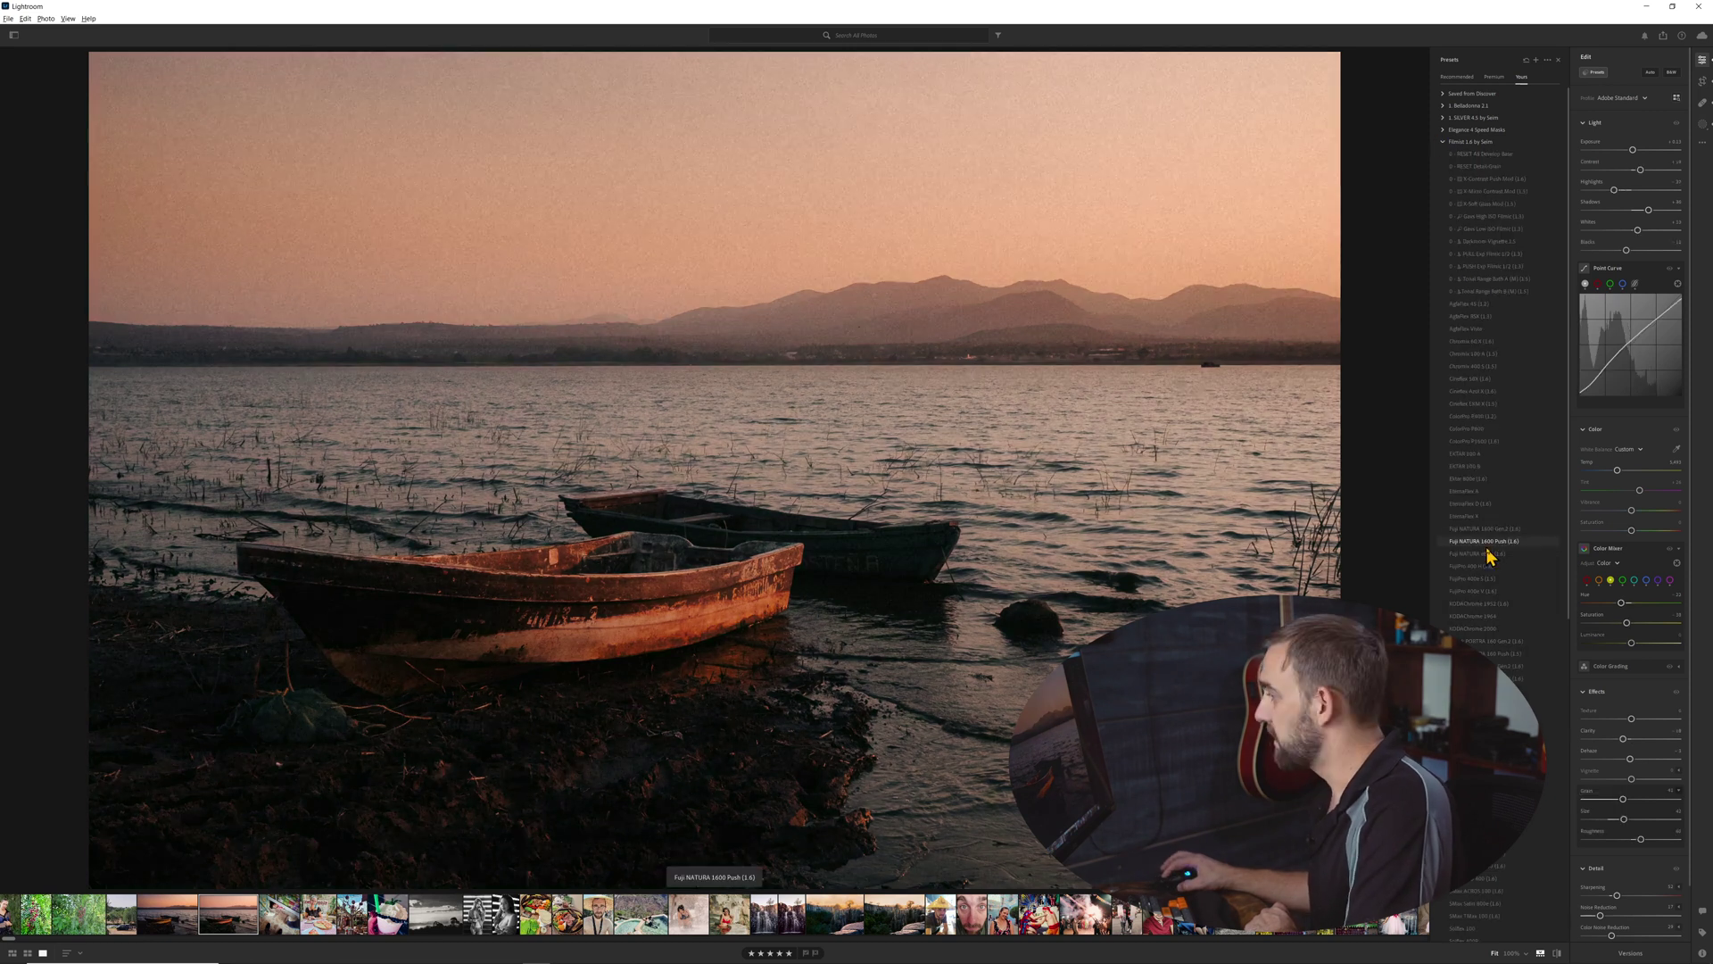
pyautogui.click(1486, 642)
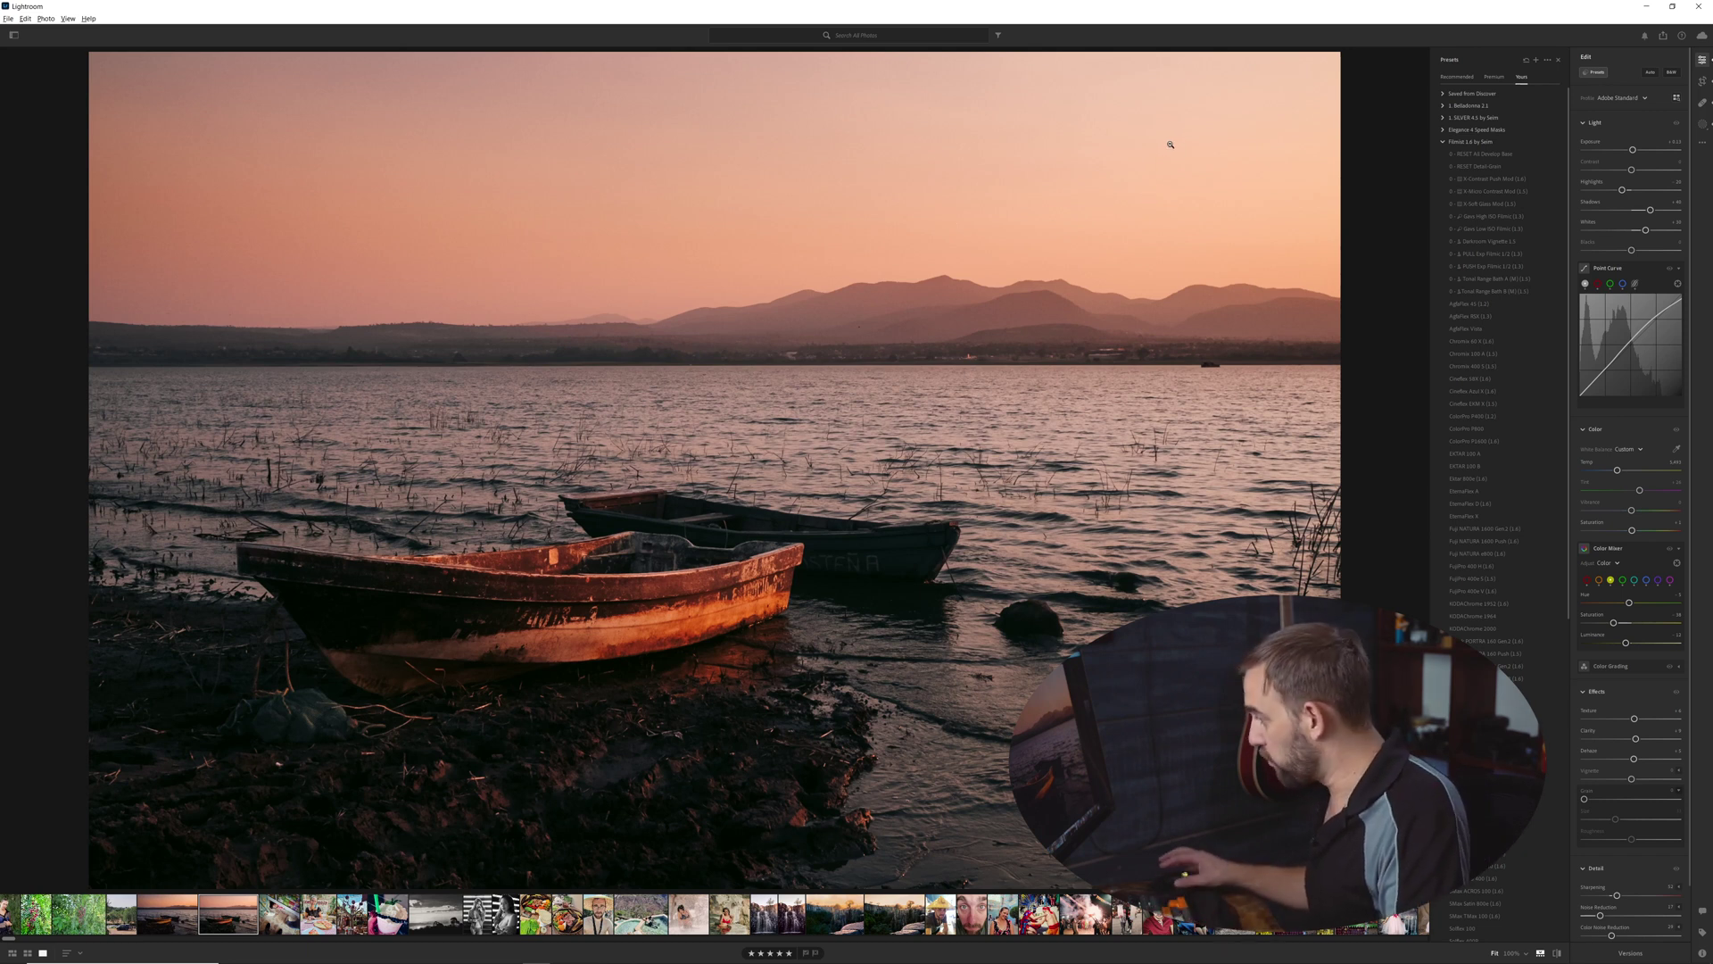
pyautogui.press('g')
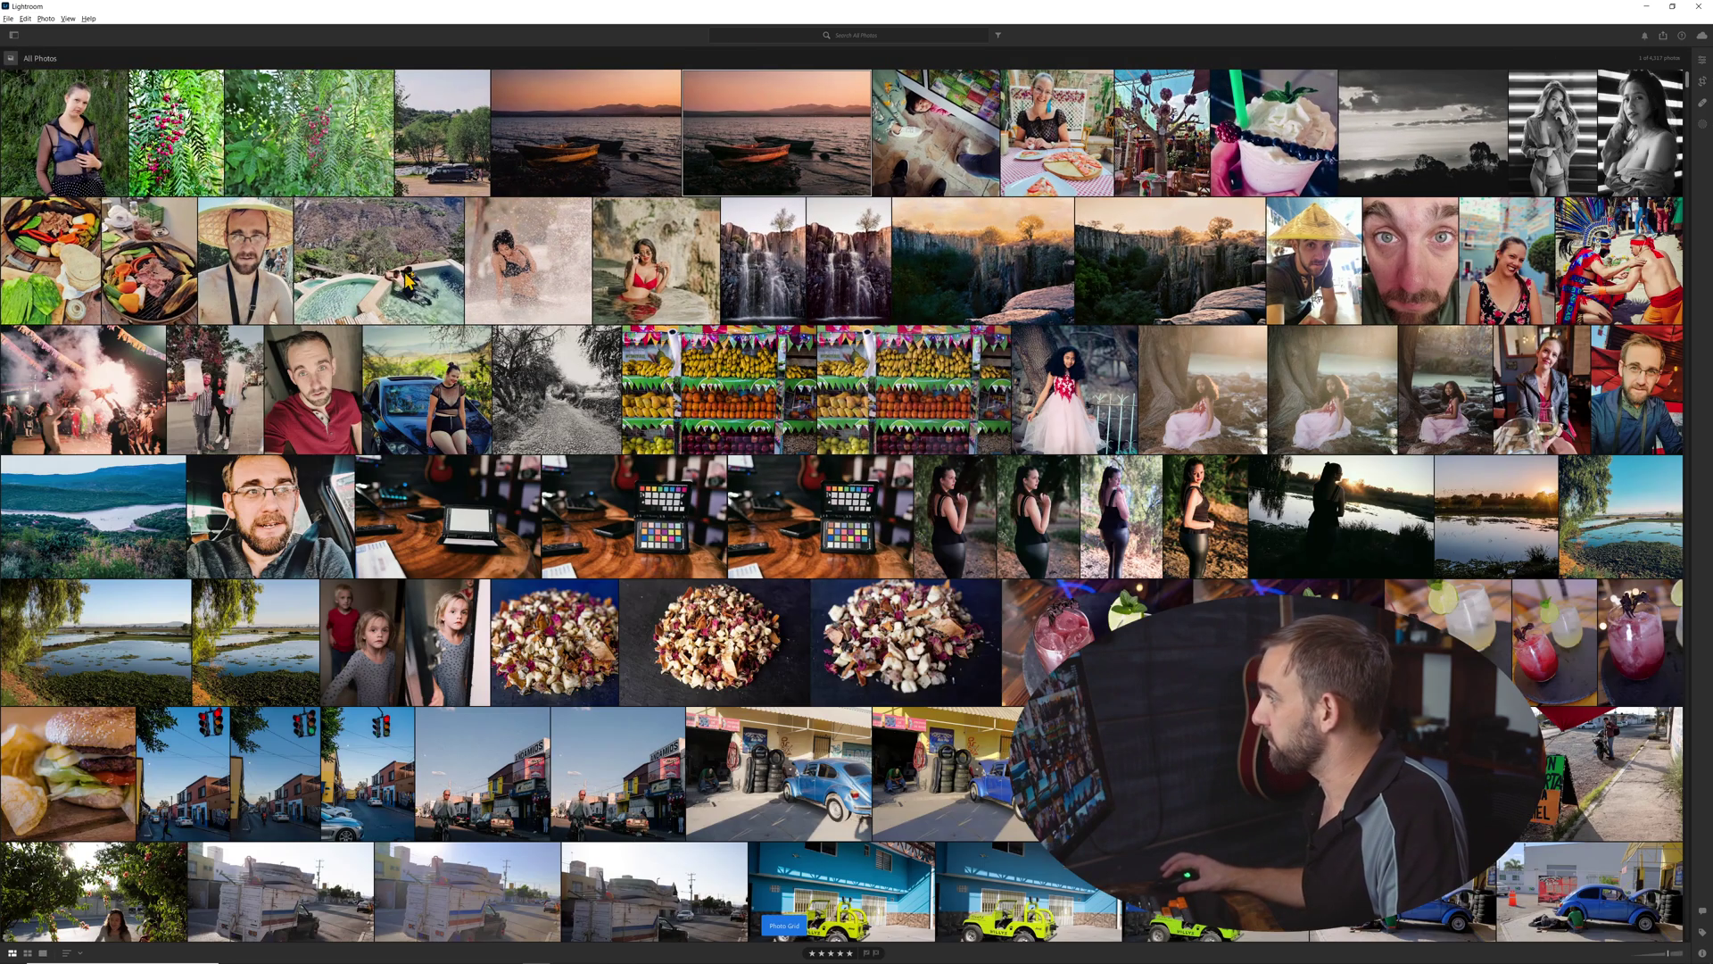
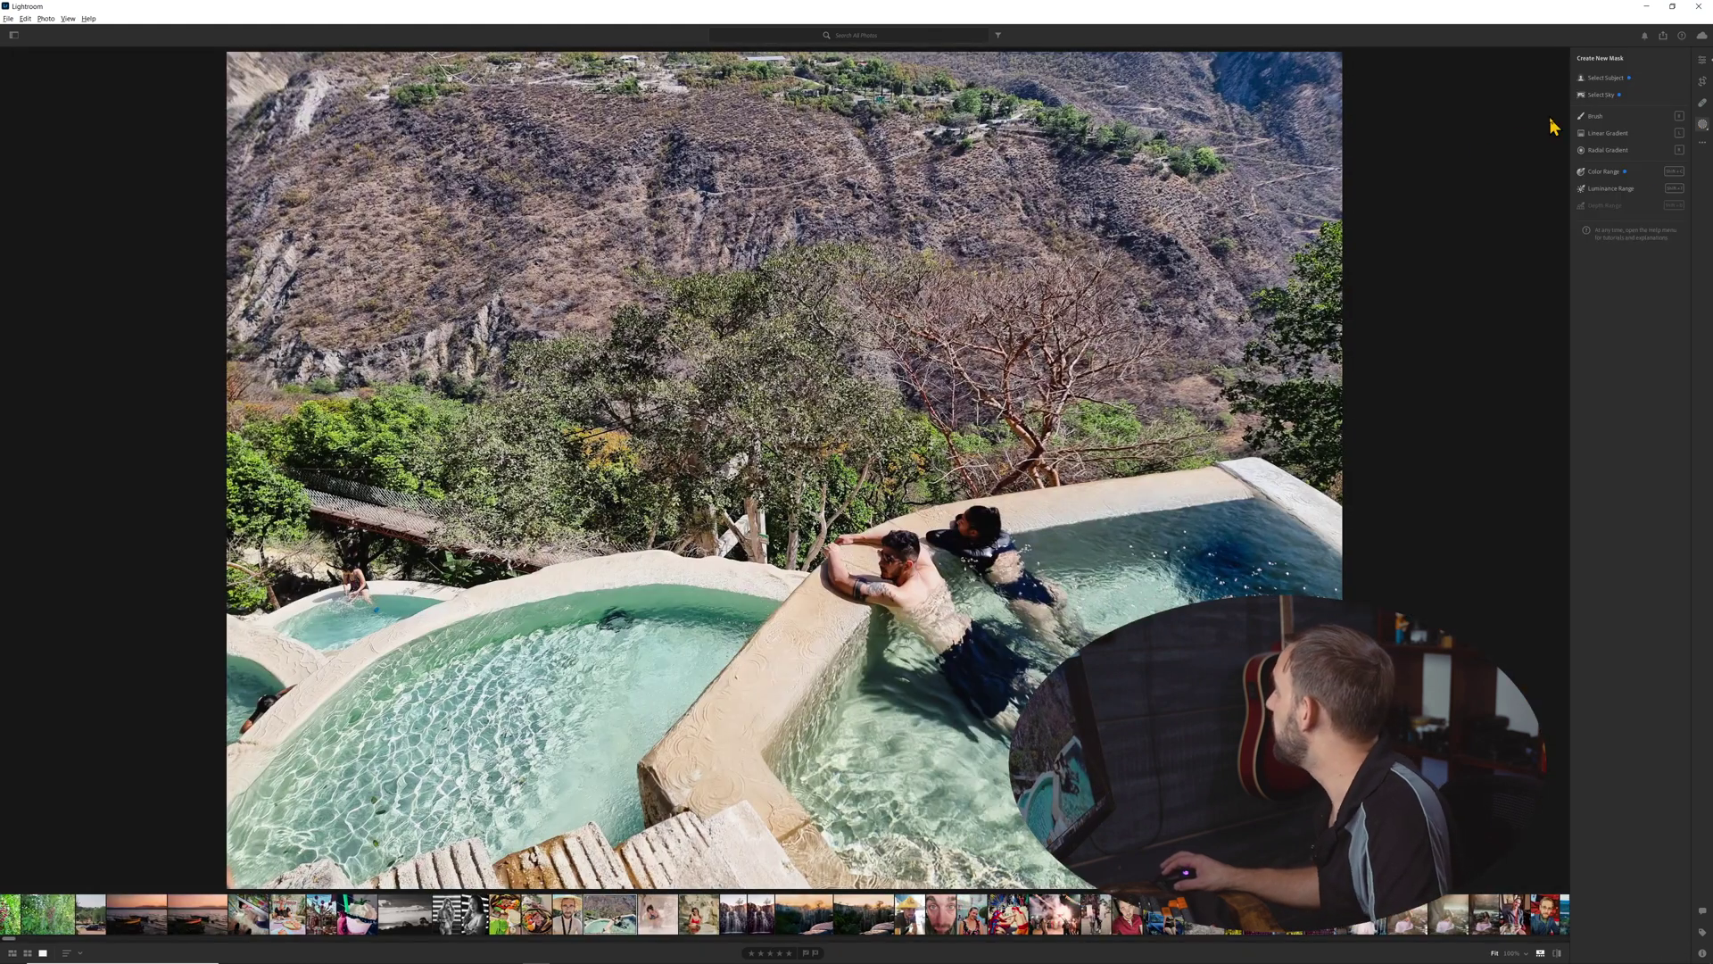
# Step: Show the edit controls for the hillside pool photo and switch back to the Library grid in Lightroom Classic
pyautogui.click(1704, 68)
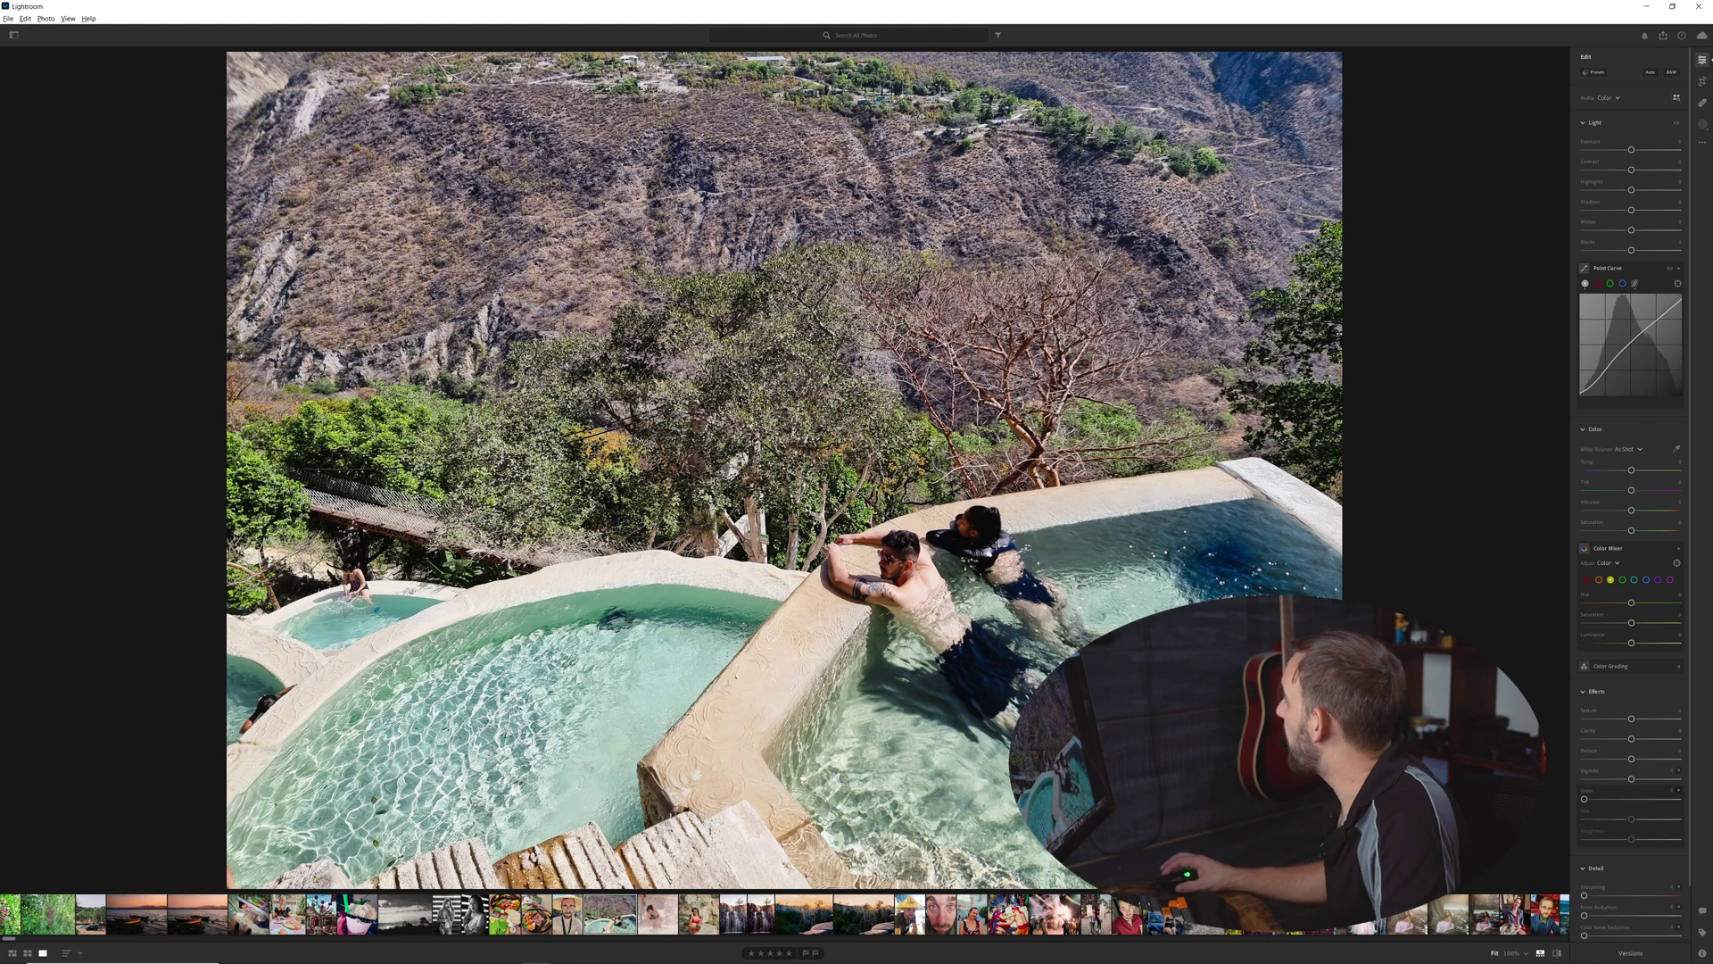
pyautogui.moveTo(481, 952)
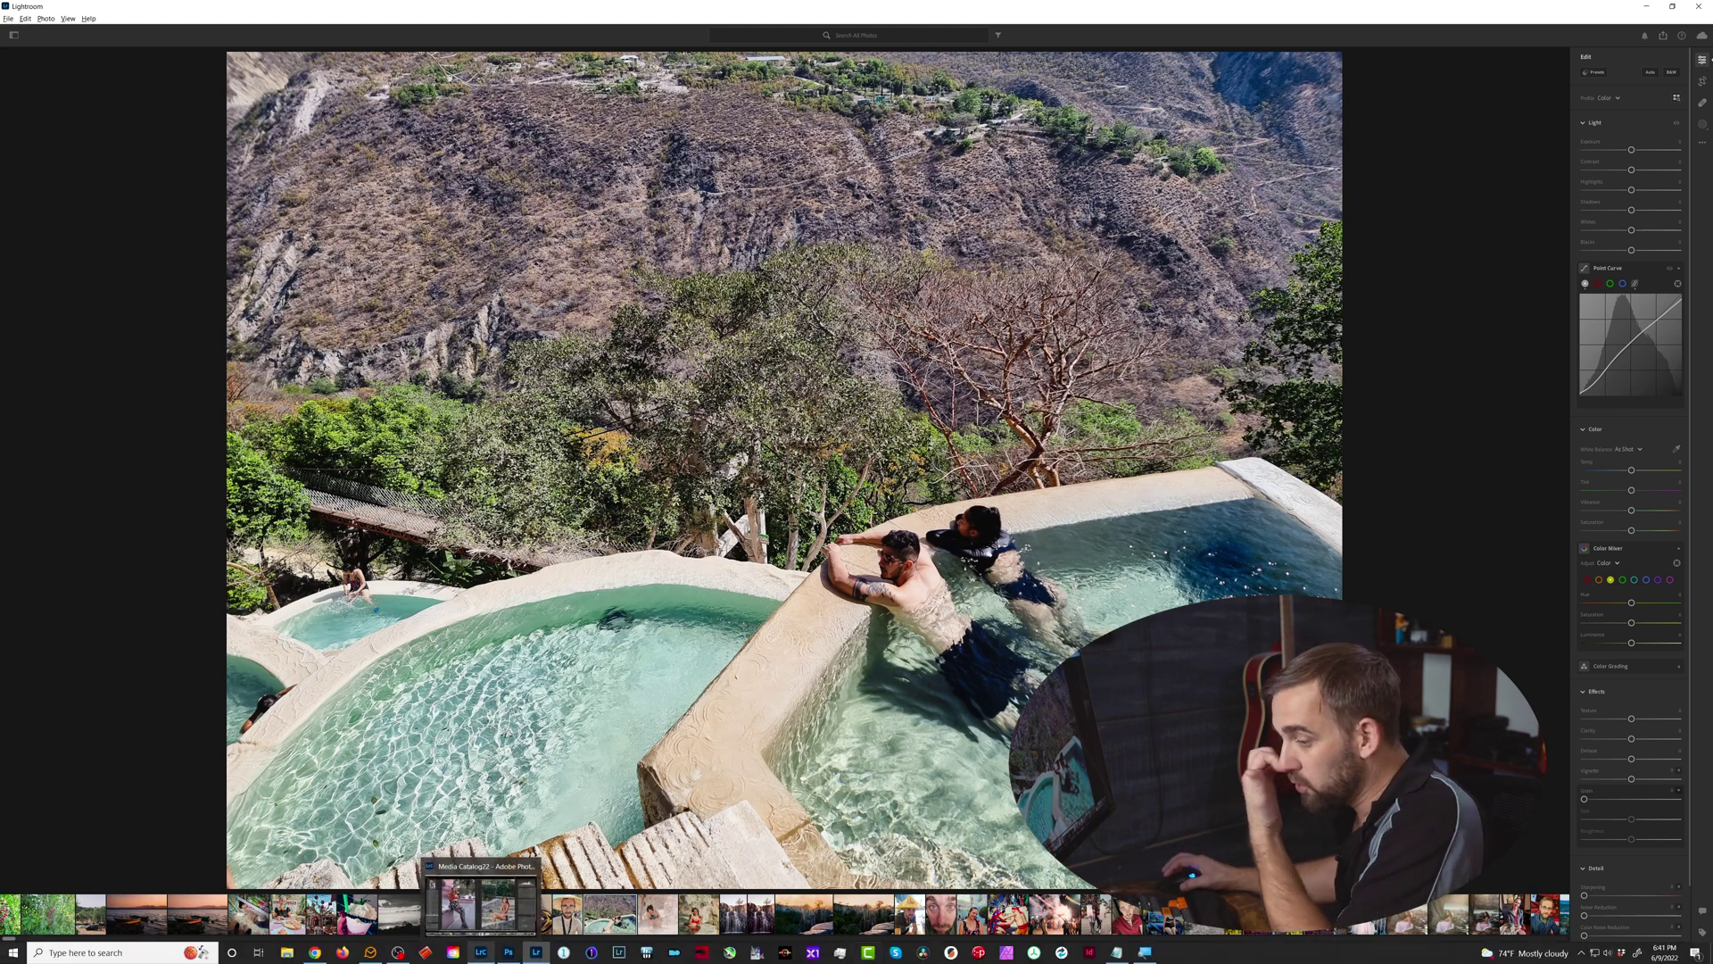
pyautogui.click(485, 956)
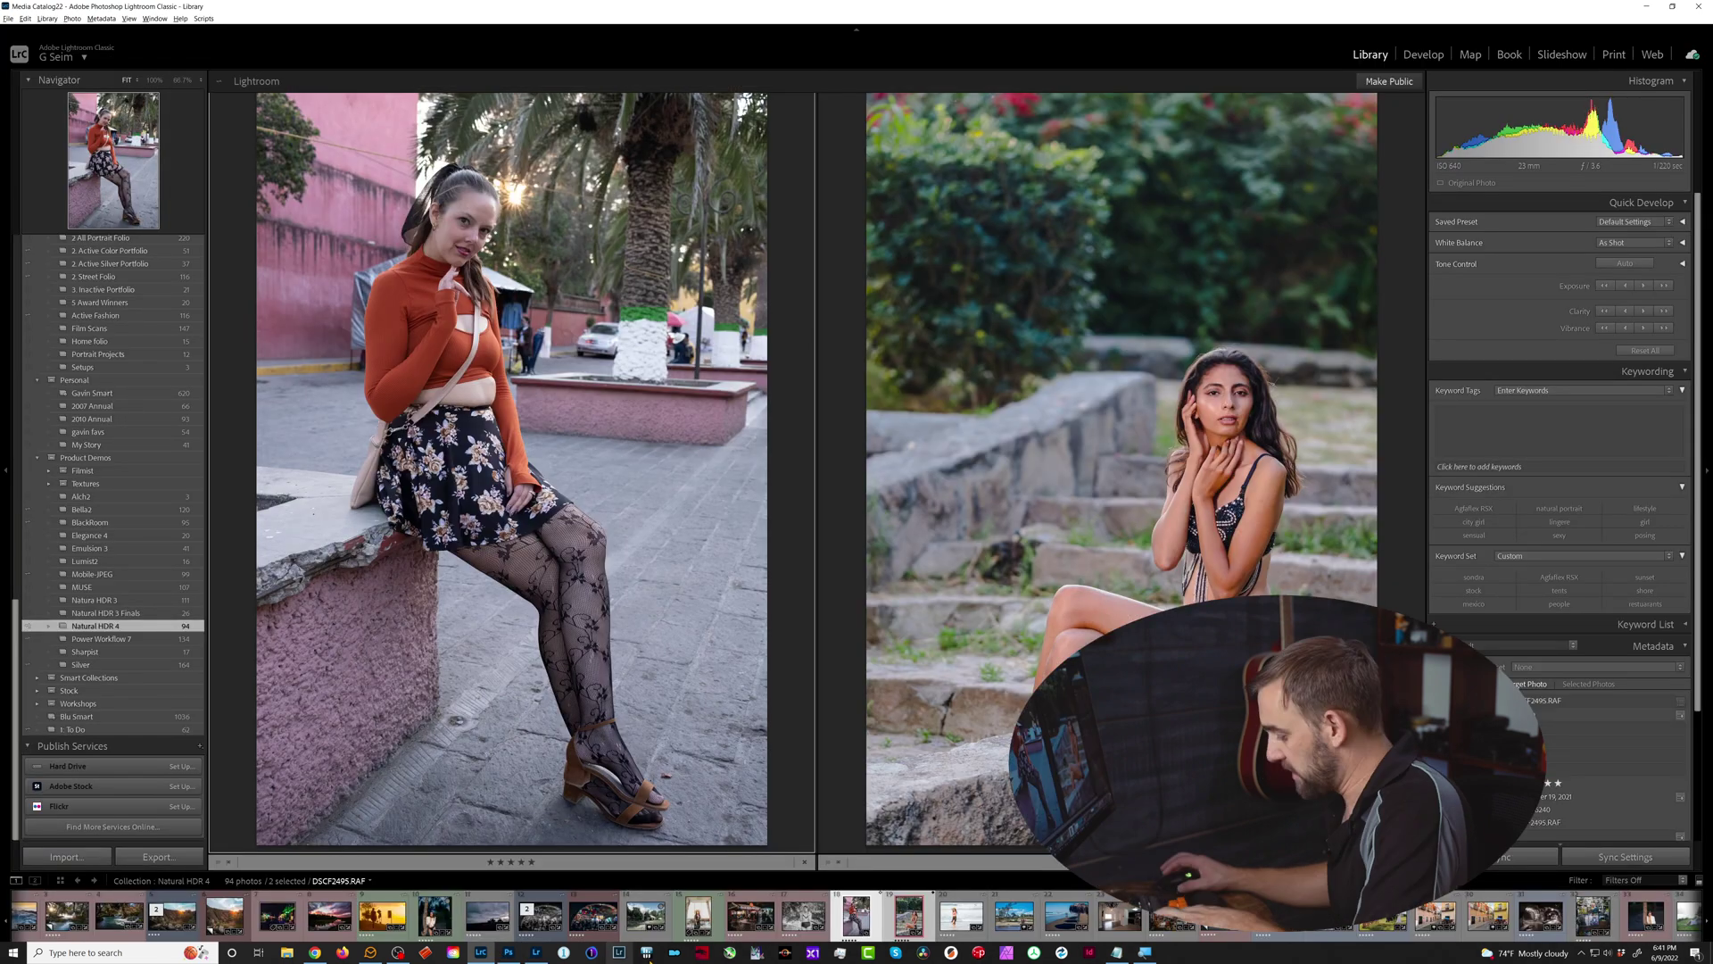
pyautogui.press('g')
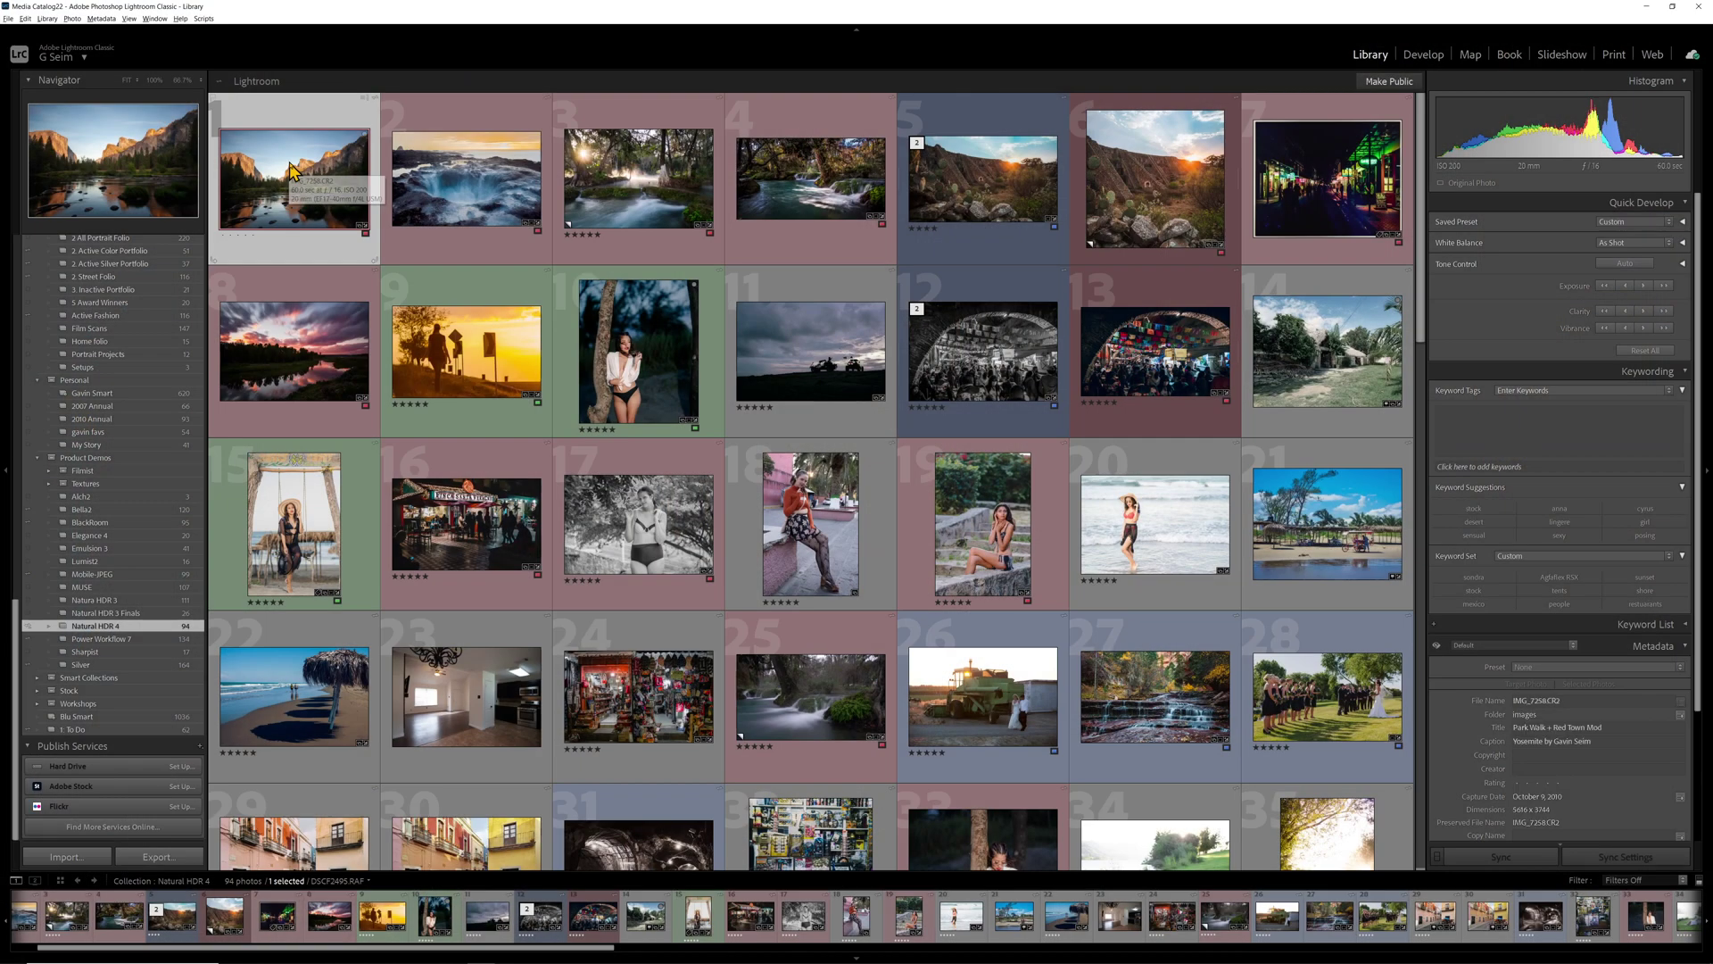
# Step: Examine the export presets offered for the valley photo and dismiss the list without exporting
pyautogui.rightClick(290, 163)
pyautogui.moveTo(326, 451)
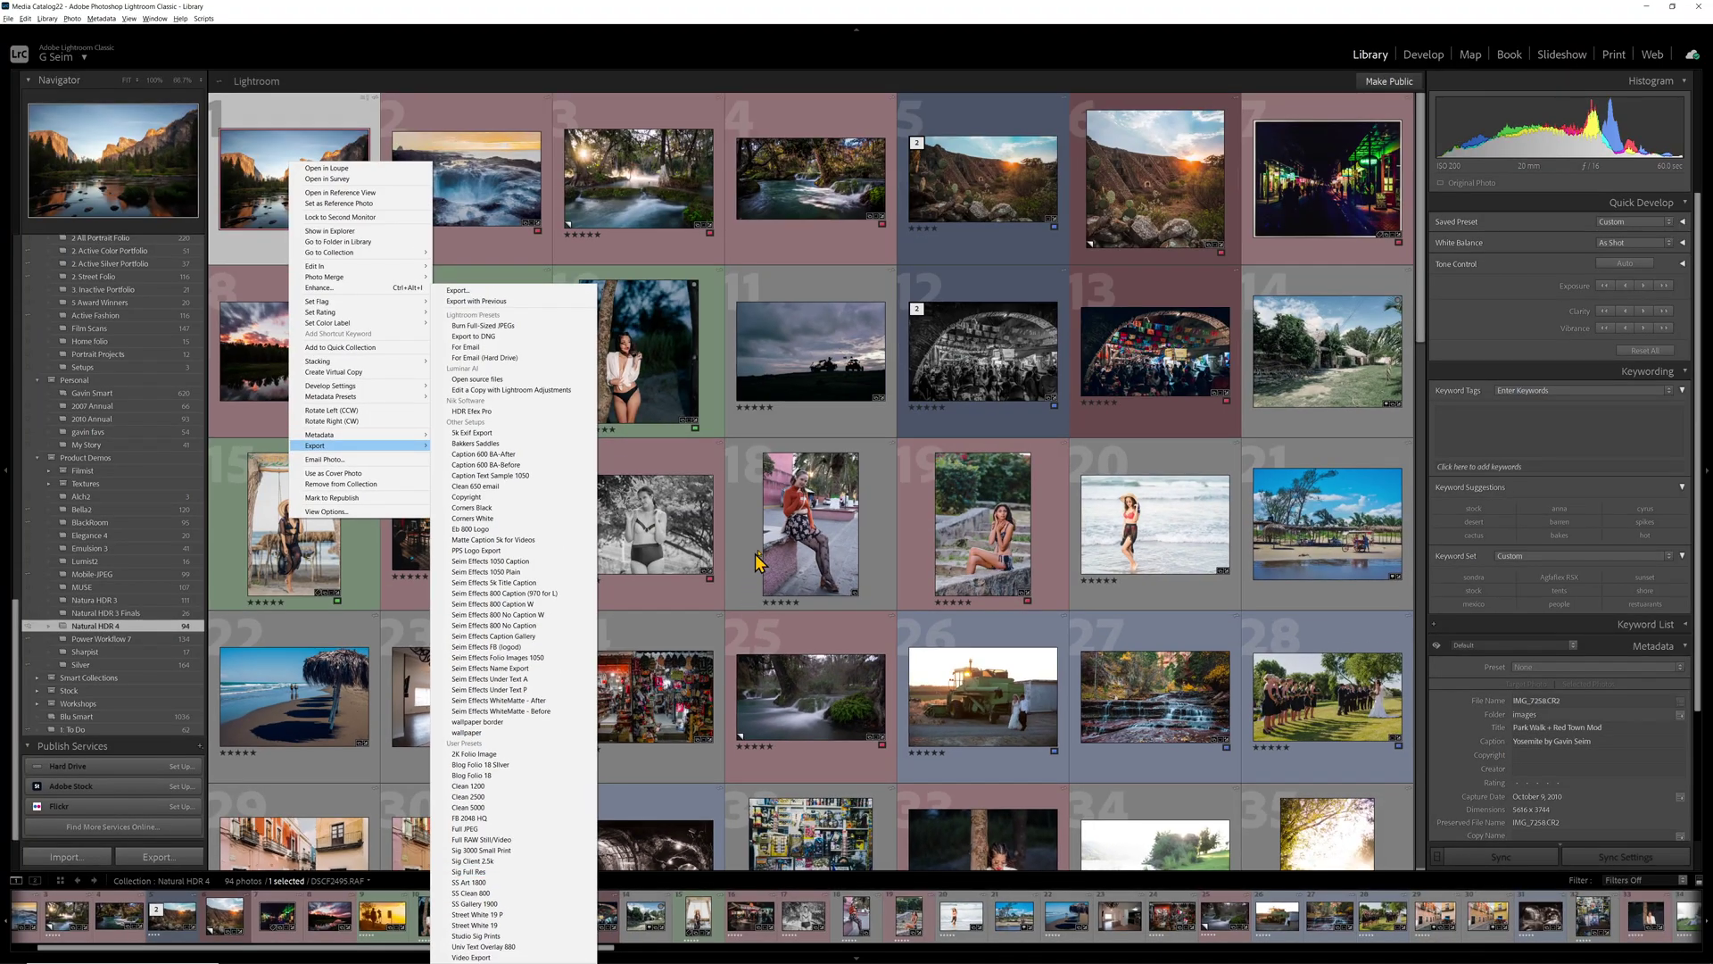
pyautogui.click(757, 560)
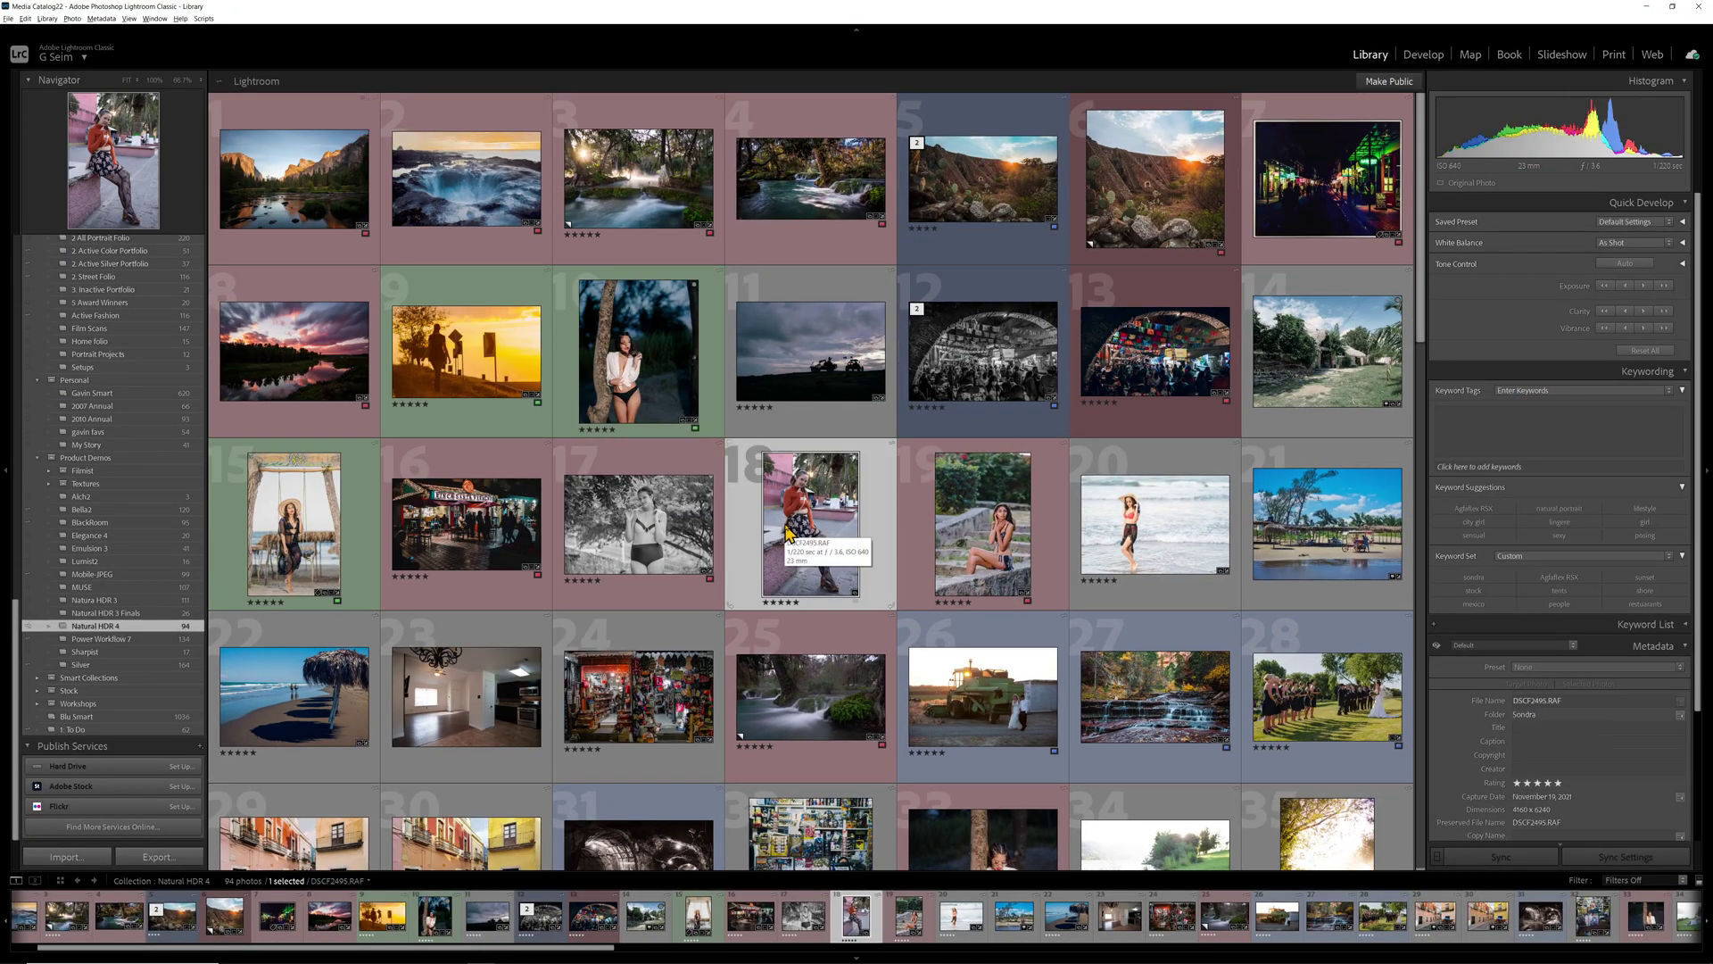
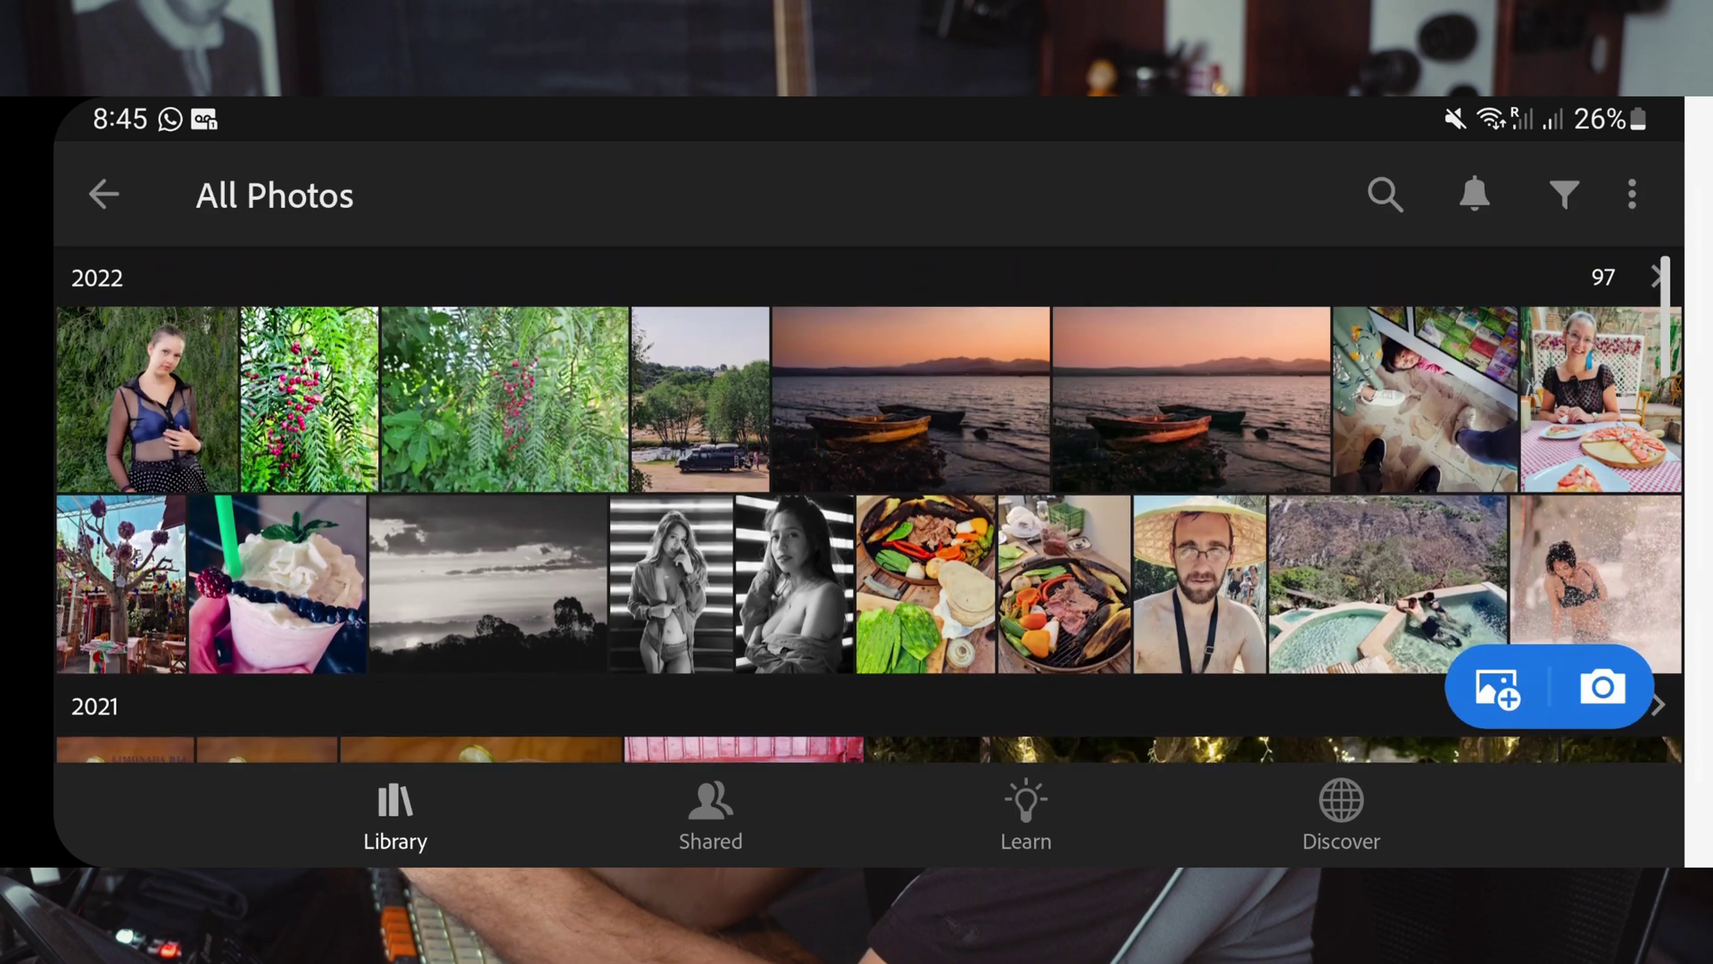
# Step: In Lightroom mobile, leave the All Photos view and open the Mobile-JPEG album
pyautogui.press('Escape')
pyautogui.scroll(-10, 227, 642)
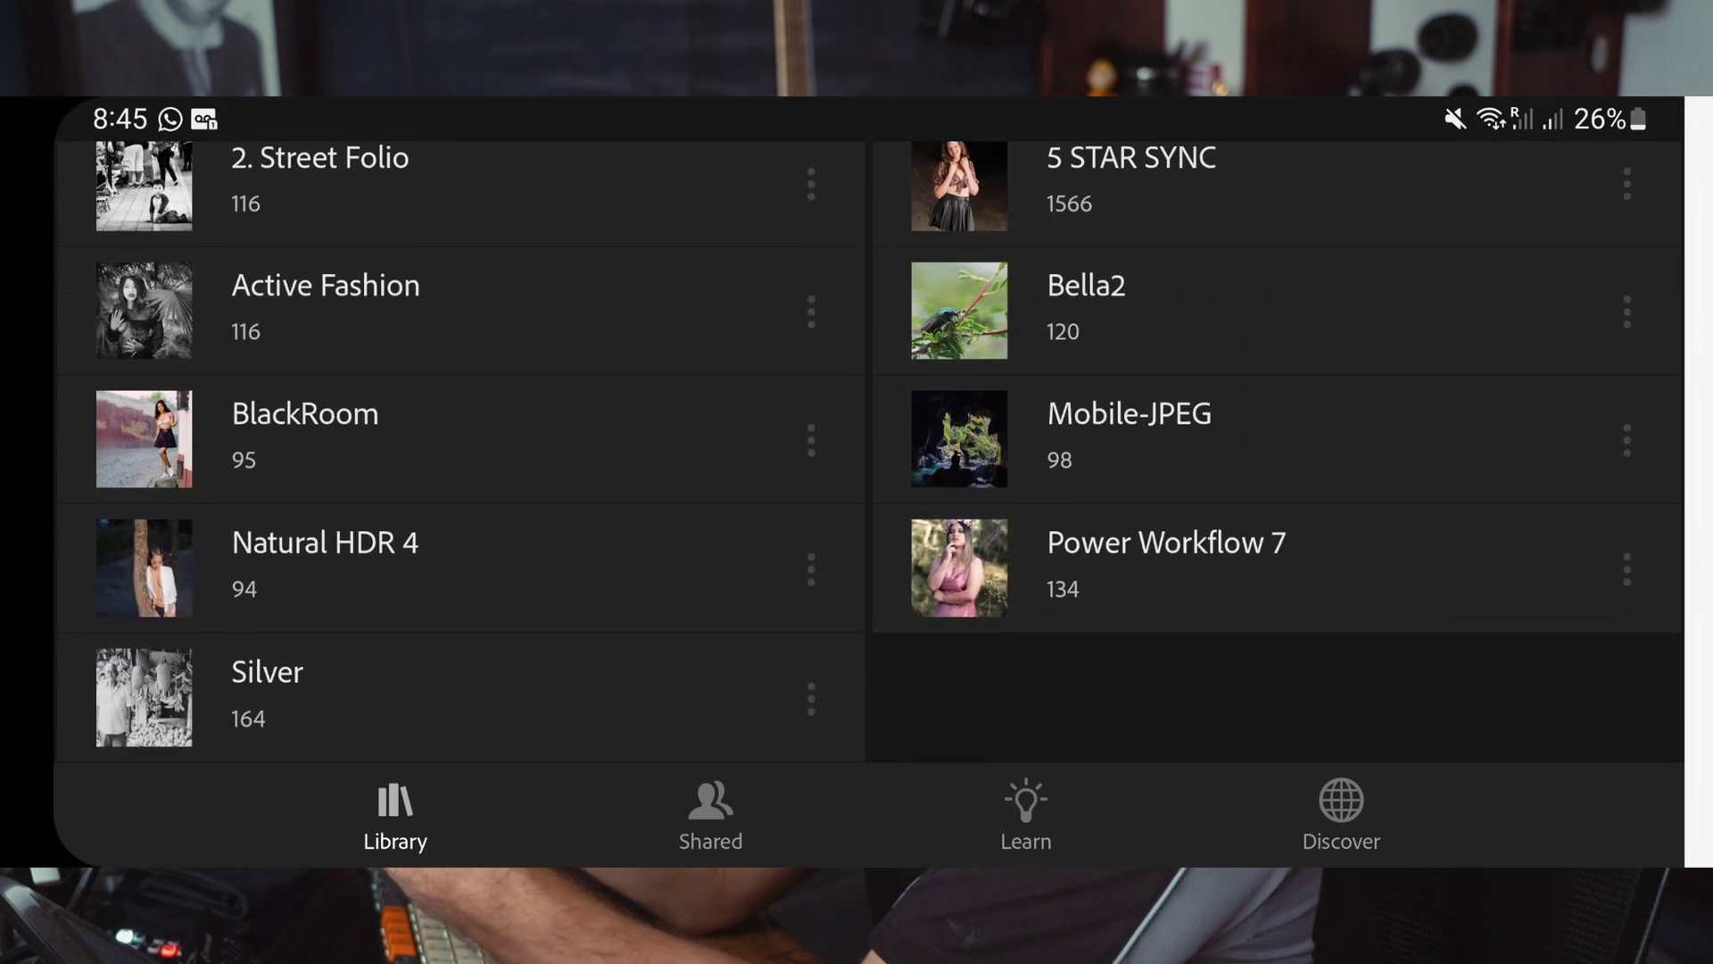
pyautogui.scroll(2, 241, 692)
pyautogui.click(1350, 618)
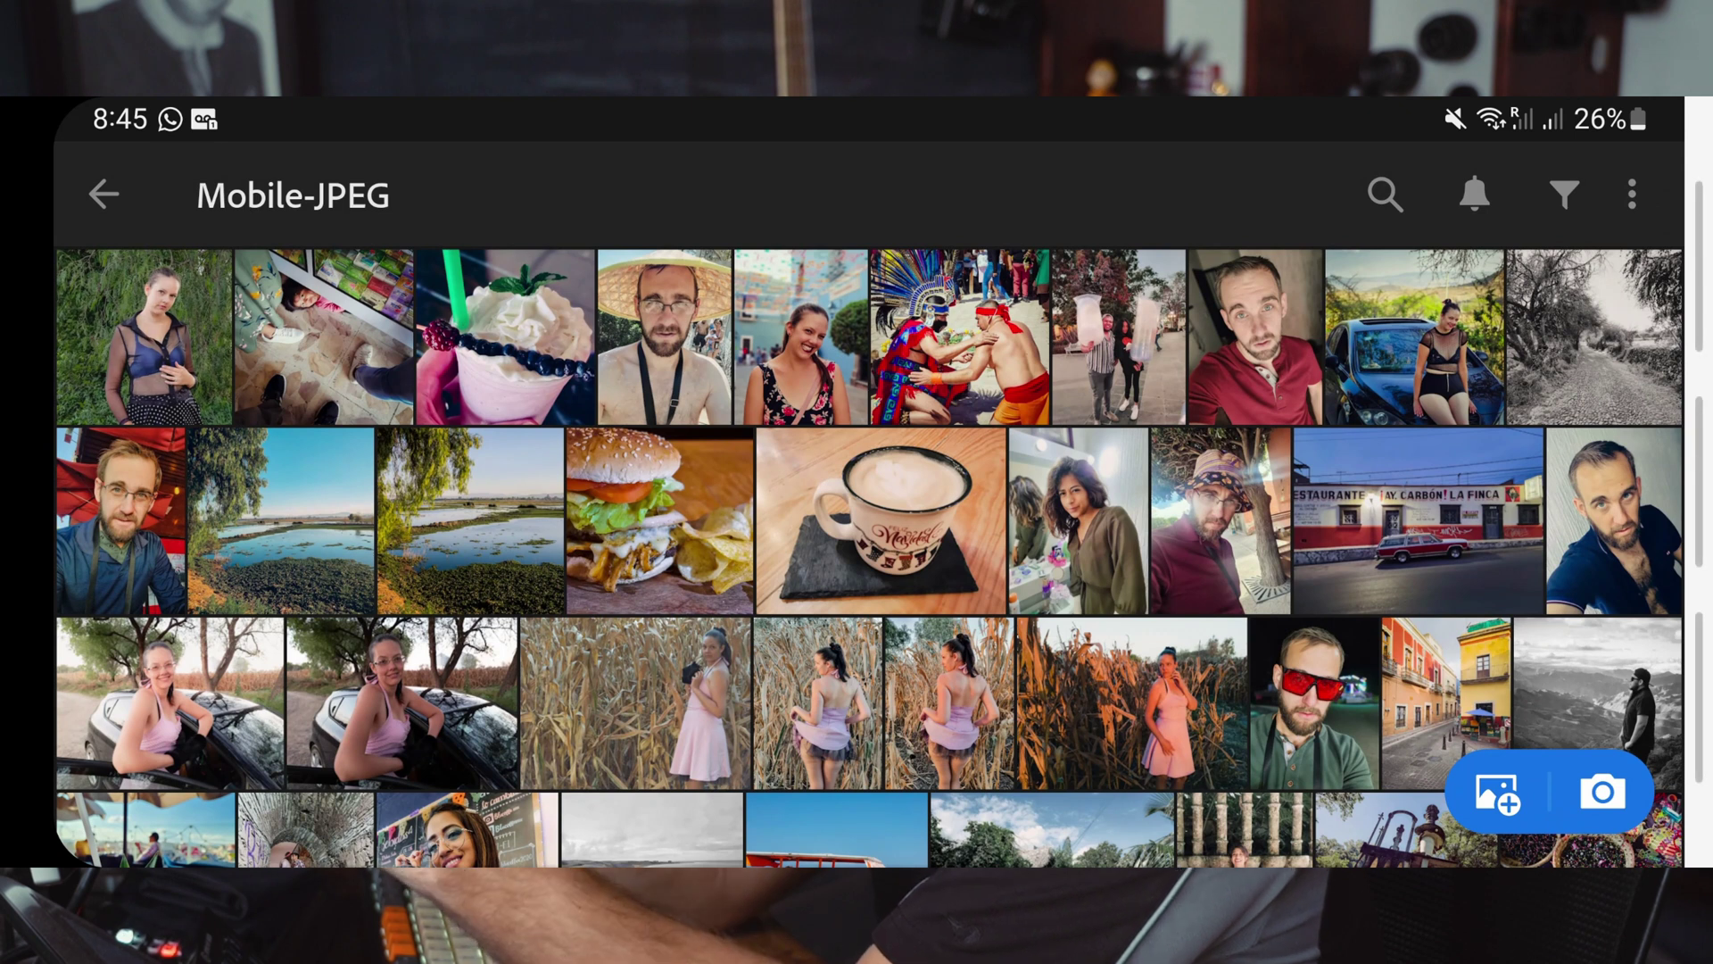
# Step: Open the portrait in the sheer black blouse from the Mobile-JPEG album and reset it to its unedited original
pyautogui.click(143, 337)
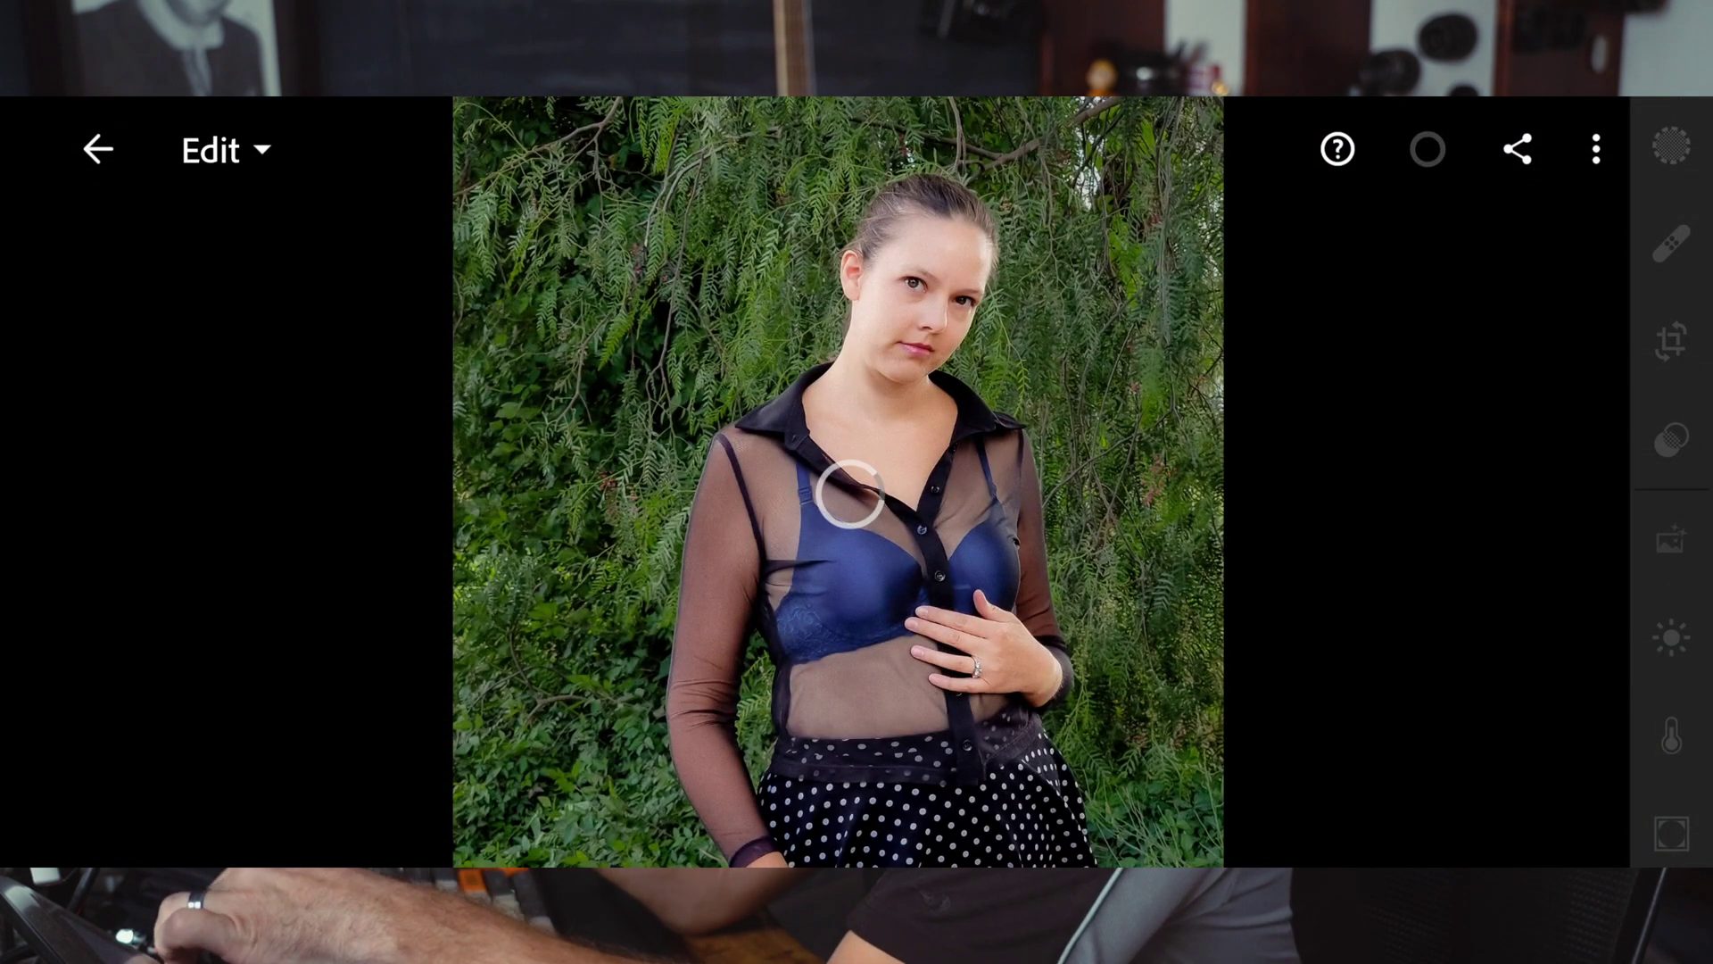
pyautogui.scroll(-5, 1671, 482)
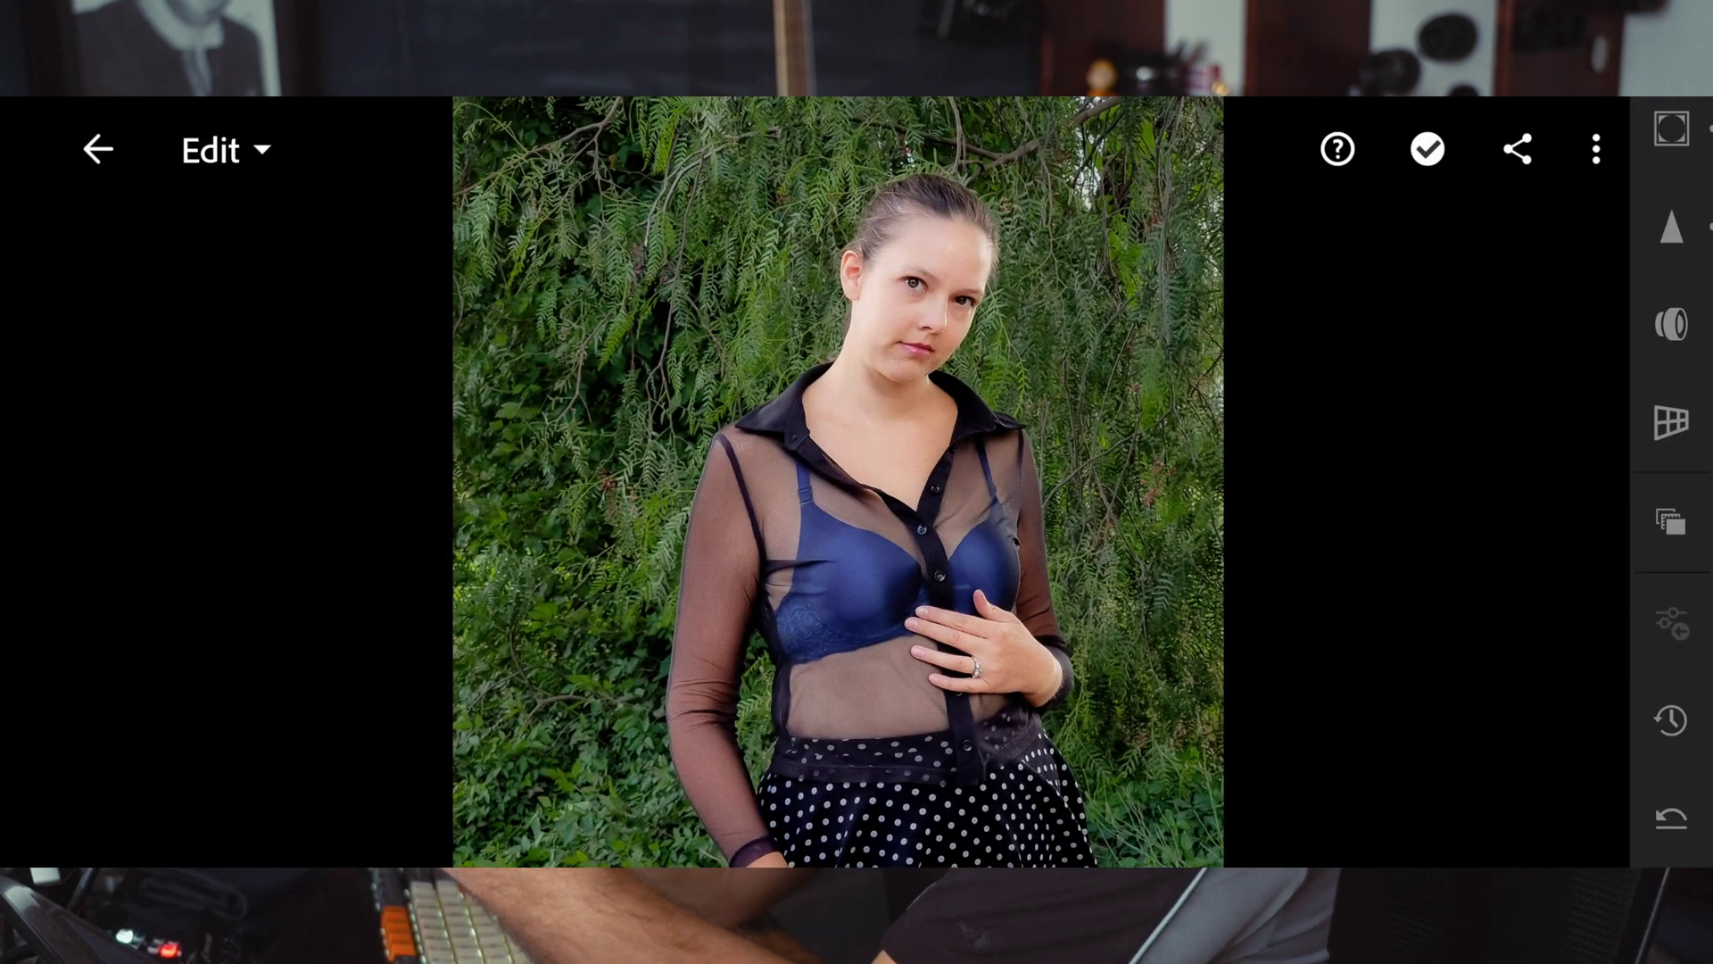
pyautogui.click(1662, 824)
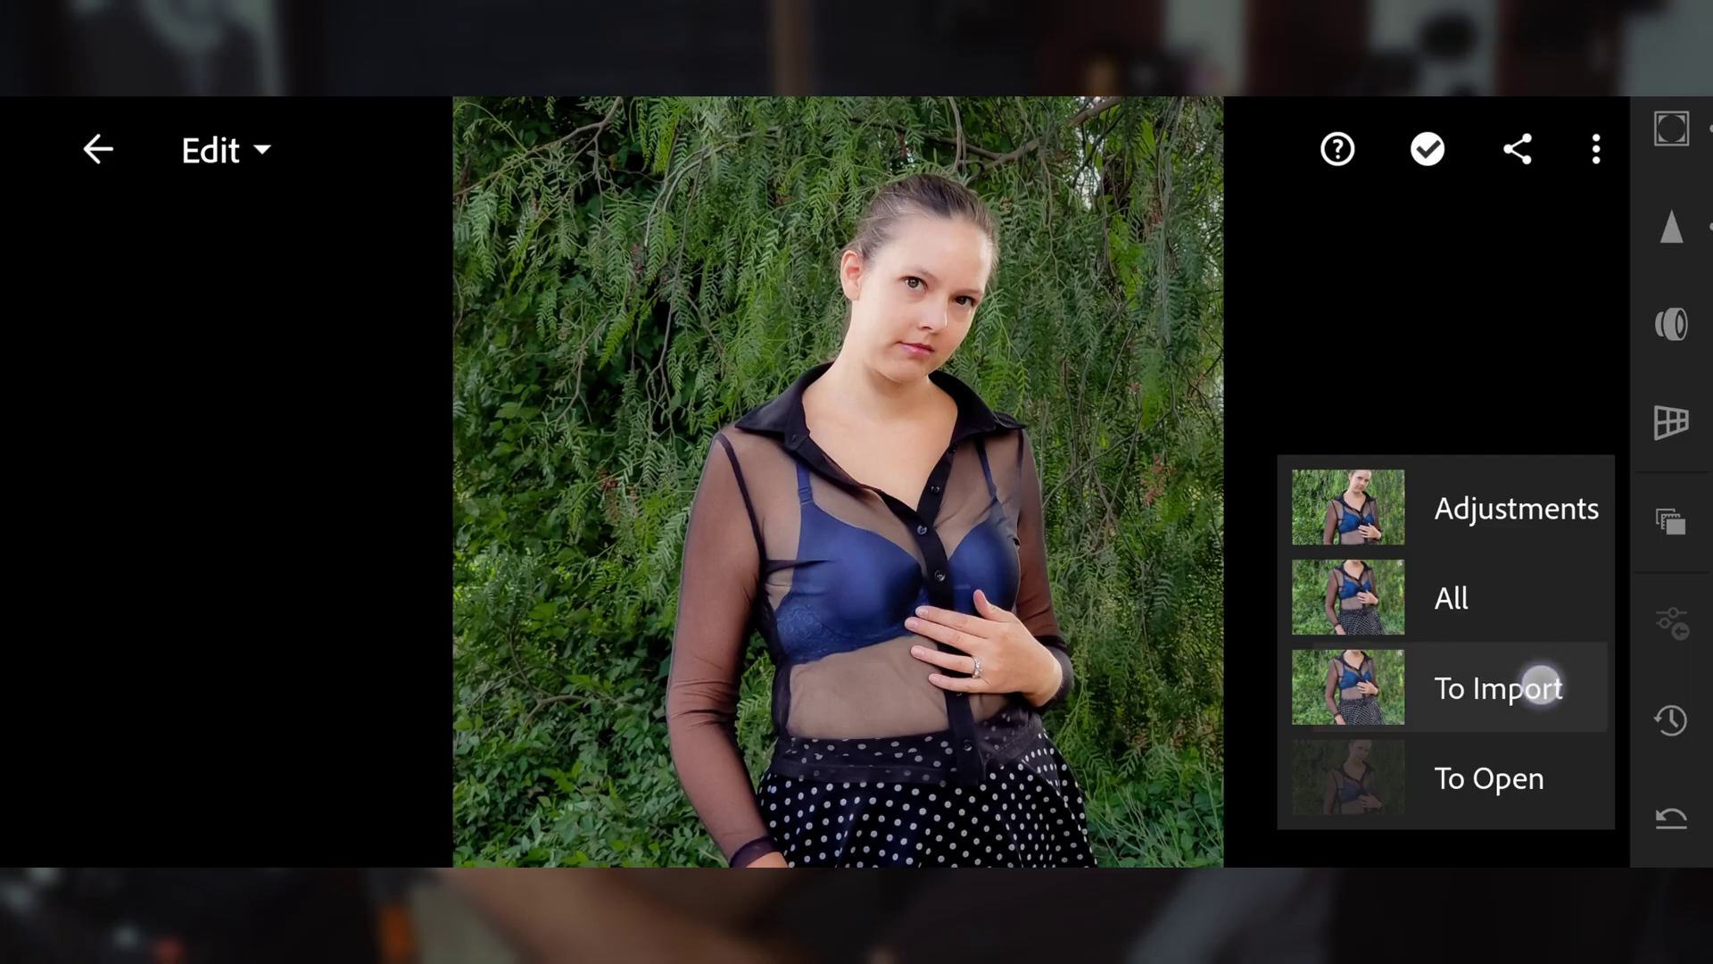
pyautogui.click(1489, 778)
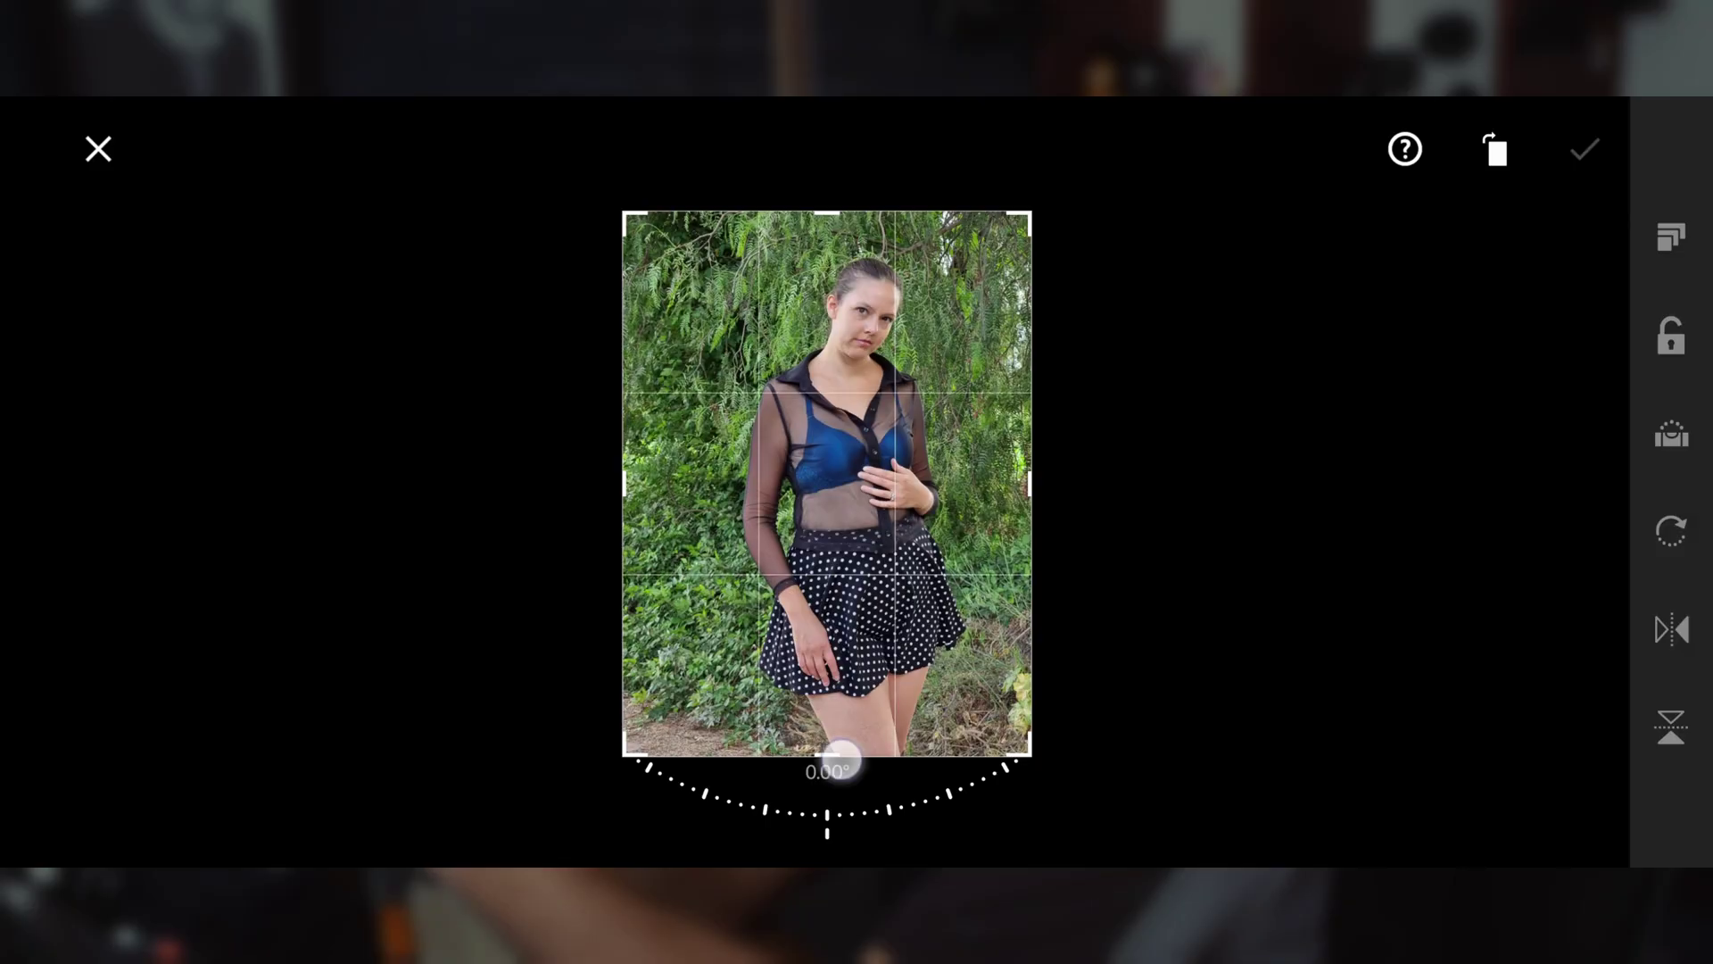
# Step: Crop away the lower part of the portrait, straighten it to -0.80°, and accept the crop
pyautogui.moveTo(839, 760); pyautogui.dragTo(830, 705)
pyautogui.click(829, 704)
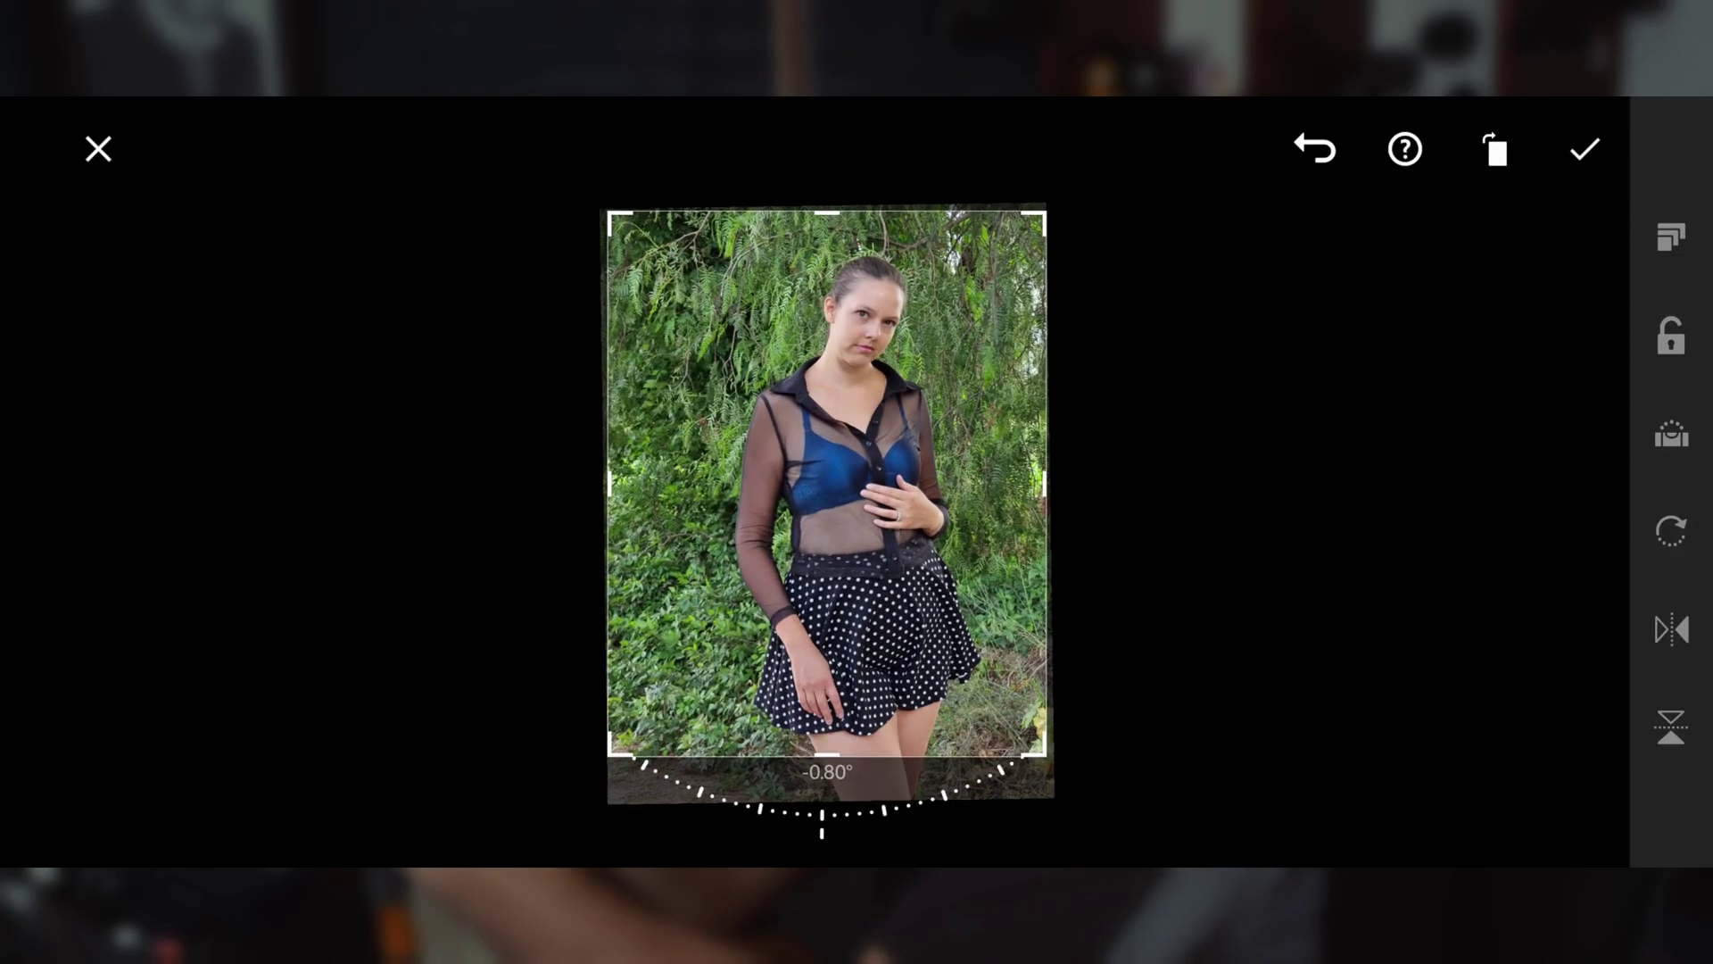
pyautogui.click(1585, 149)
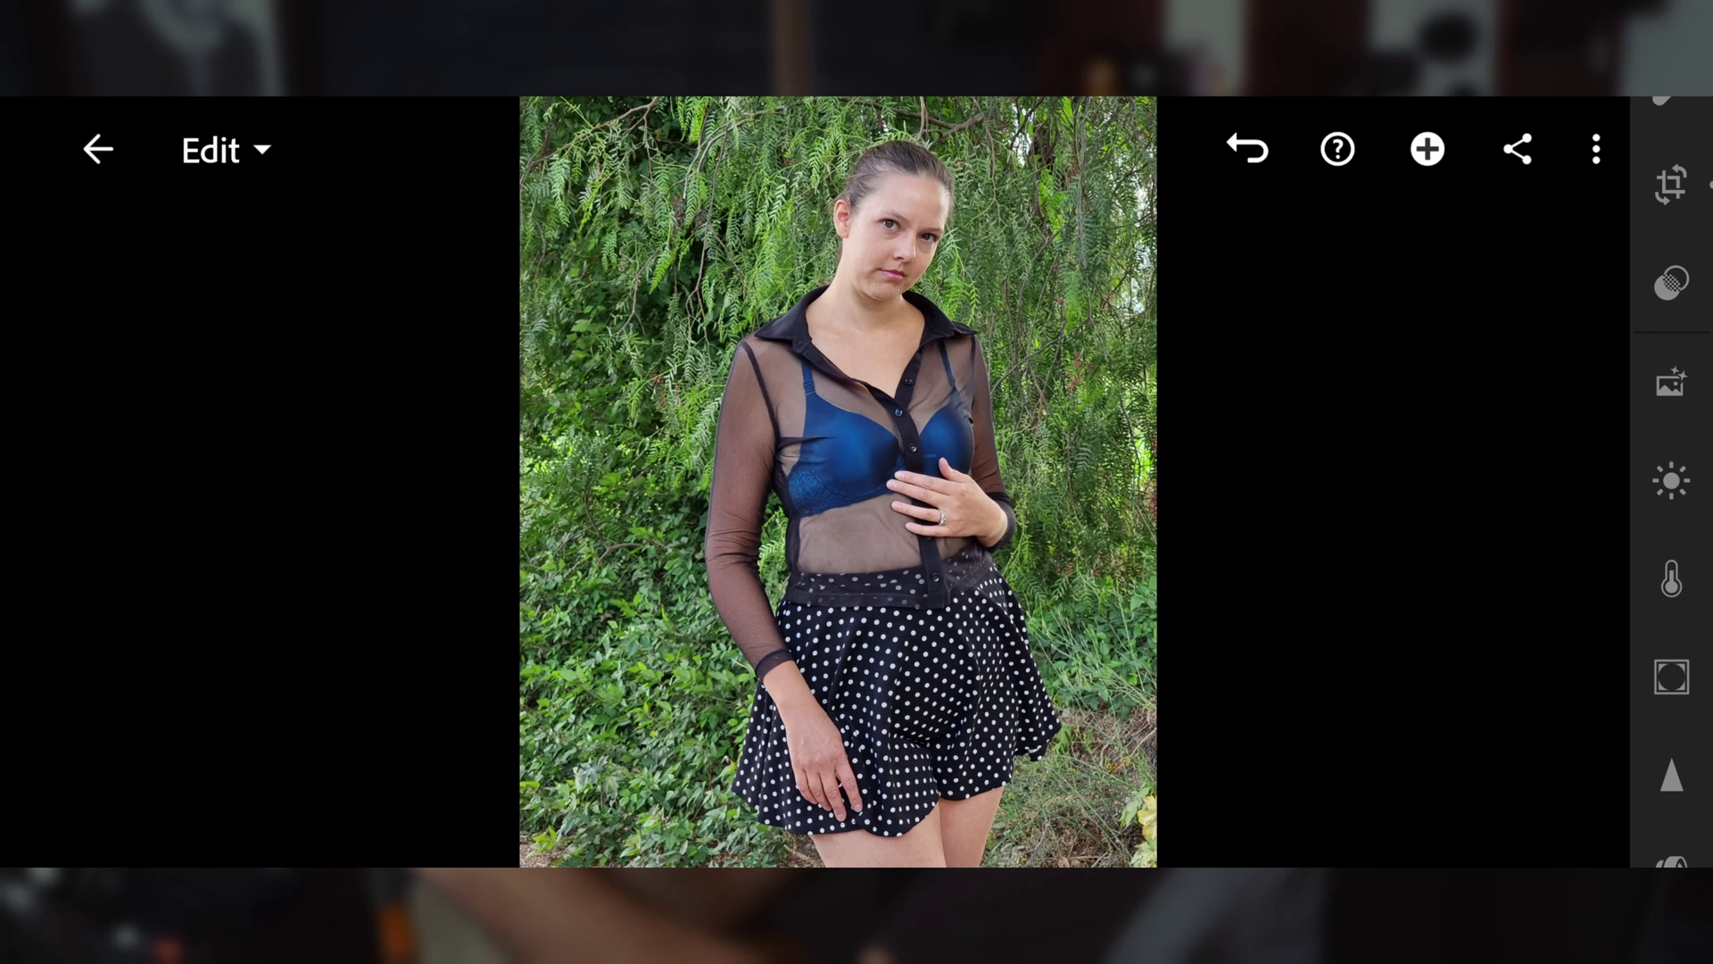
# Step: In the portrait's Light adjustments, raise one tone slider slightly and lower the one directly below it
pyautogui.moveTo(1659, 553)
pyautogui.mouseDown()
pyautogui.moveTo(1660, 699)
pyautogui.moveTo(1648, 543)
pyautogui.mouseUp()
pyautogui.moveTo(1658, 607); pyautogui.dragTo(1658, 746)
pyautogui.moveTo(1663, 452); pyautogui.dragTo(1659, 758)
pyautogui.click(1664, 408)
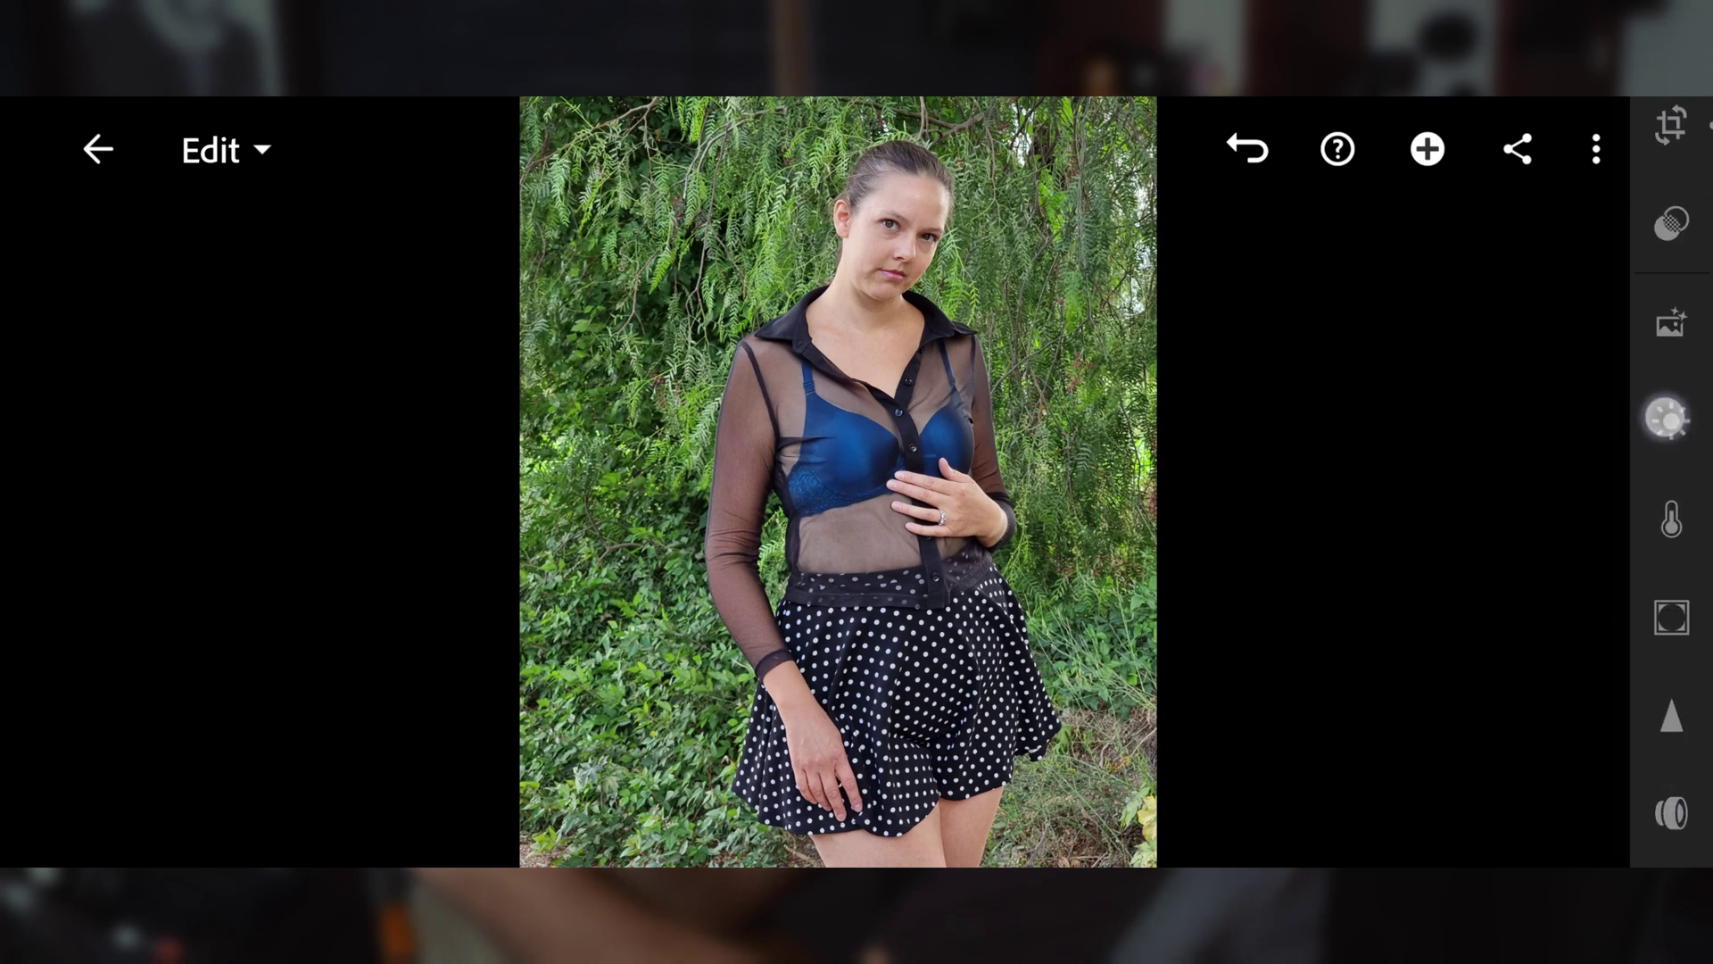
pyautogui.moveTo(1339, 469); pyautogui.dragTo(1396, 468)
pyautogui.moveTo(1340, 564); pyautogui.dragTo(1287, 564)
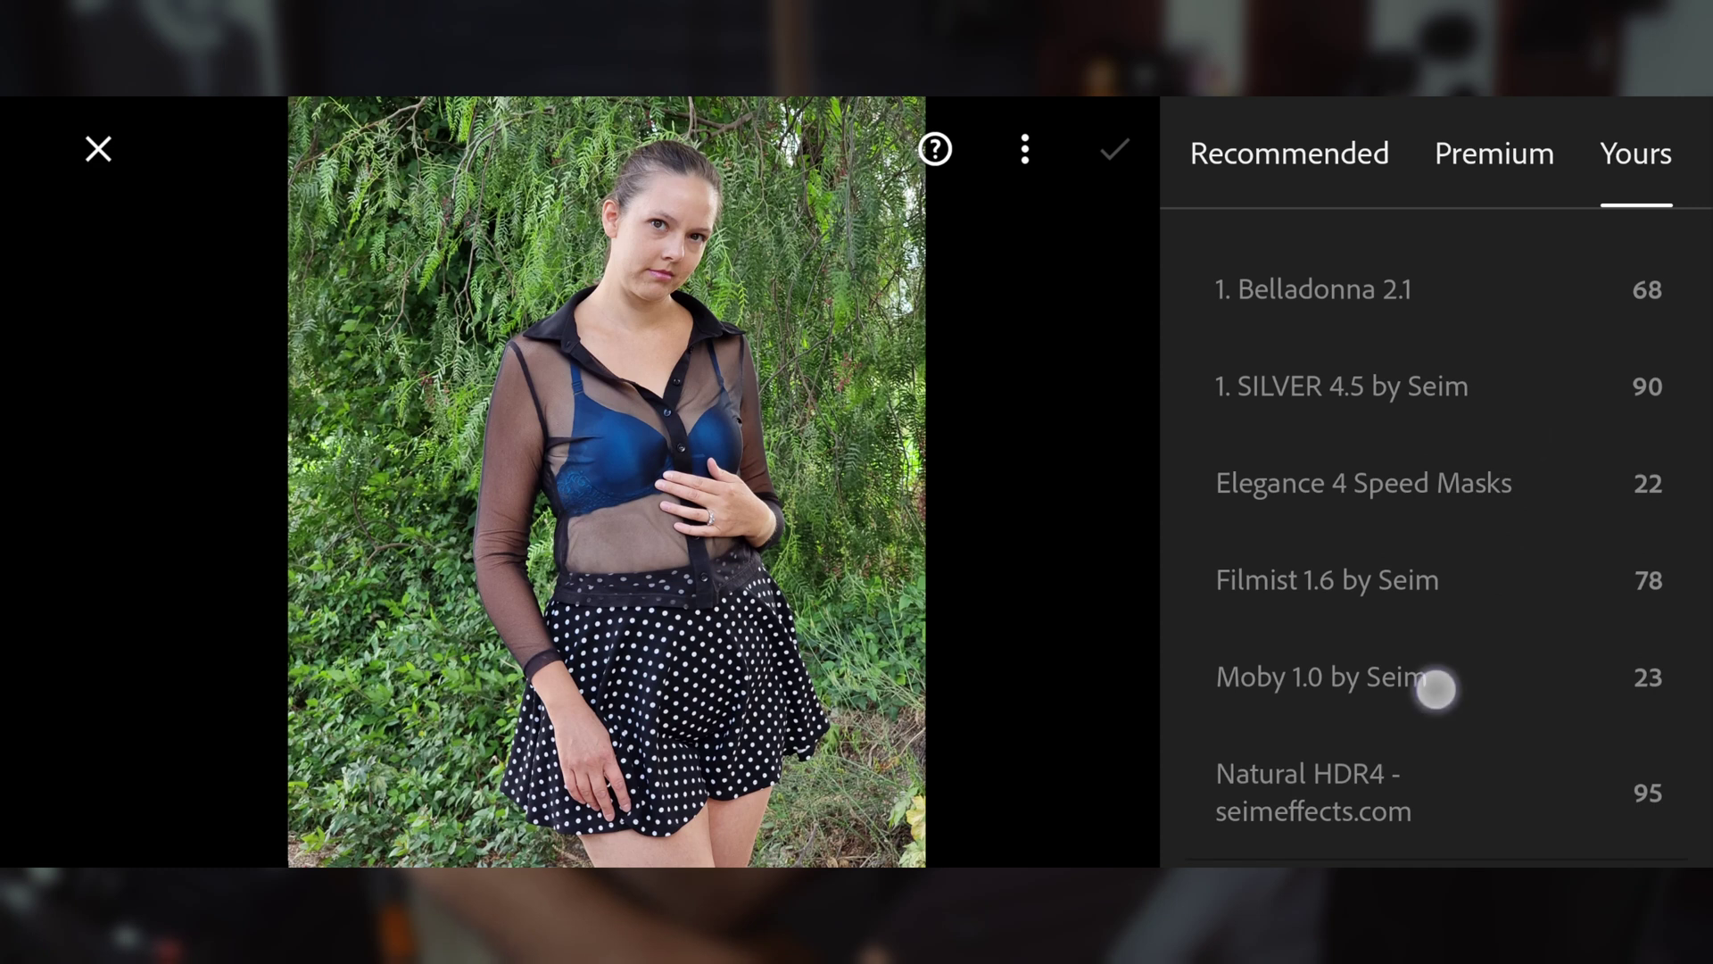
# Step: Apply the Almost Portra preset from your Moby 1.0 by Seim group to the portrait and go back to the preset groups
pyautogui.click(1437, 680)
pyautogui.click(1548, 292)
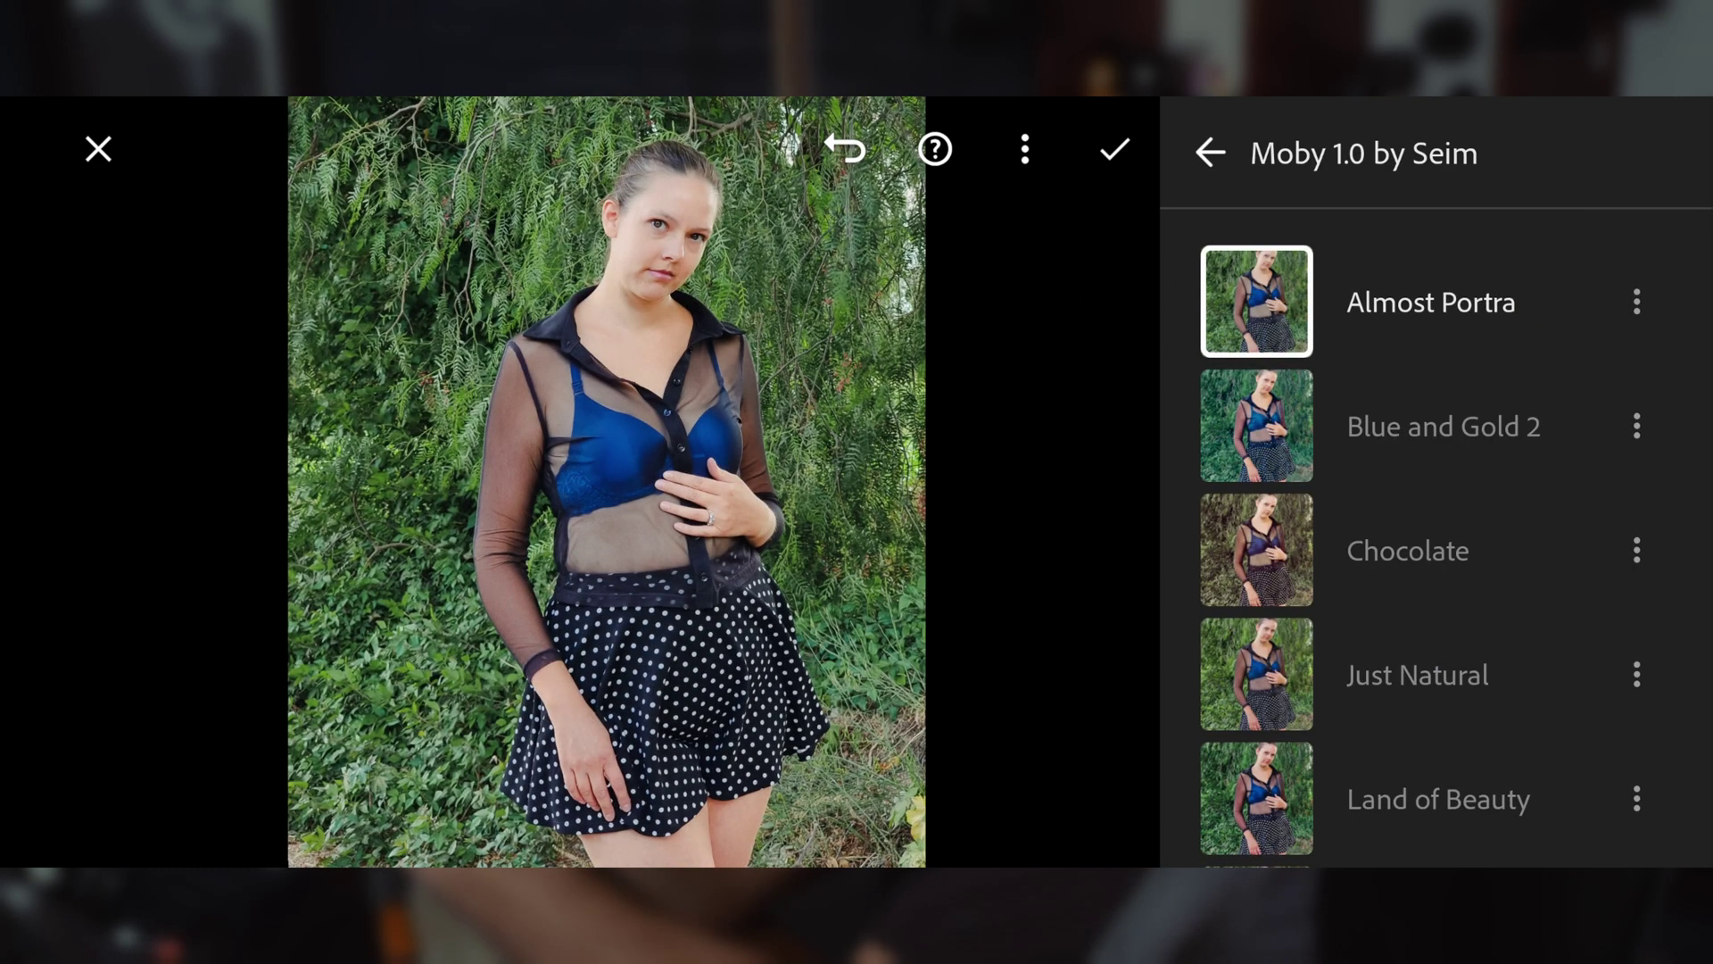
pyautogui.click(1210, 153)
pyautogui.moveTo(1522, 484); pyautogui.dragTo(1571, 294)
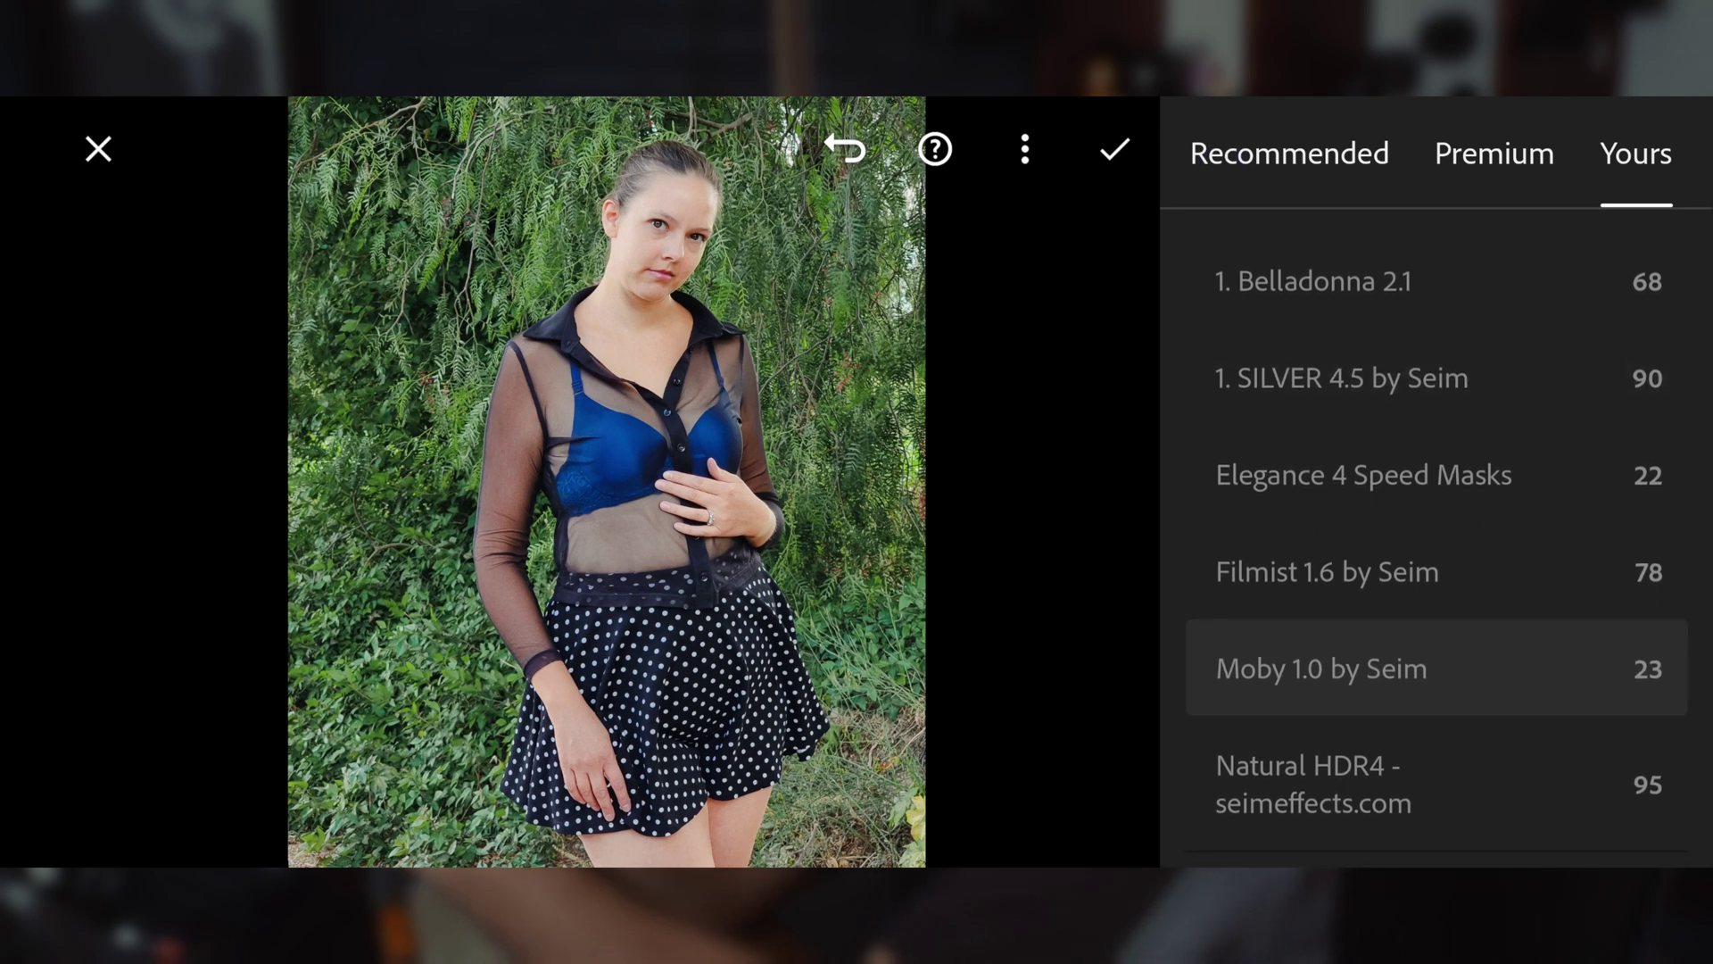
# Step: Browse the Elegance 4 Speed Masks presets without choosing one and accept the preset already applied to the portrait
pyautogui.click(1496, 480)
pyautogui.moveTo(1520, 654); pyautogui.dragTo(1561, 356)
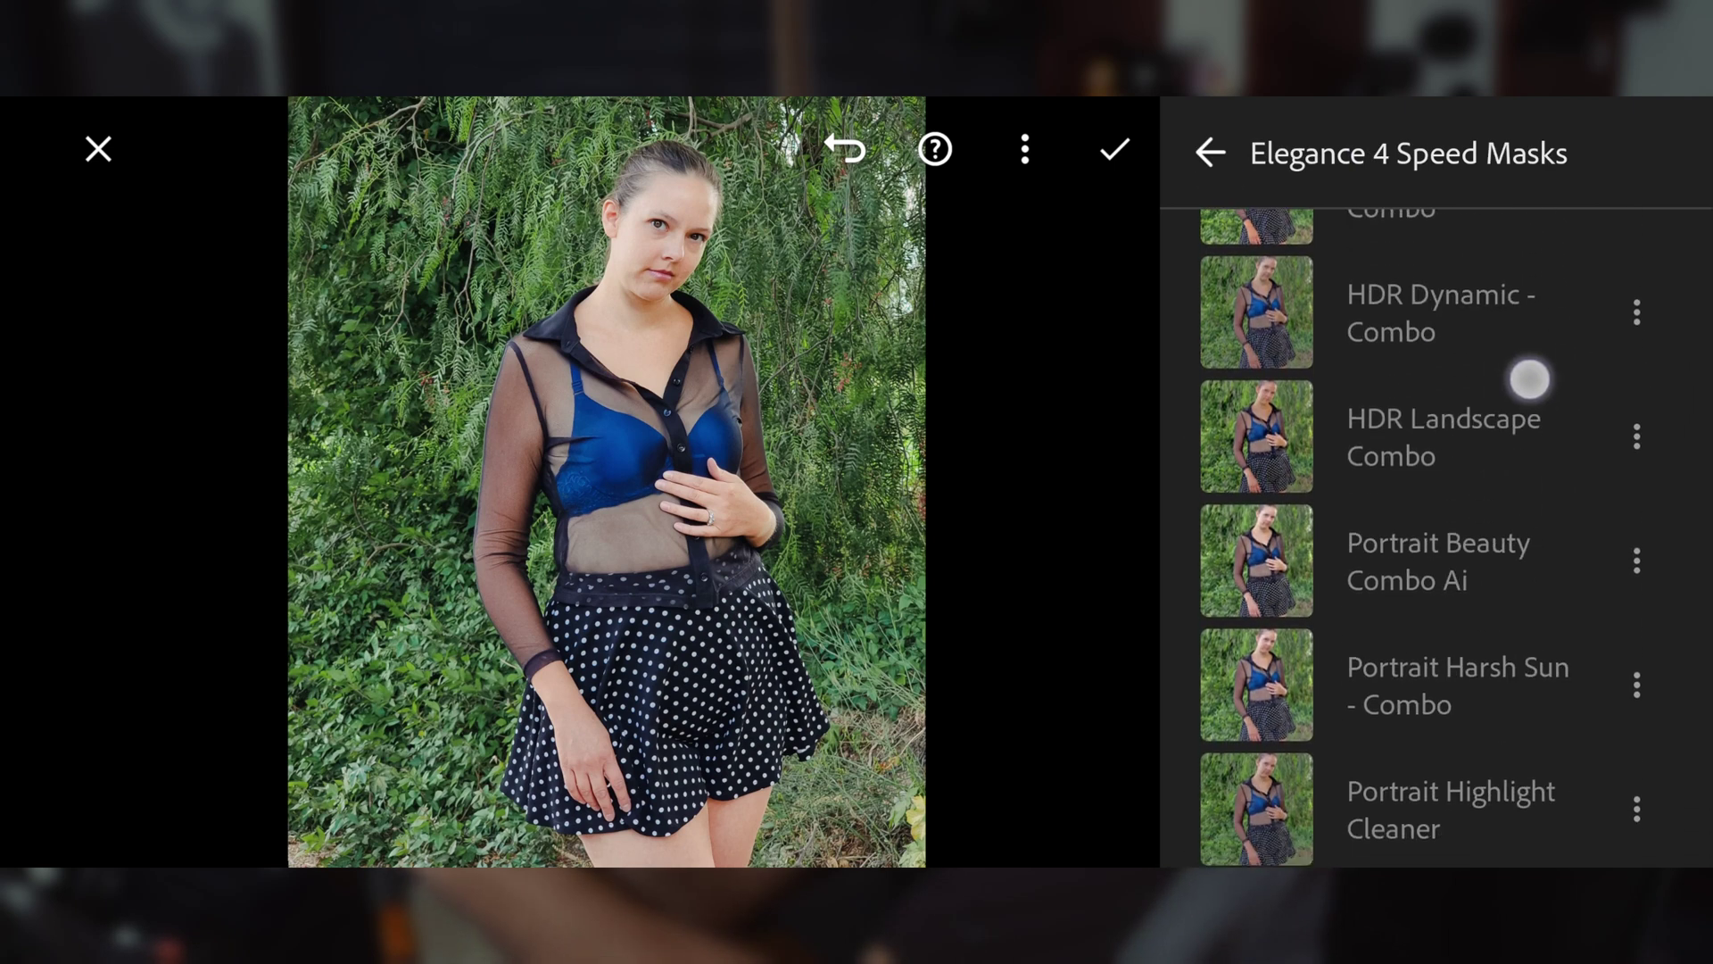
pyautogui.scroll(5, 1428, 535)
pyautogui.click(1211, 153)
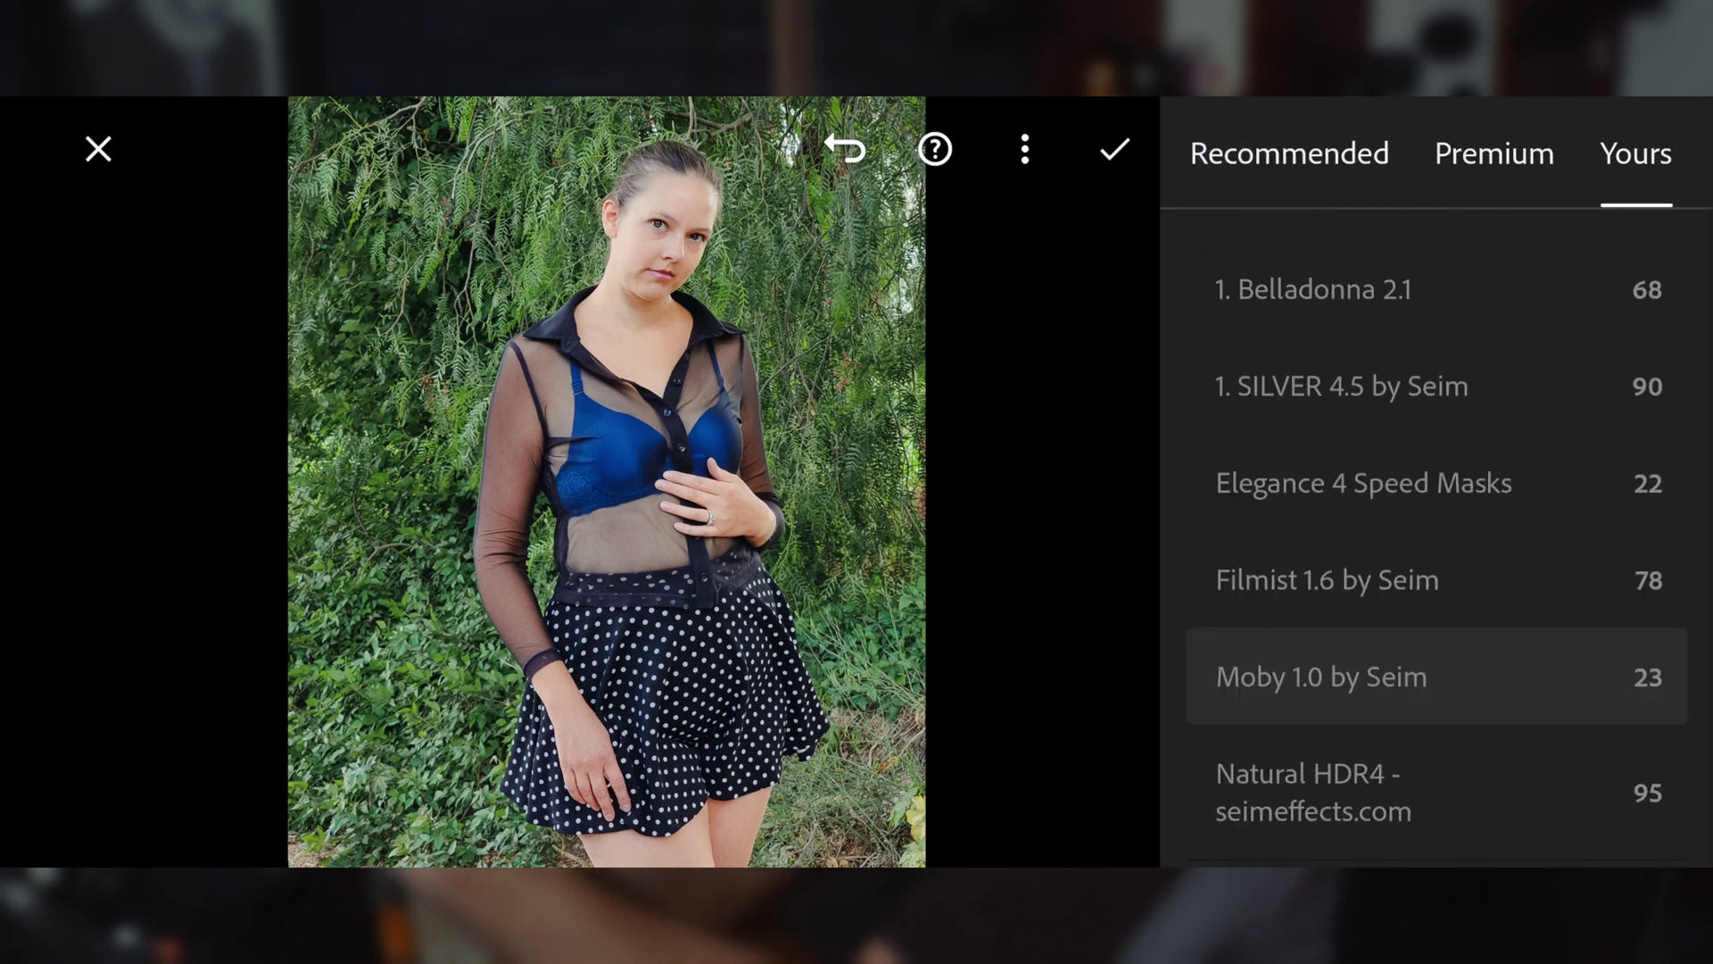
pyautogui.click(1114, 149)
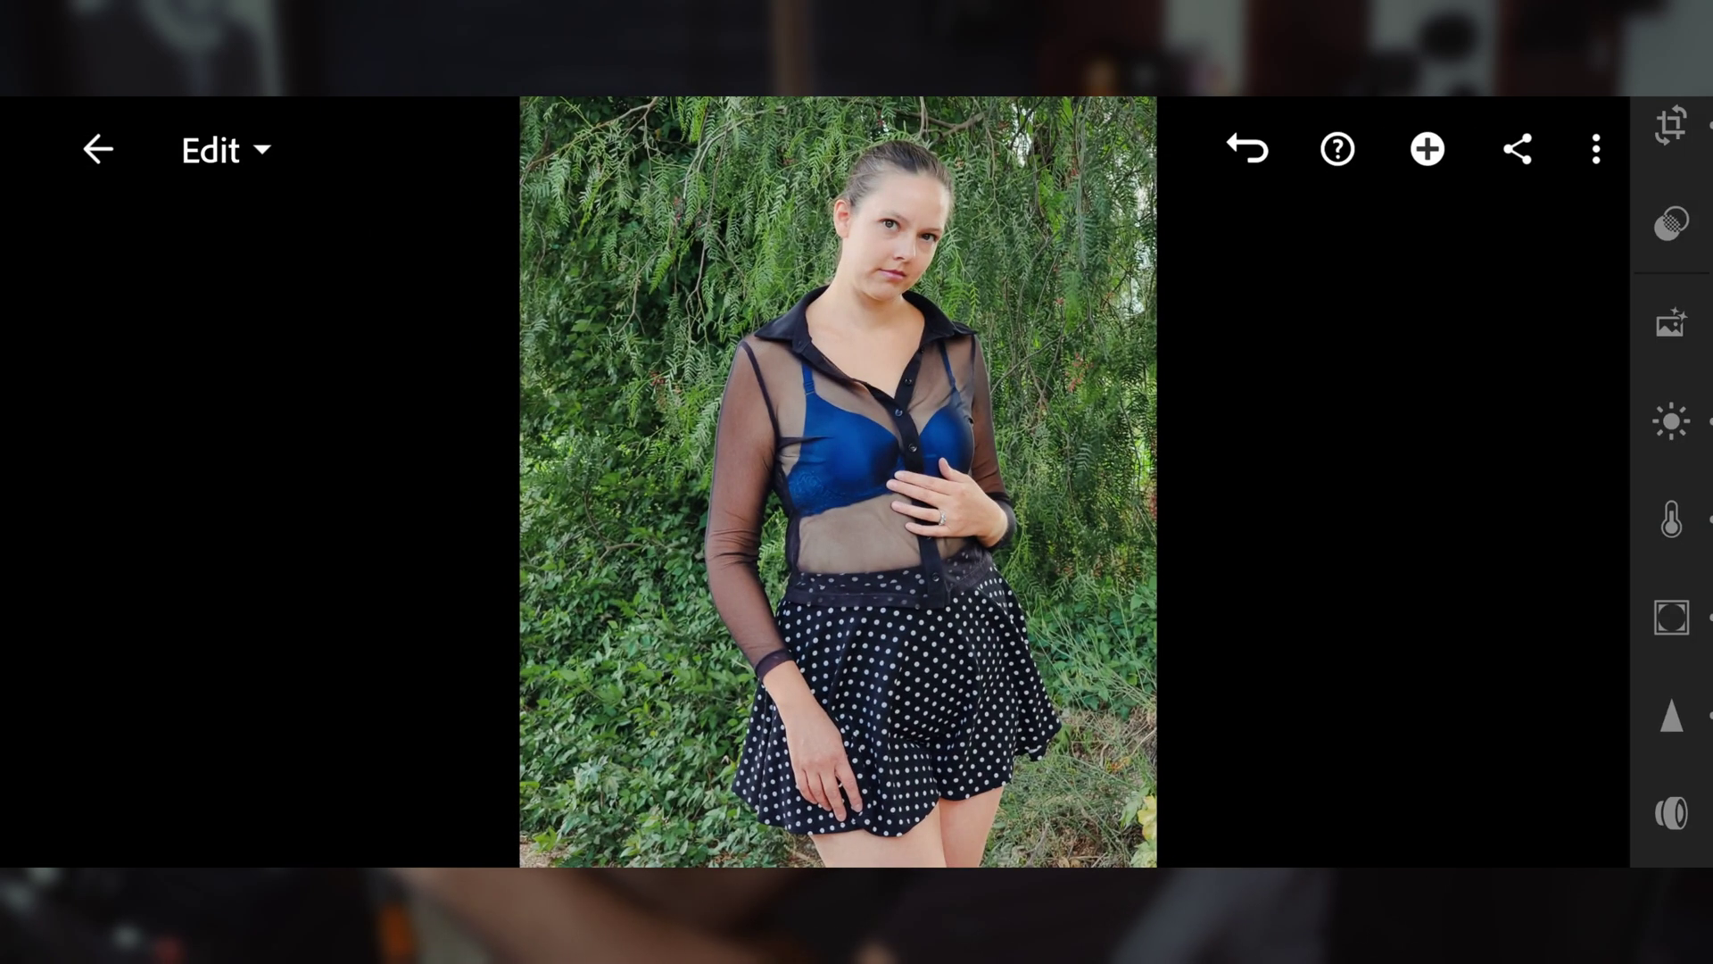
# Step: Warm the portrait slightly by raising Temp in its colour adjustments
pyautogui.click(1671, 519)
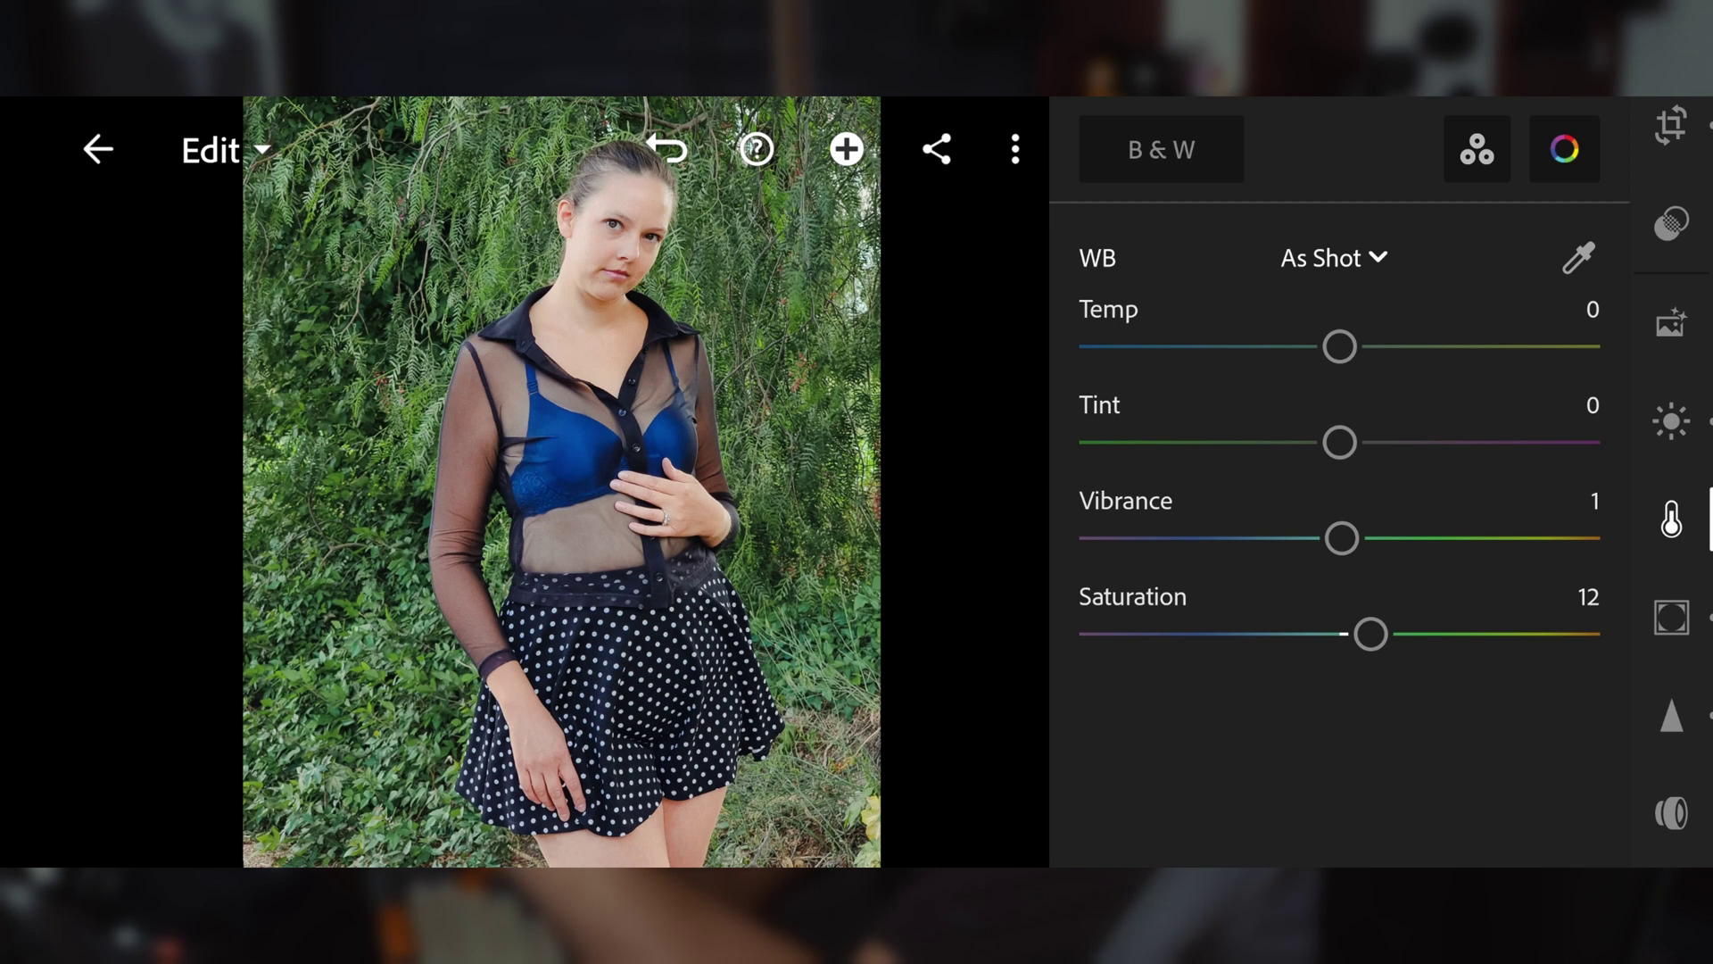
pyautogui.moveTo(1337, 345); pyautogui.dragTo(1352, 346)
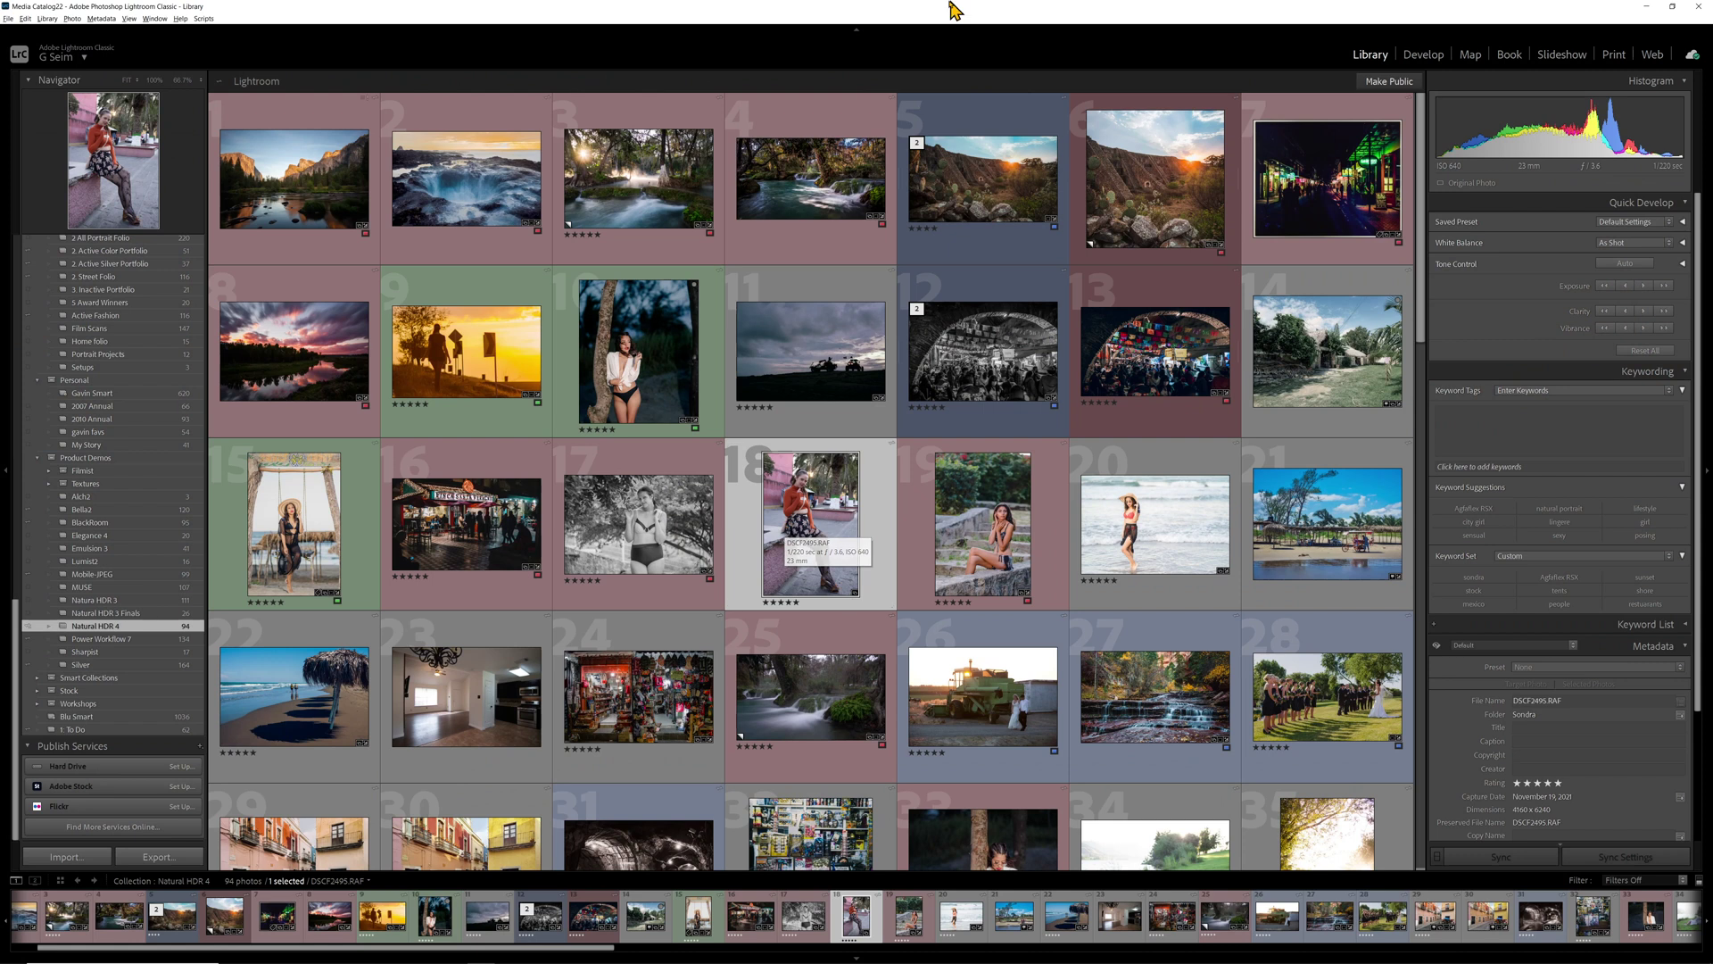
# Step: Switch to the desktop Lightroom app, return to the All Photos grid, and open the first portrait in detail view
pyautogui.moveTo(510, 955)
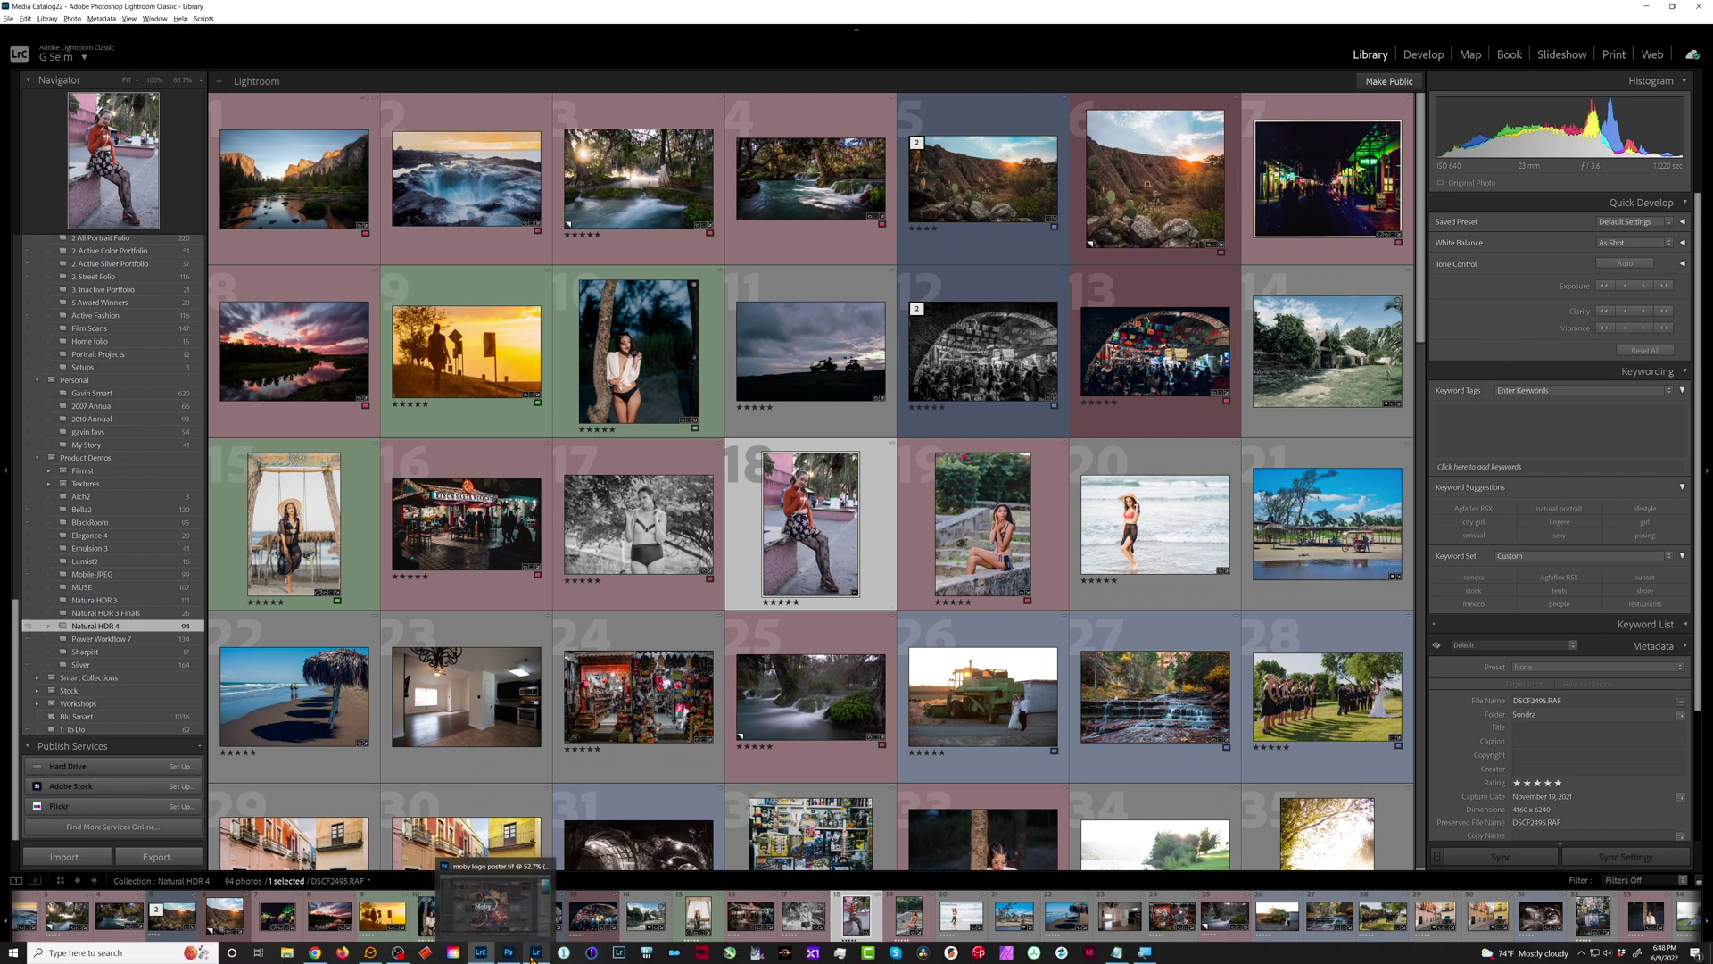
pyautogui.click(536, 957)
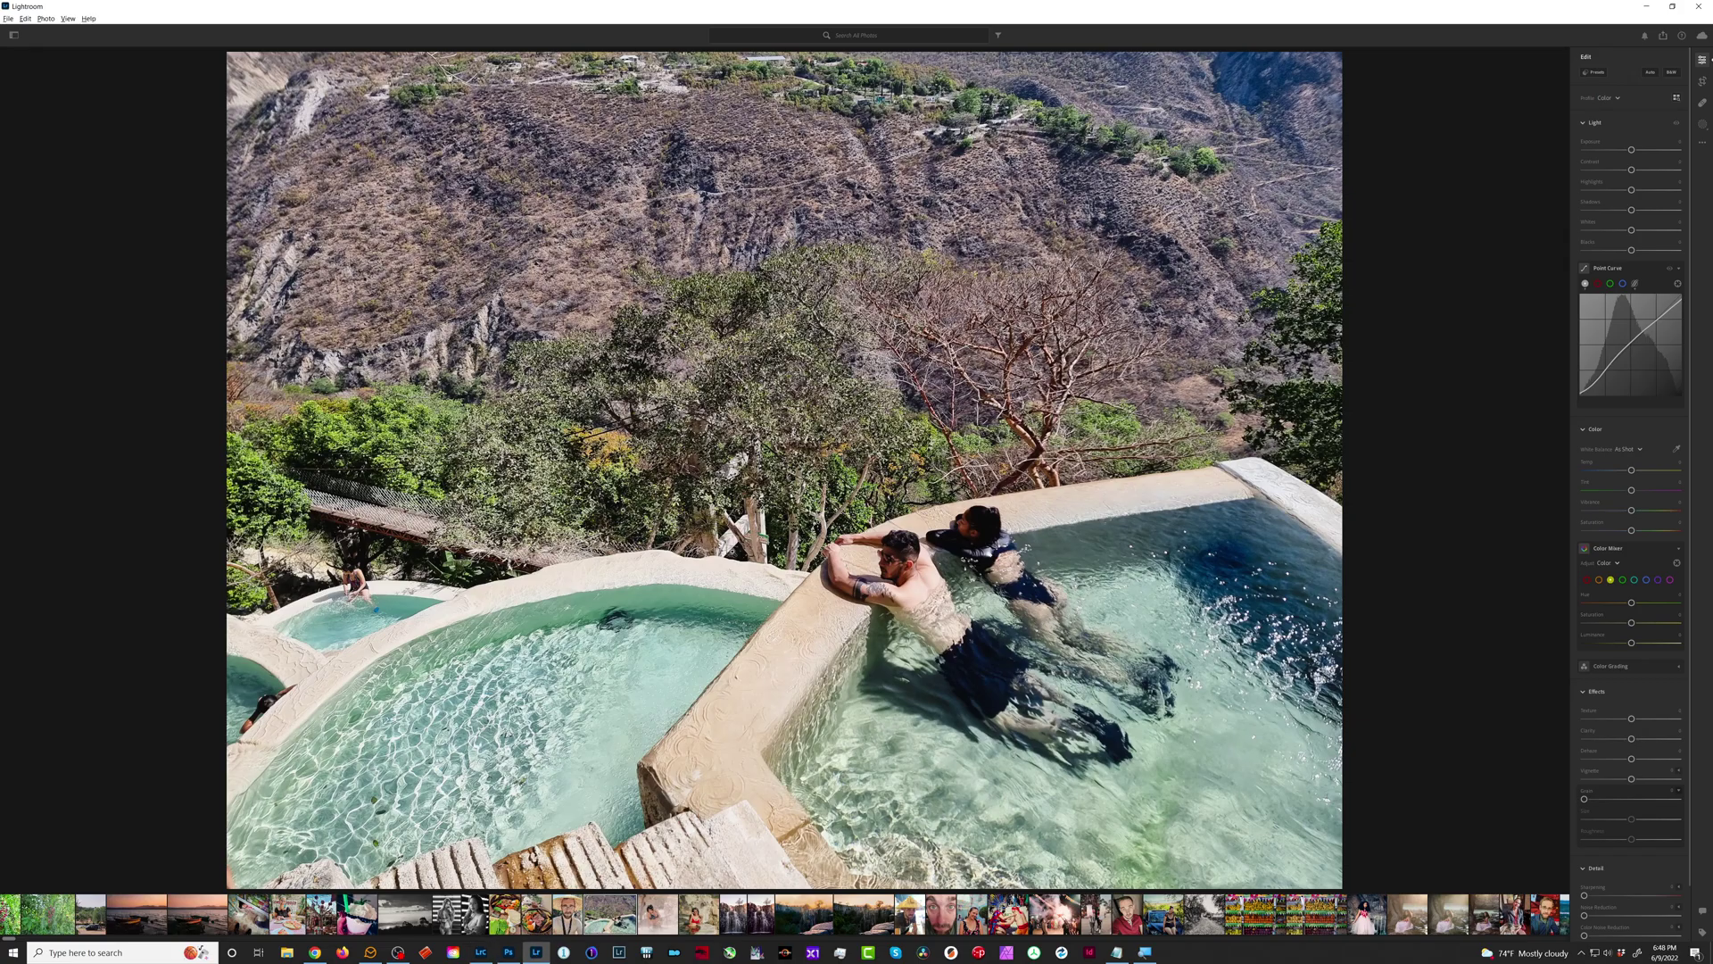
pyautogui.press('g')
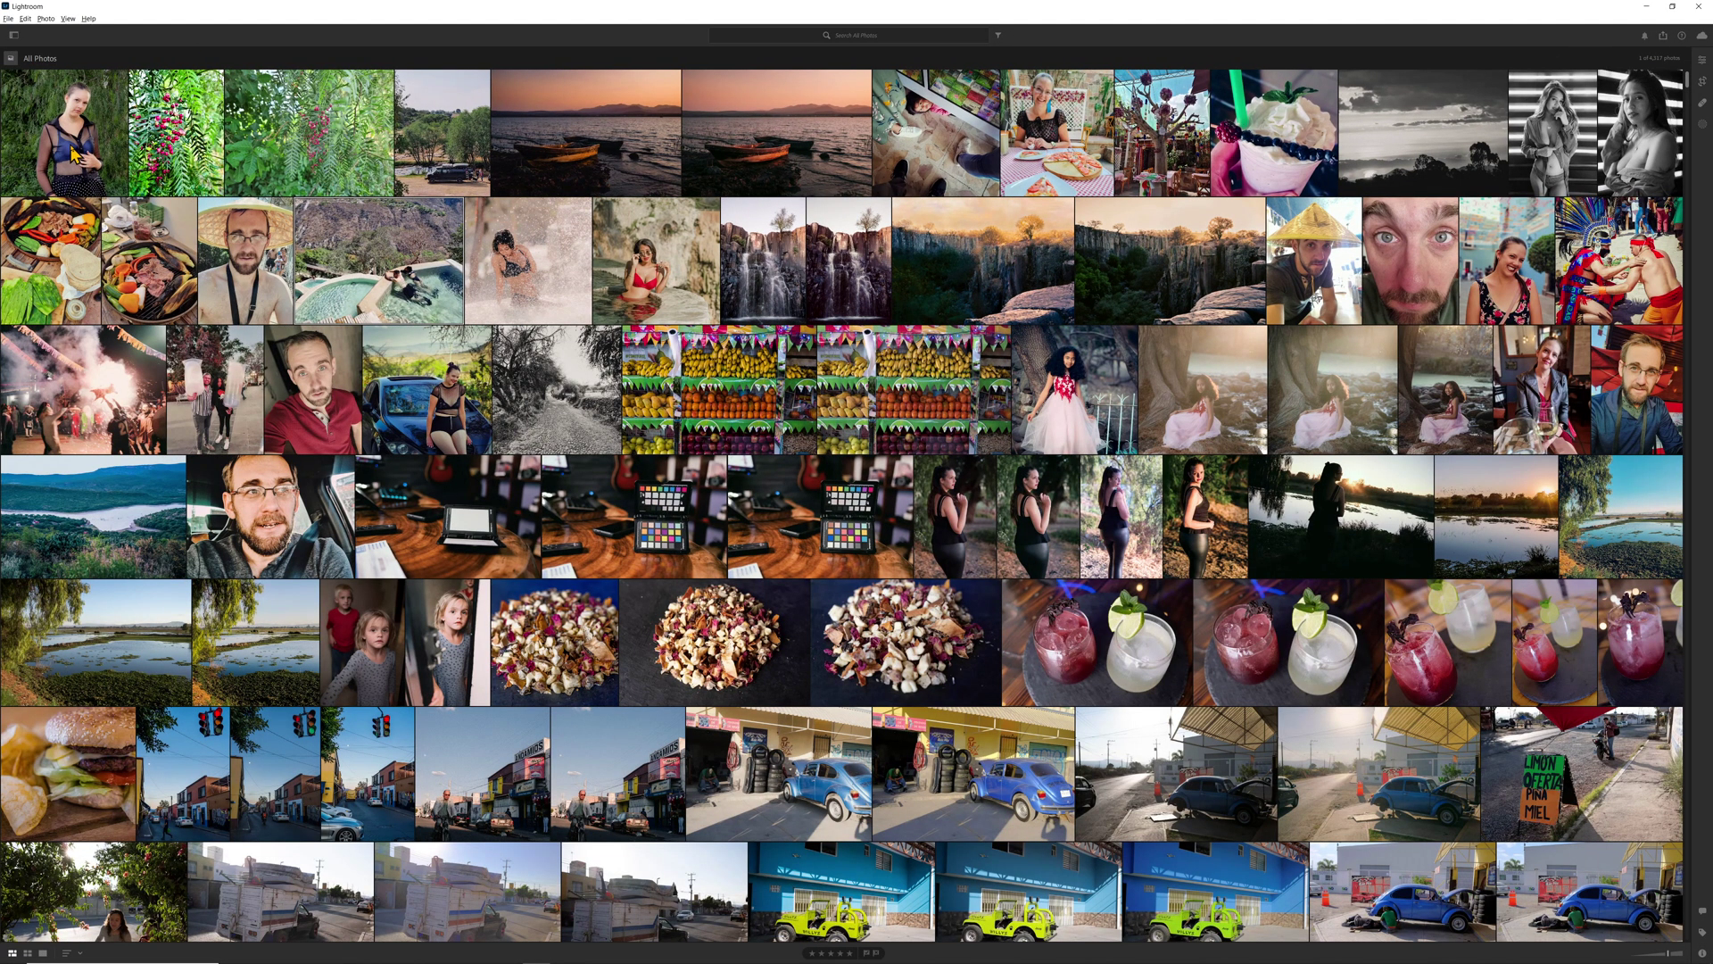
pyautogui.doubleClick(65, 116)
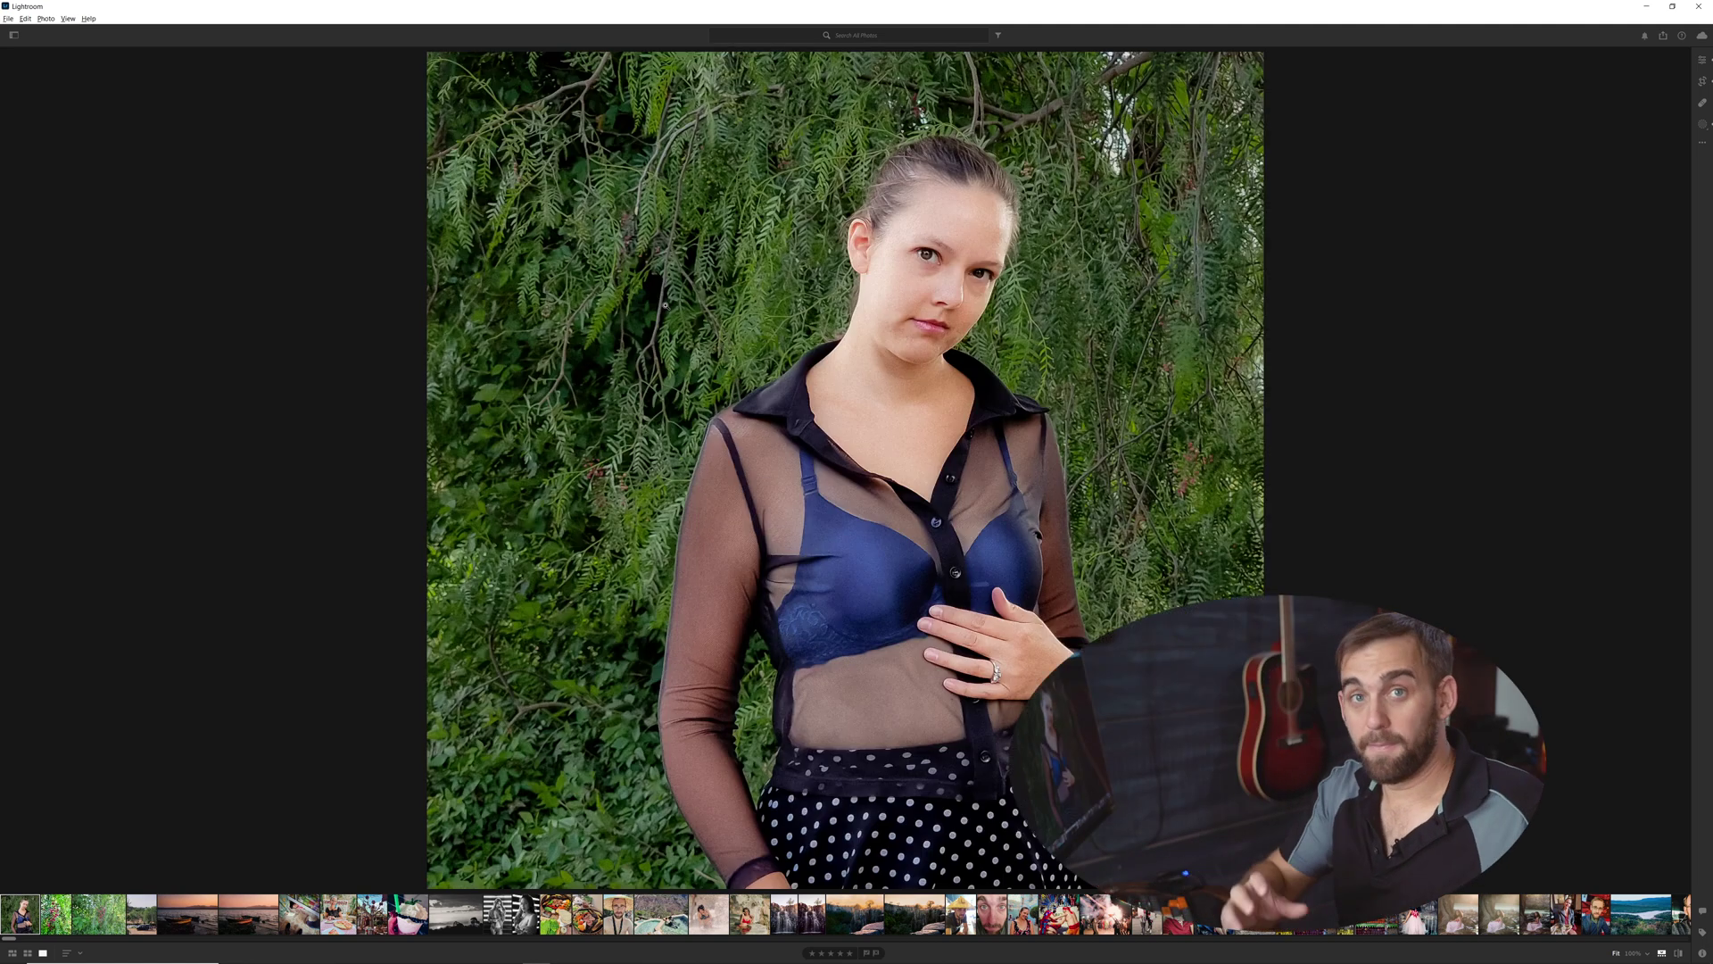
# Step: Reveal the album list, browse the Mobile-JPEG album's photo grid, and return to the full view of the portrait
pyautogui.click(13, 35)
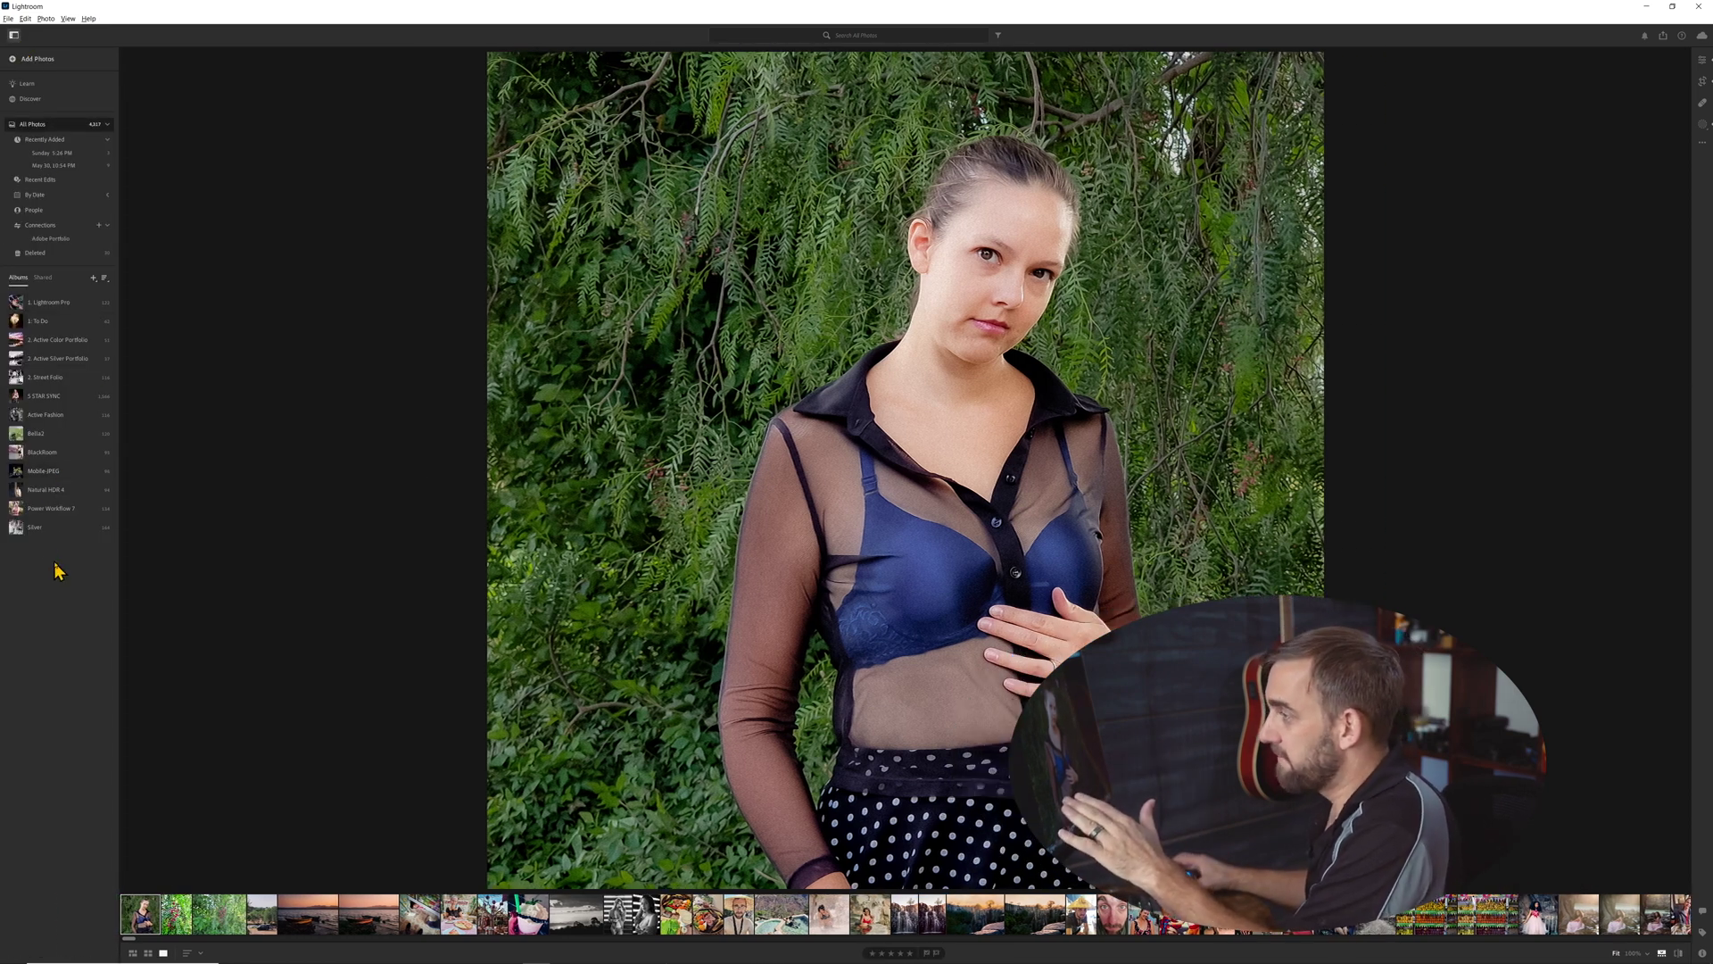
pyautogui.click(51, 475)
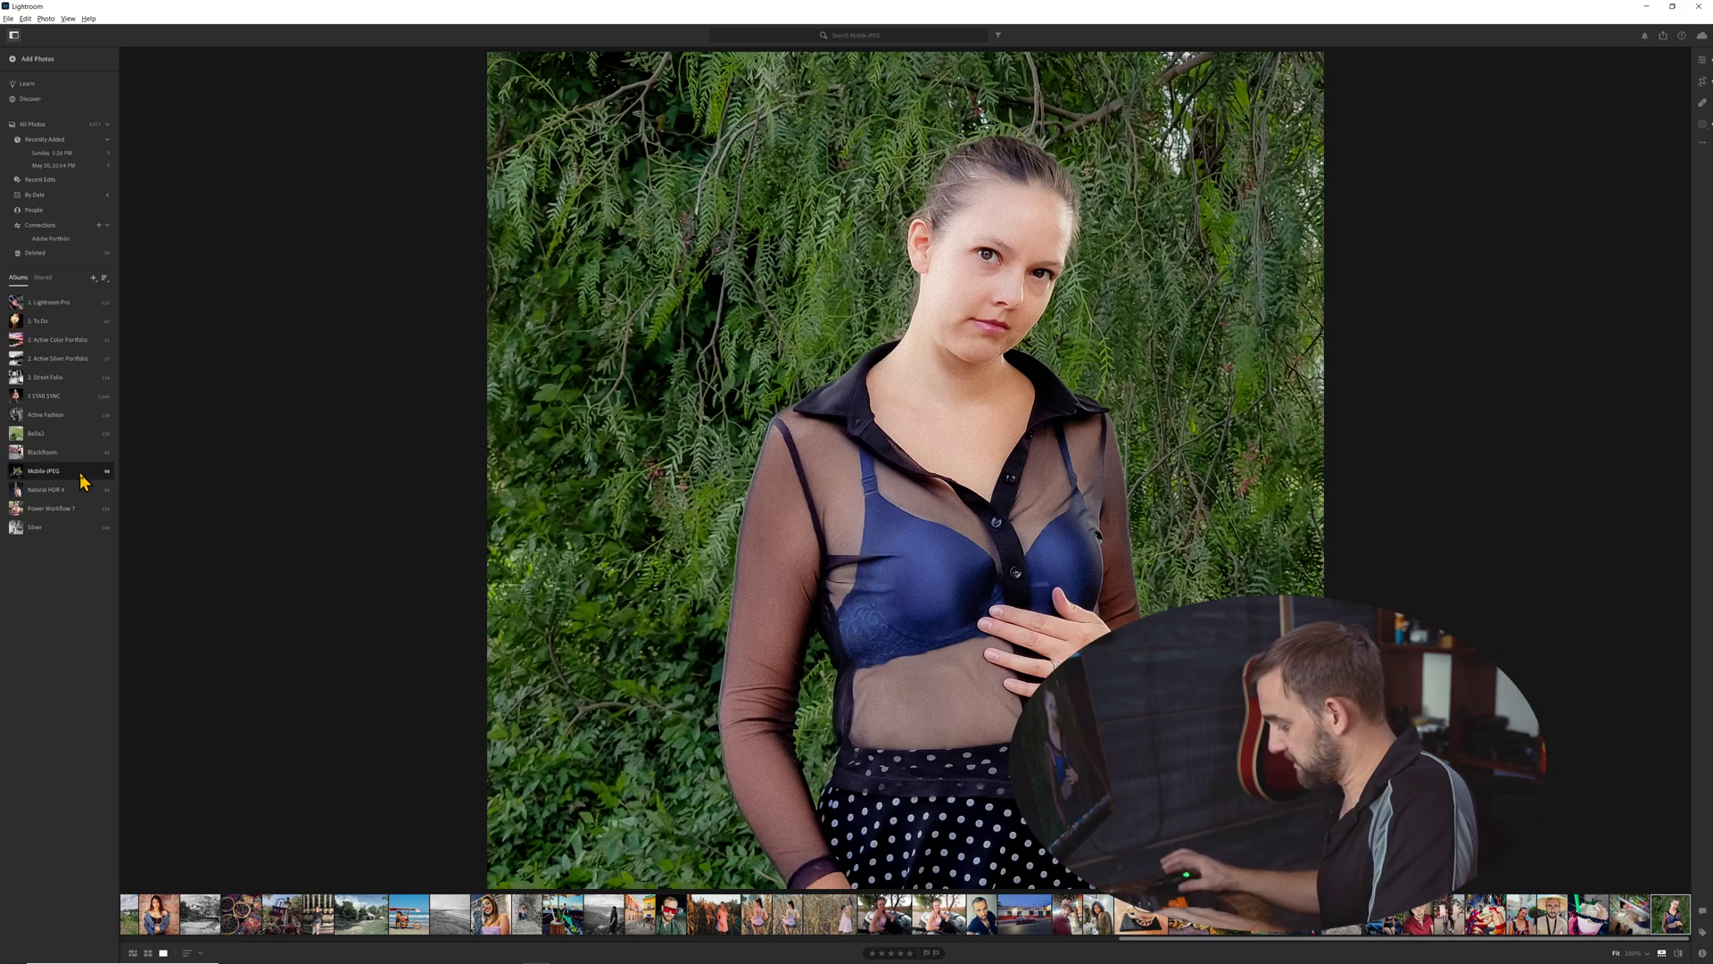
pyautogui.press('g')
pyautogui.scroll(-3, 268, 192)
pyautogui.scroll(3, 328, 323)
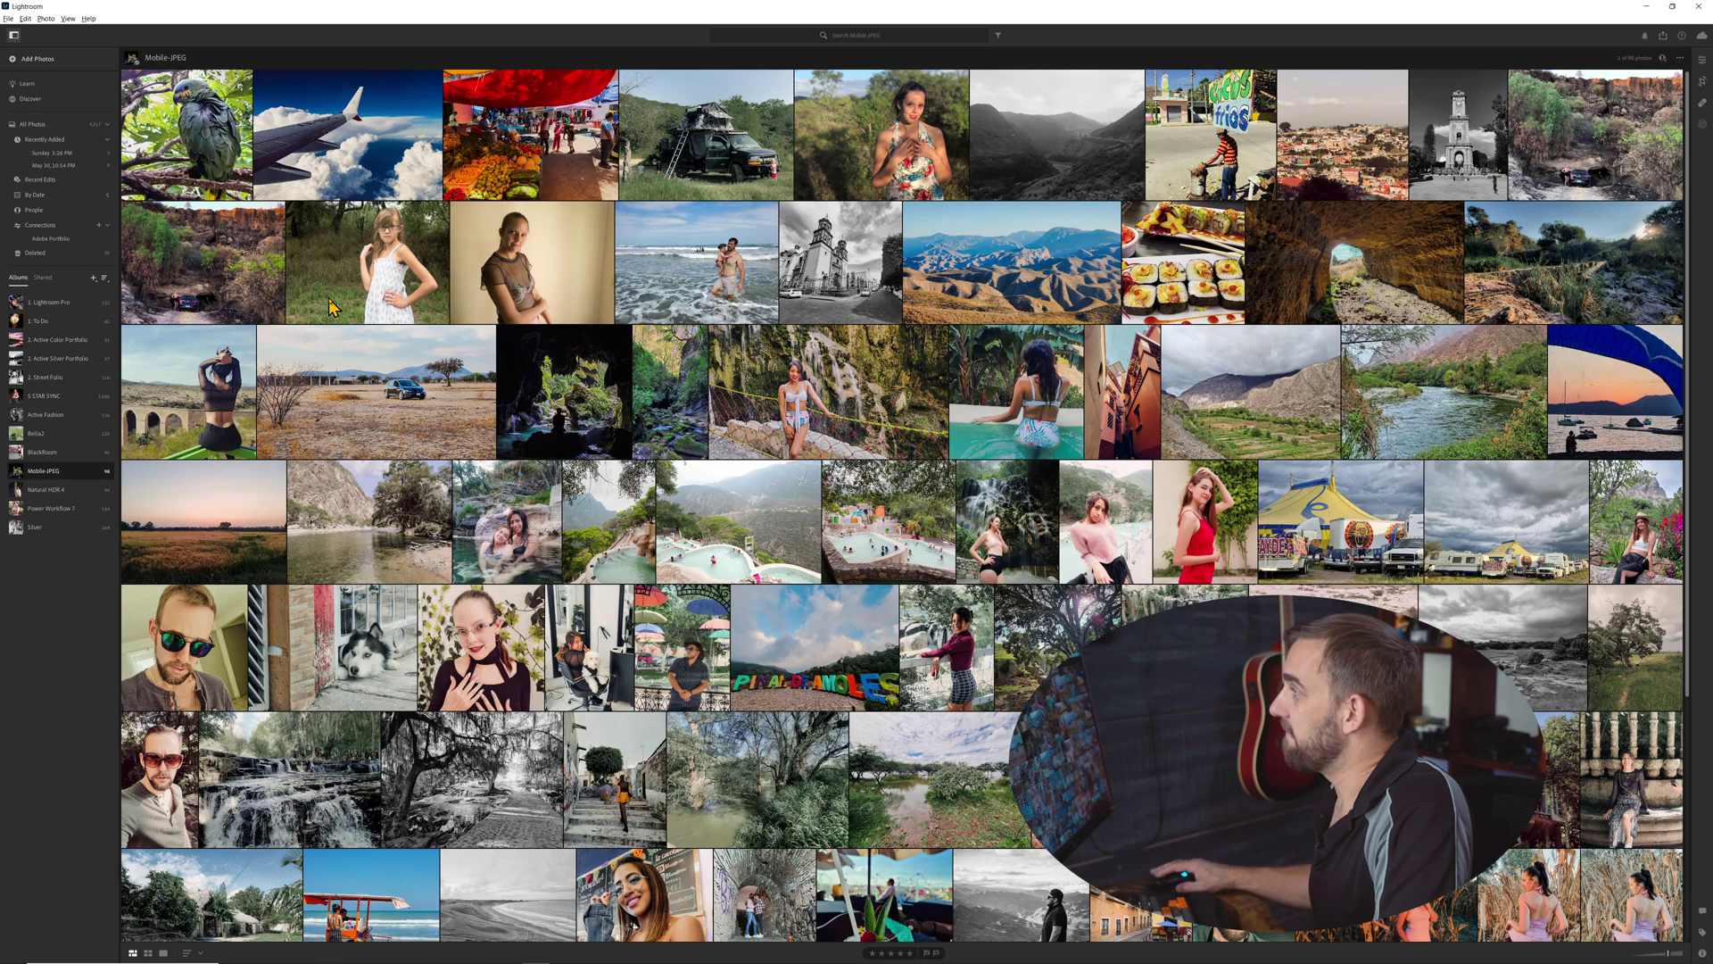
pyautogui.scroll(-4, 473, 607)
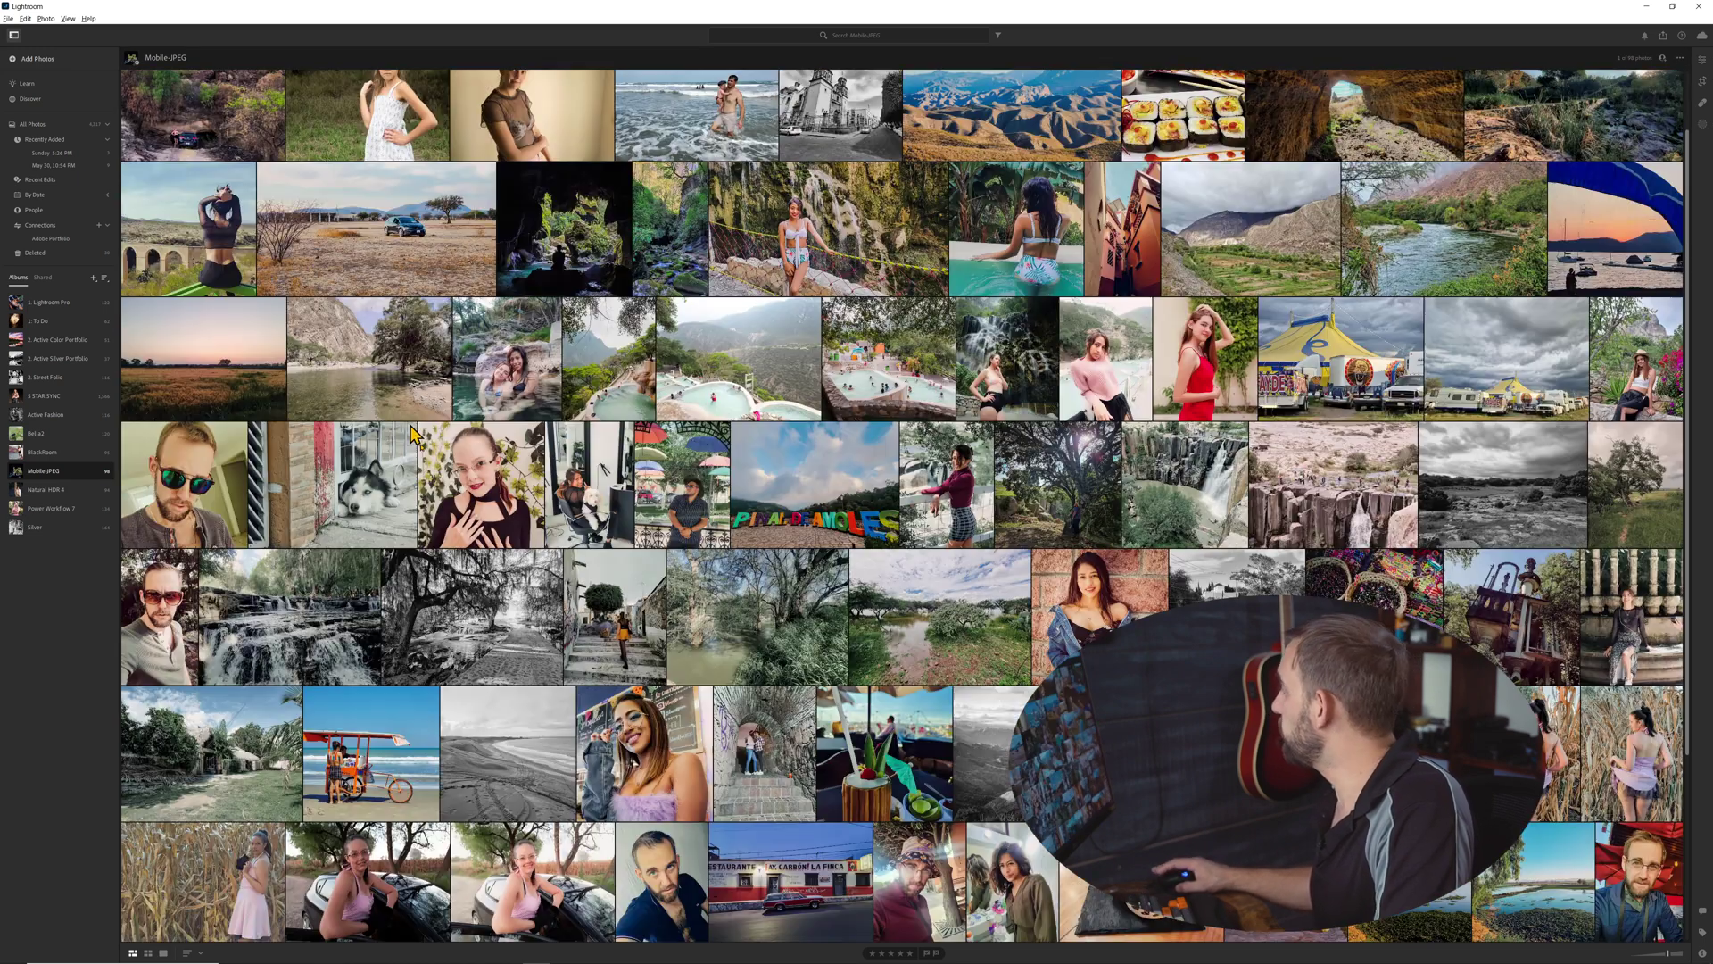
pyautogui.press('d')
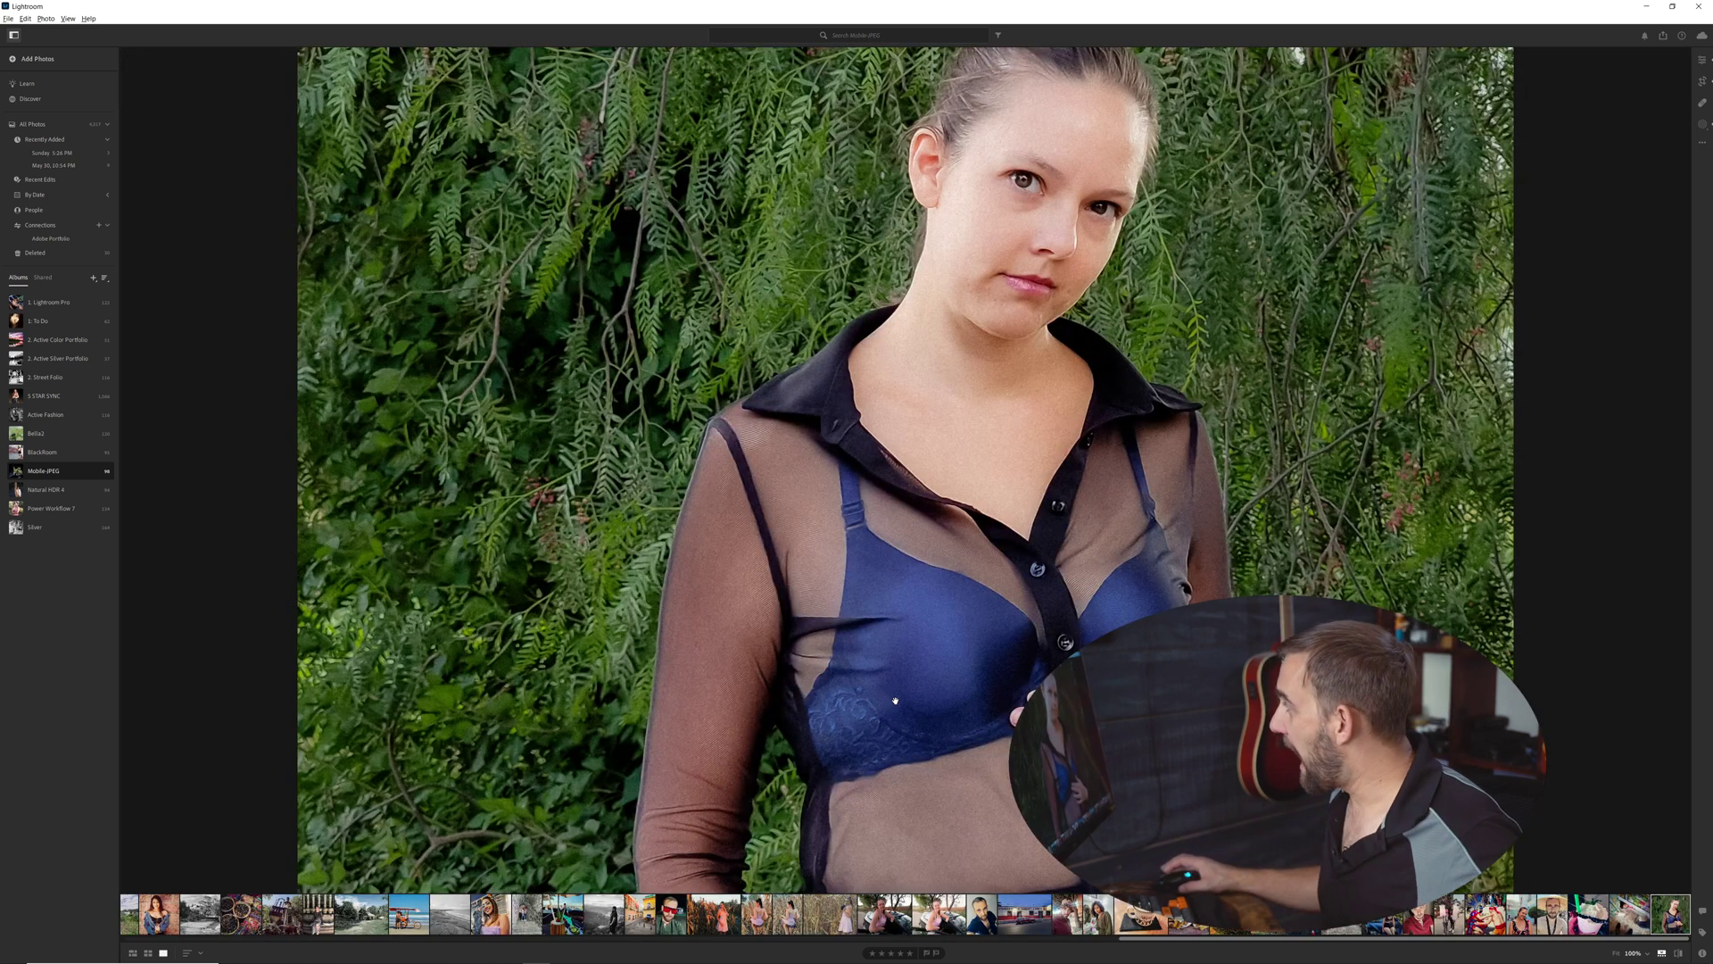
pyautogui.click(895, 700)
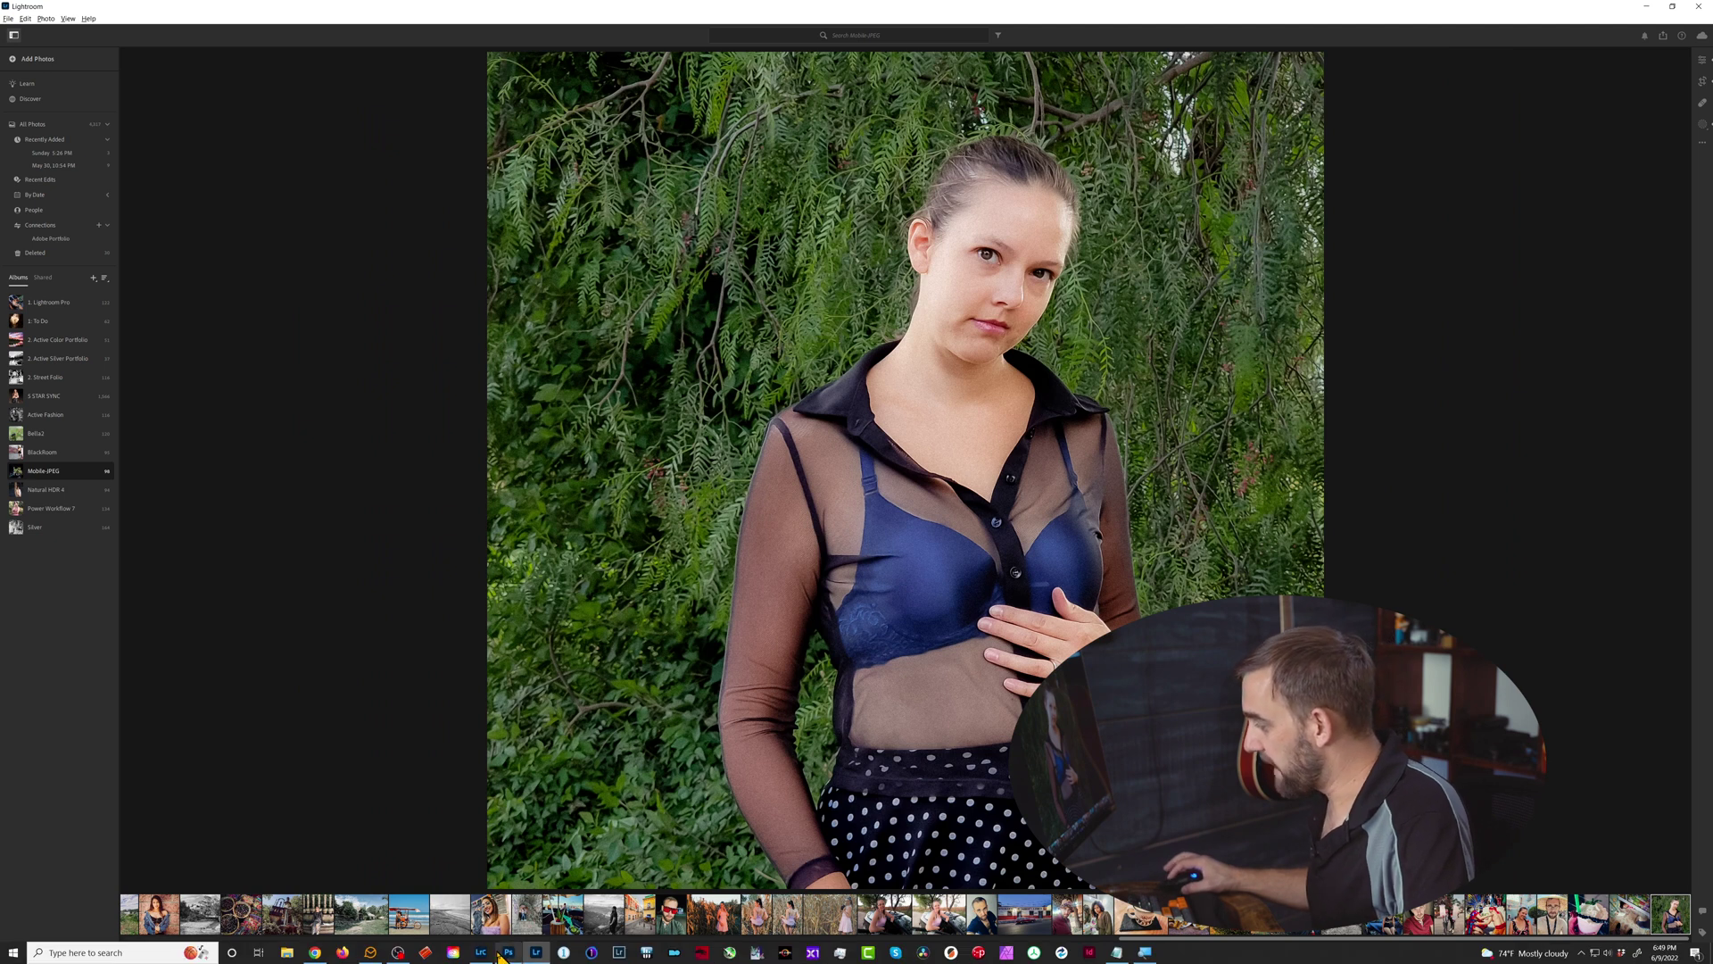
# Step: Switch to Lightroom Classic, look through the collections, and open the same portrait from the Mobile-JPEG collection
pyautogui.click(487, 955)
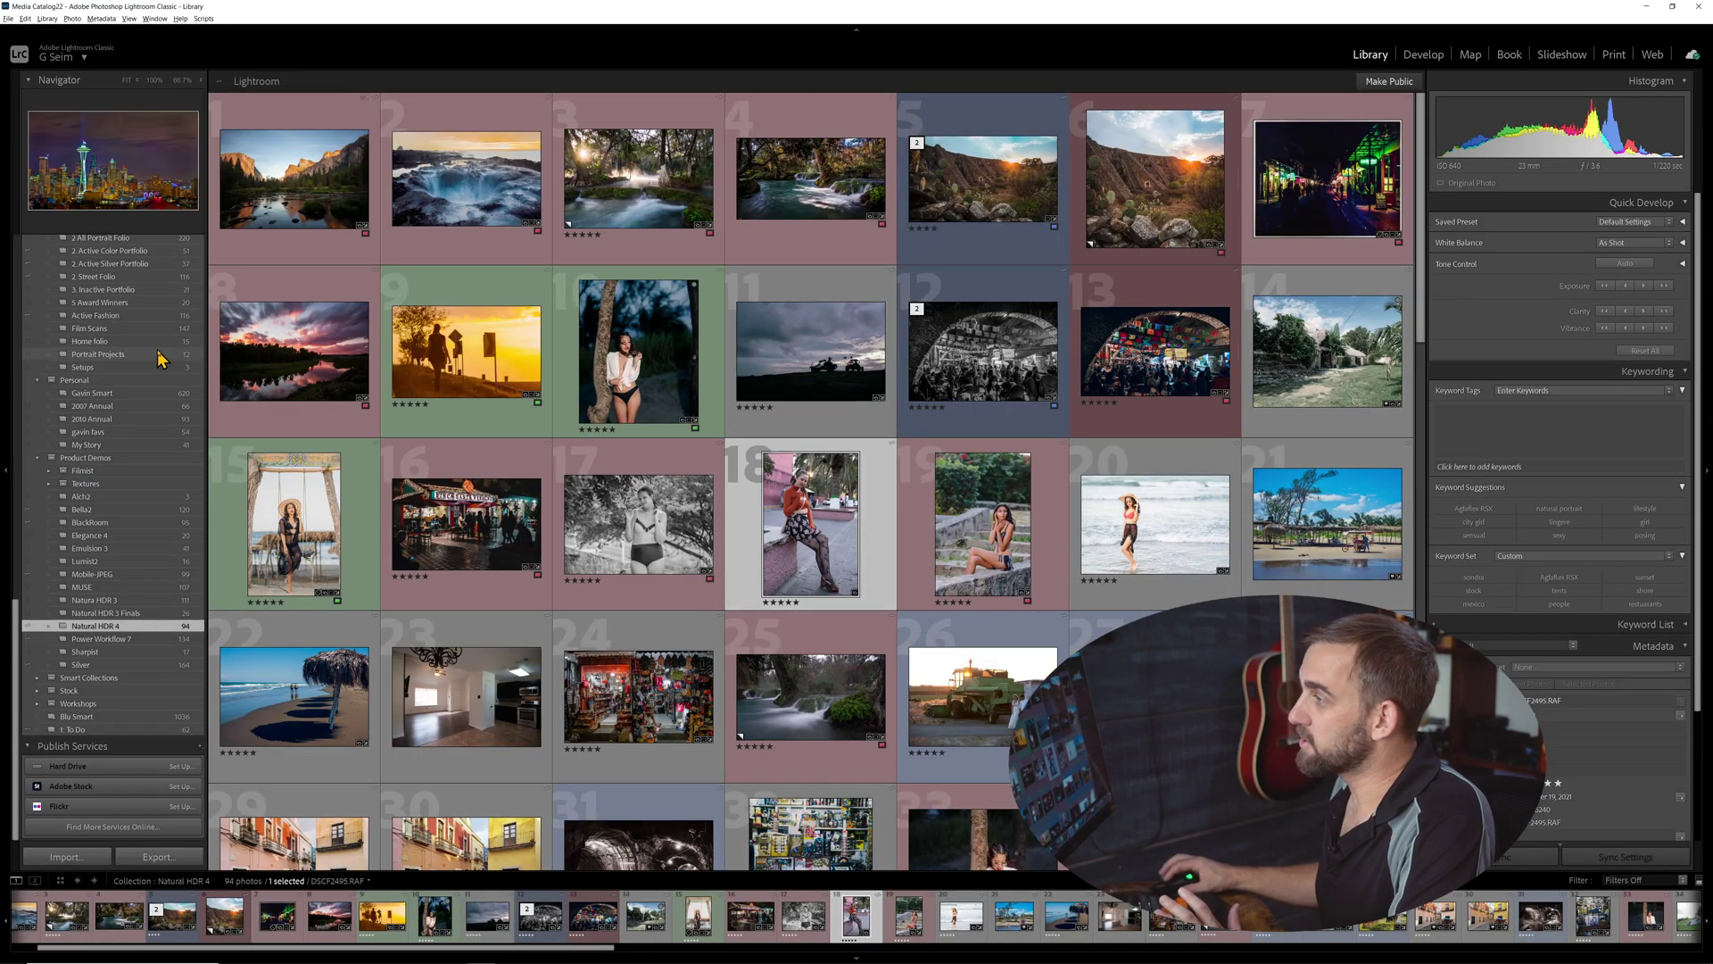
pyautogui.scroll(5, 73, 451)
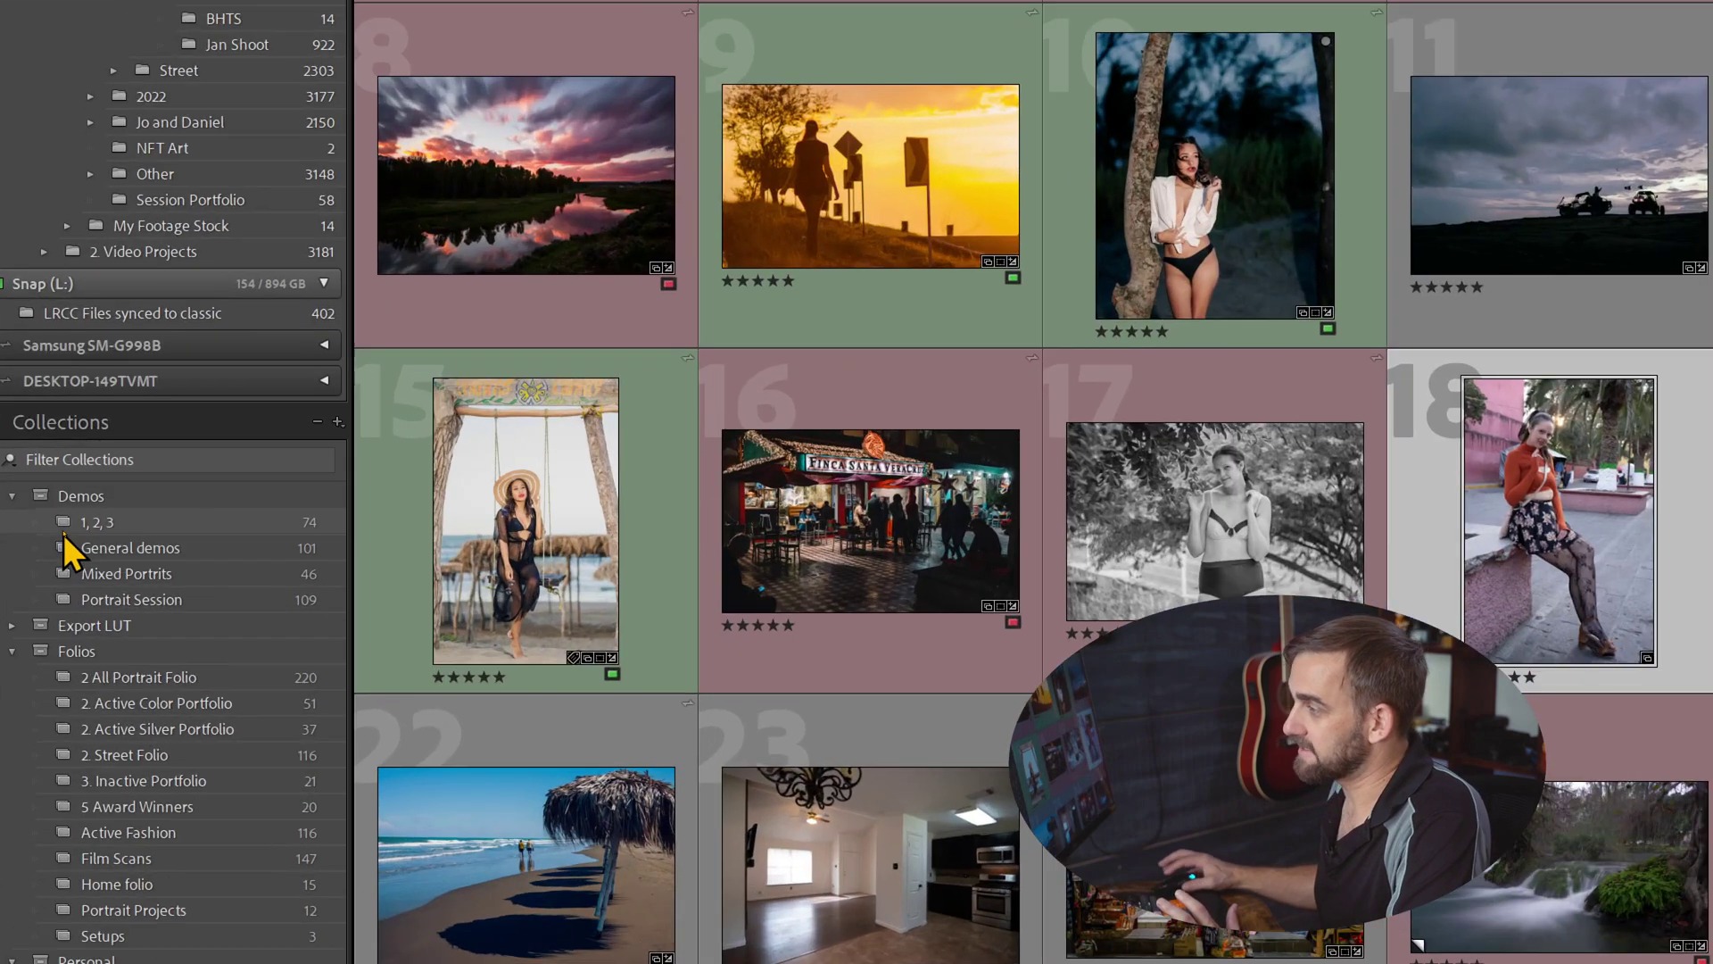
pyautogui.scroll(-5, 67, 544)
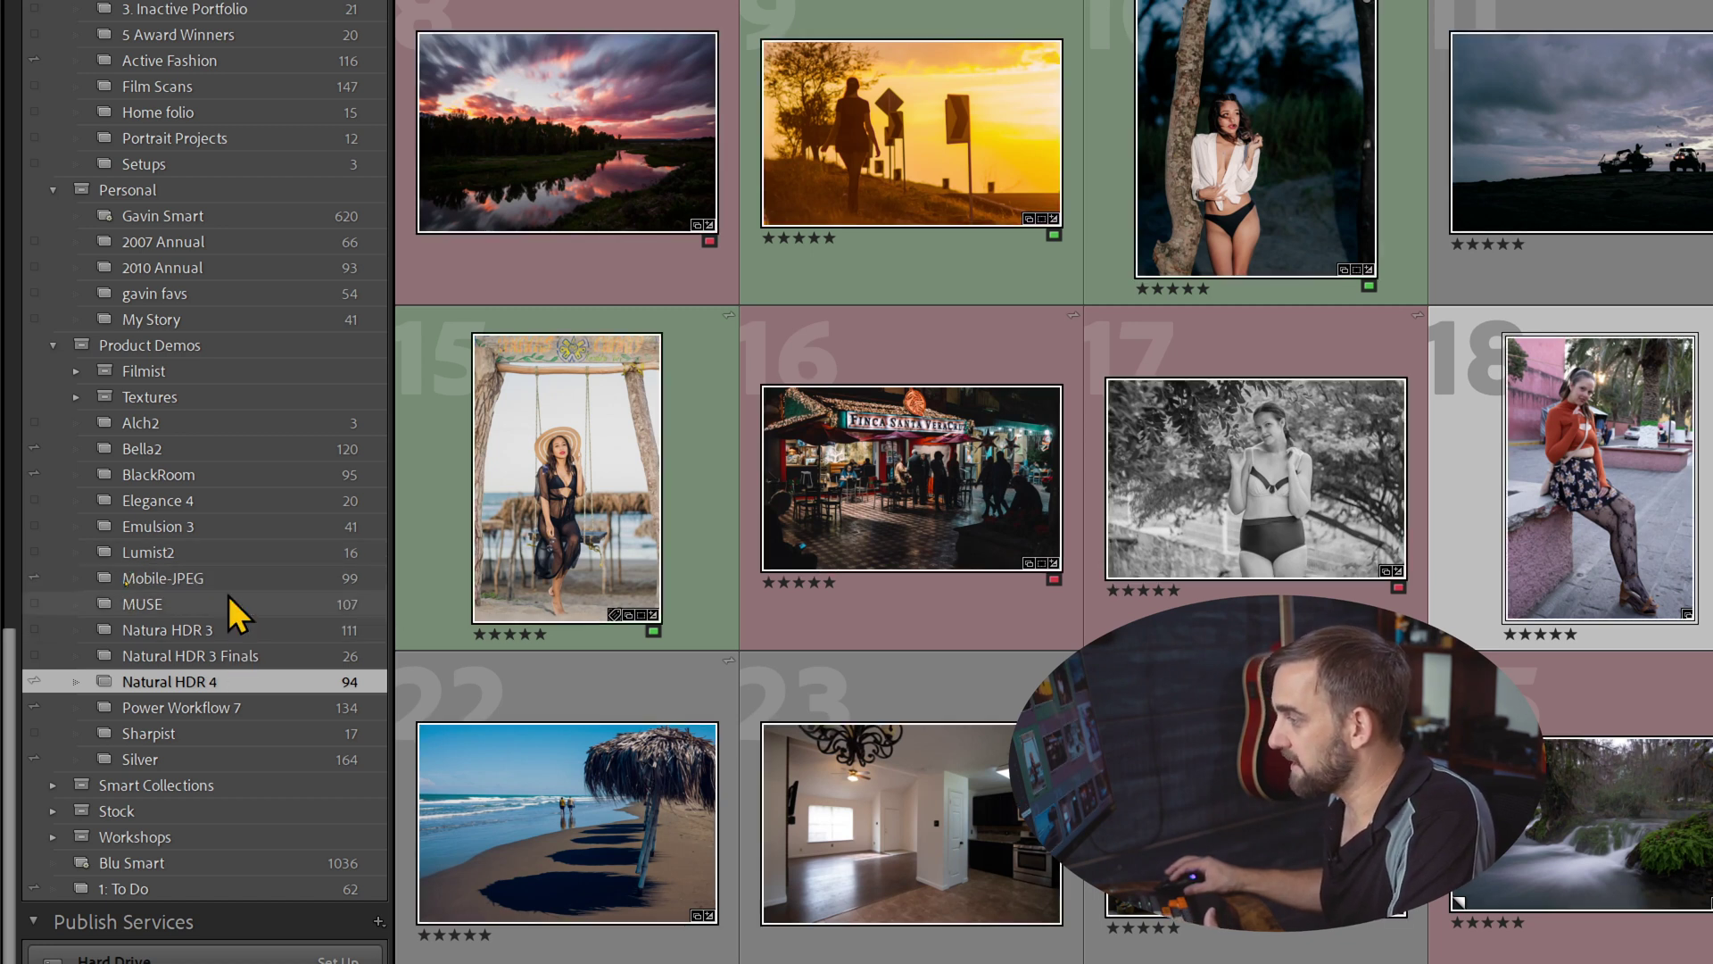
pyautogui.click(227, 580)
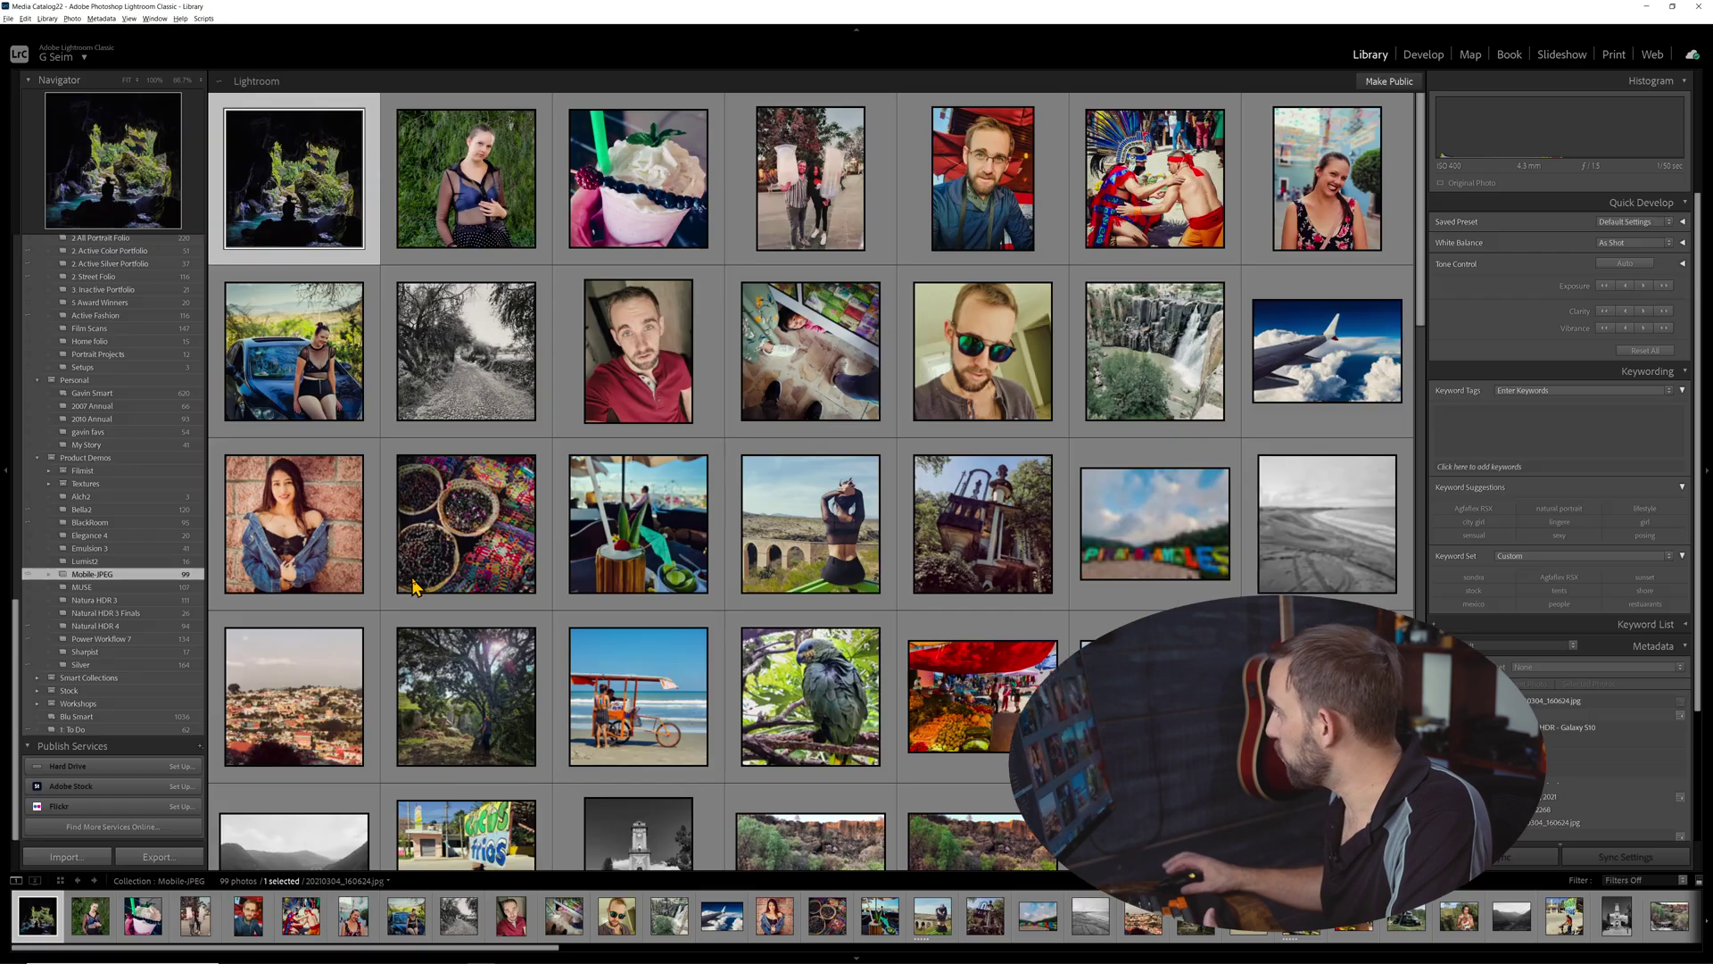
pyautogui.doubleClick(463, 194)
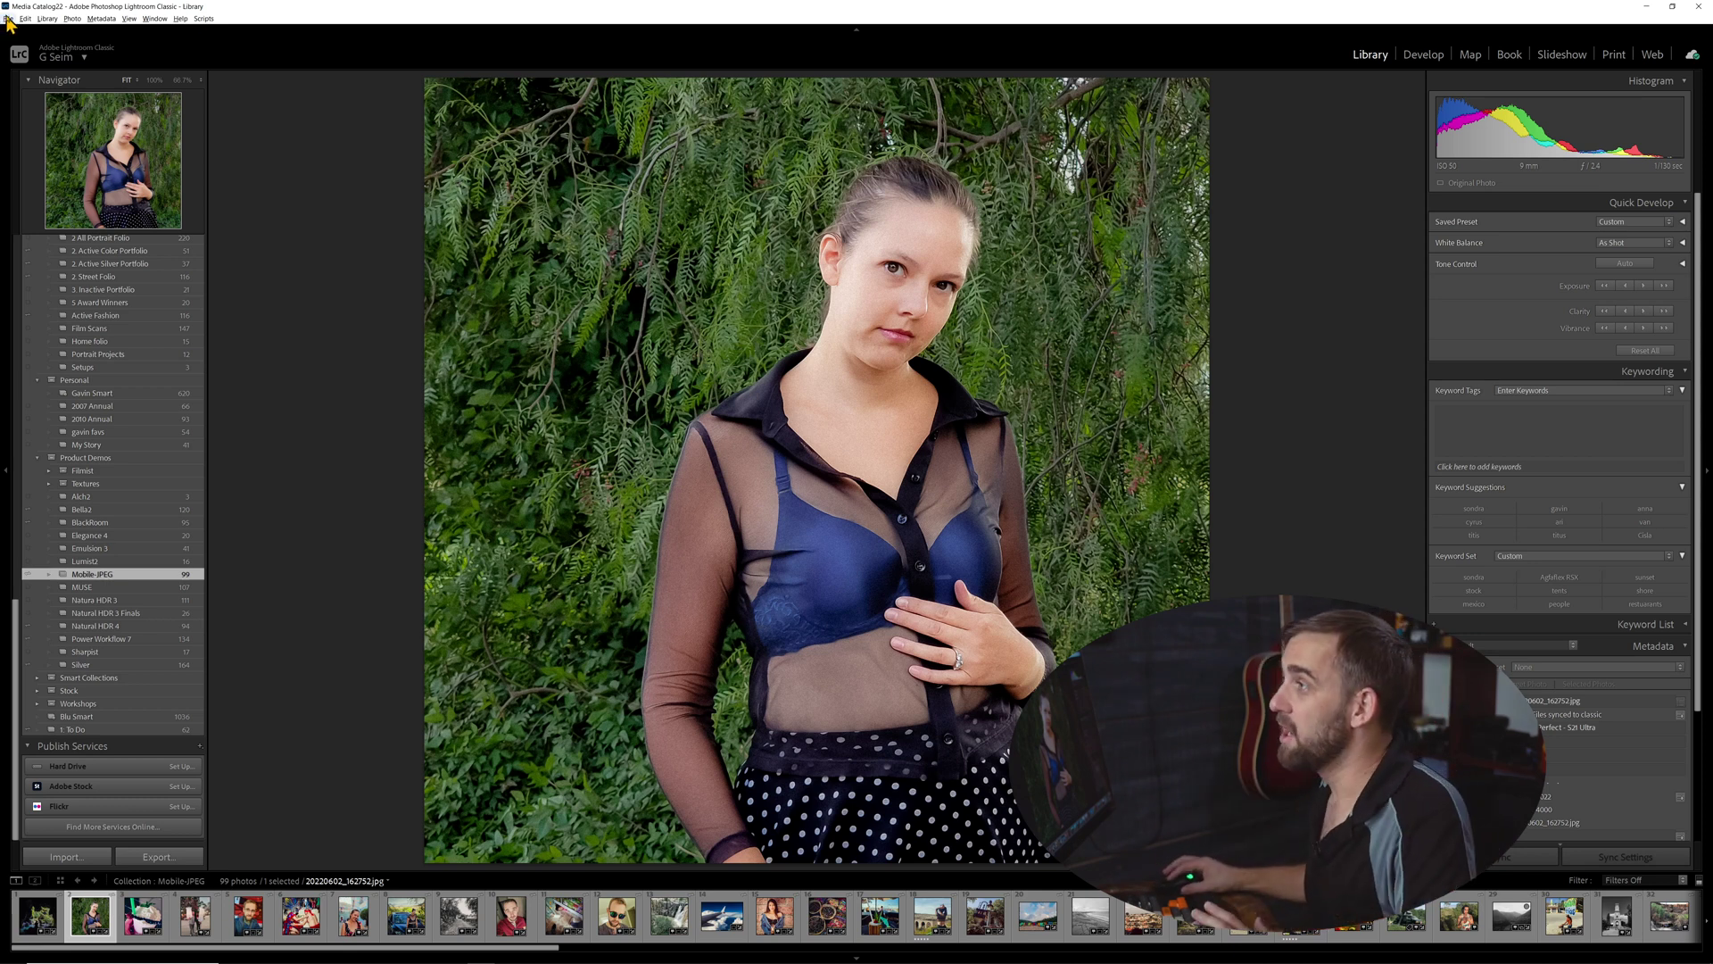
# Step: Show the portrait's file in Explorer, examine the LRCC Files synced to classic folder, and close its window
pyautogui.rightClick(535, 207)
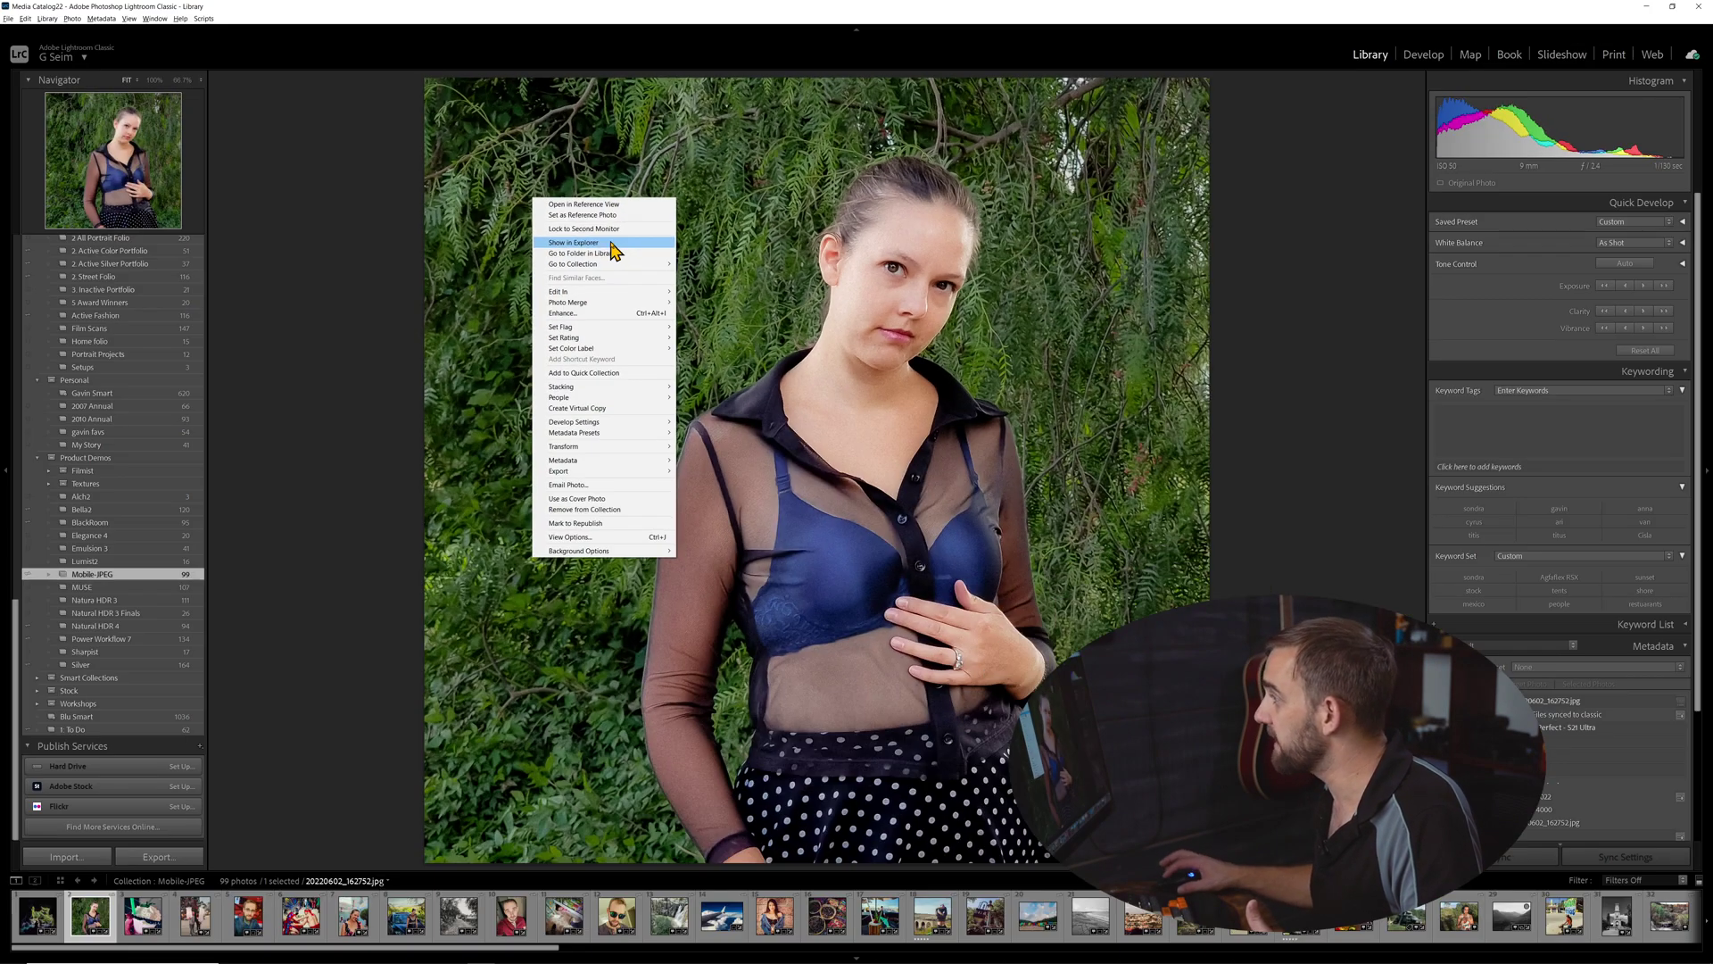
pyautogui.click(612, 246)
pyautogui.hotkey('alt', 'Tab')
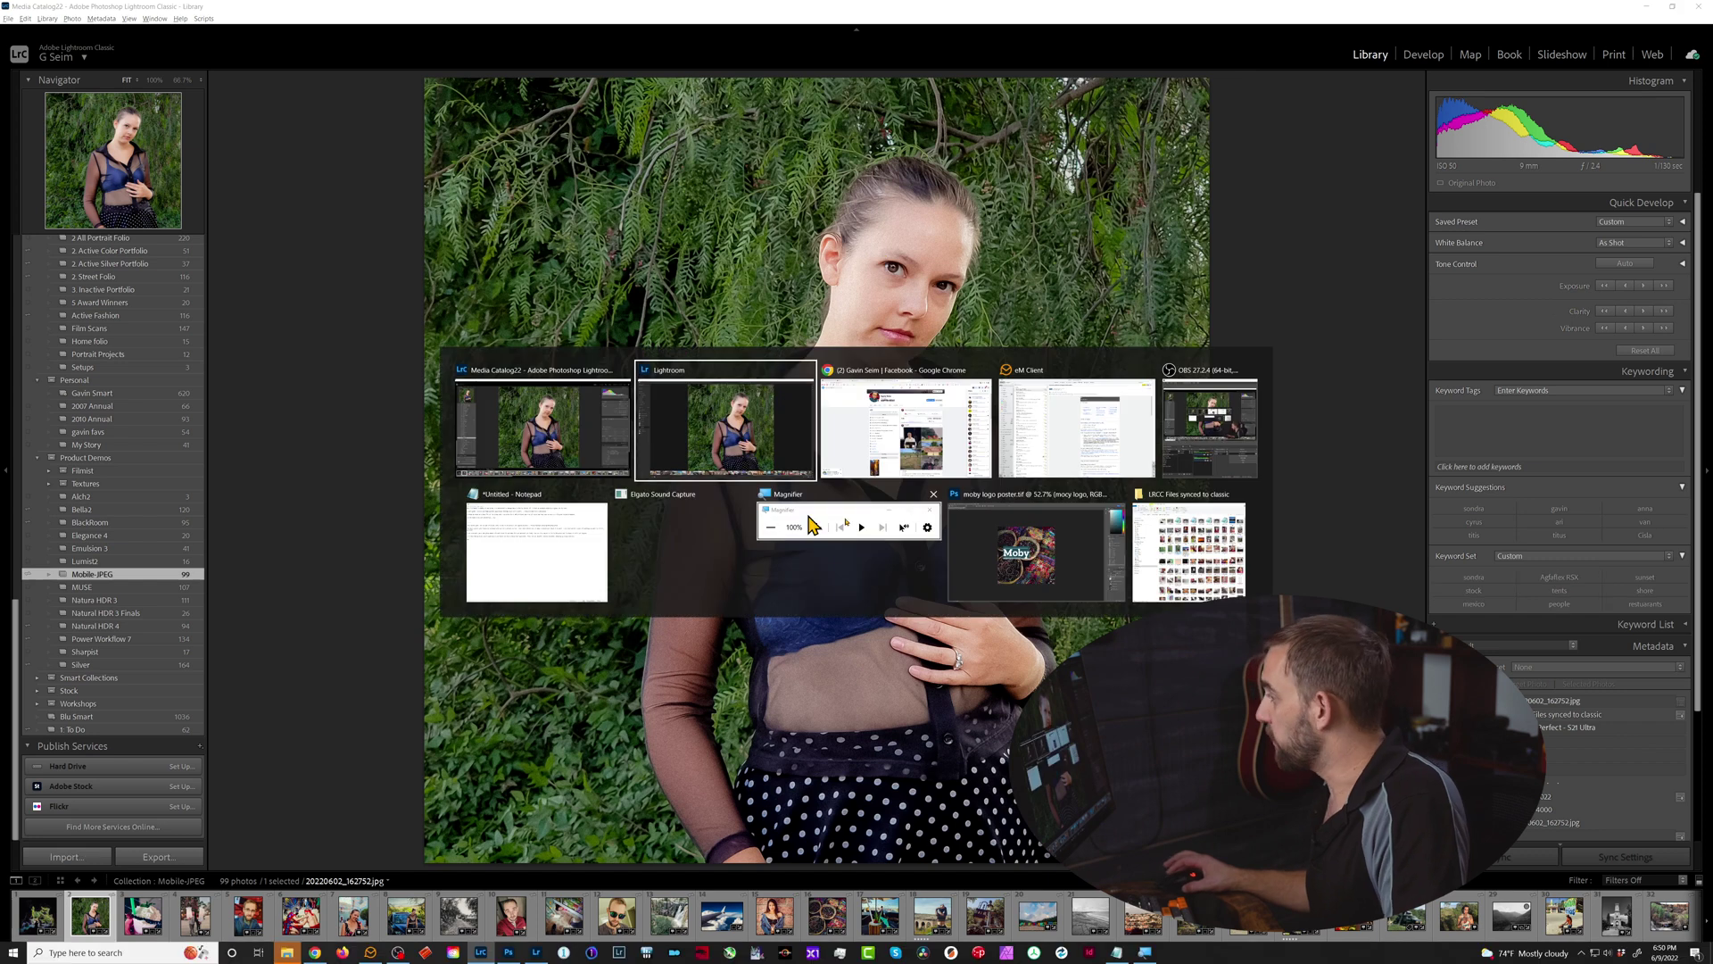
pyautogui.click(1201, 555)
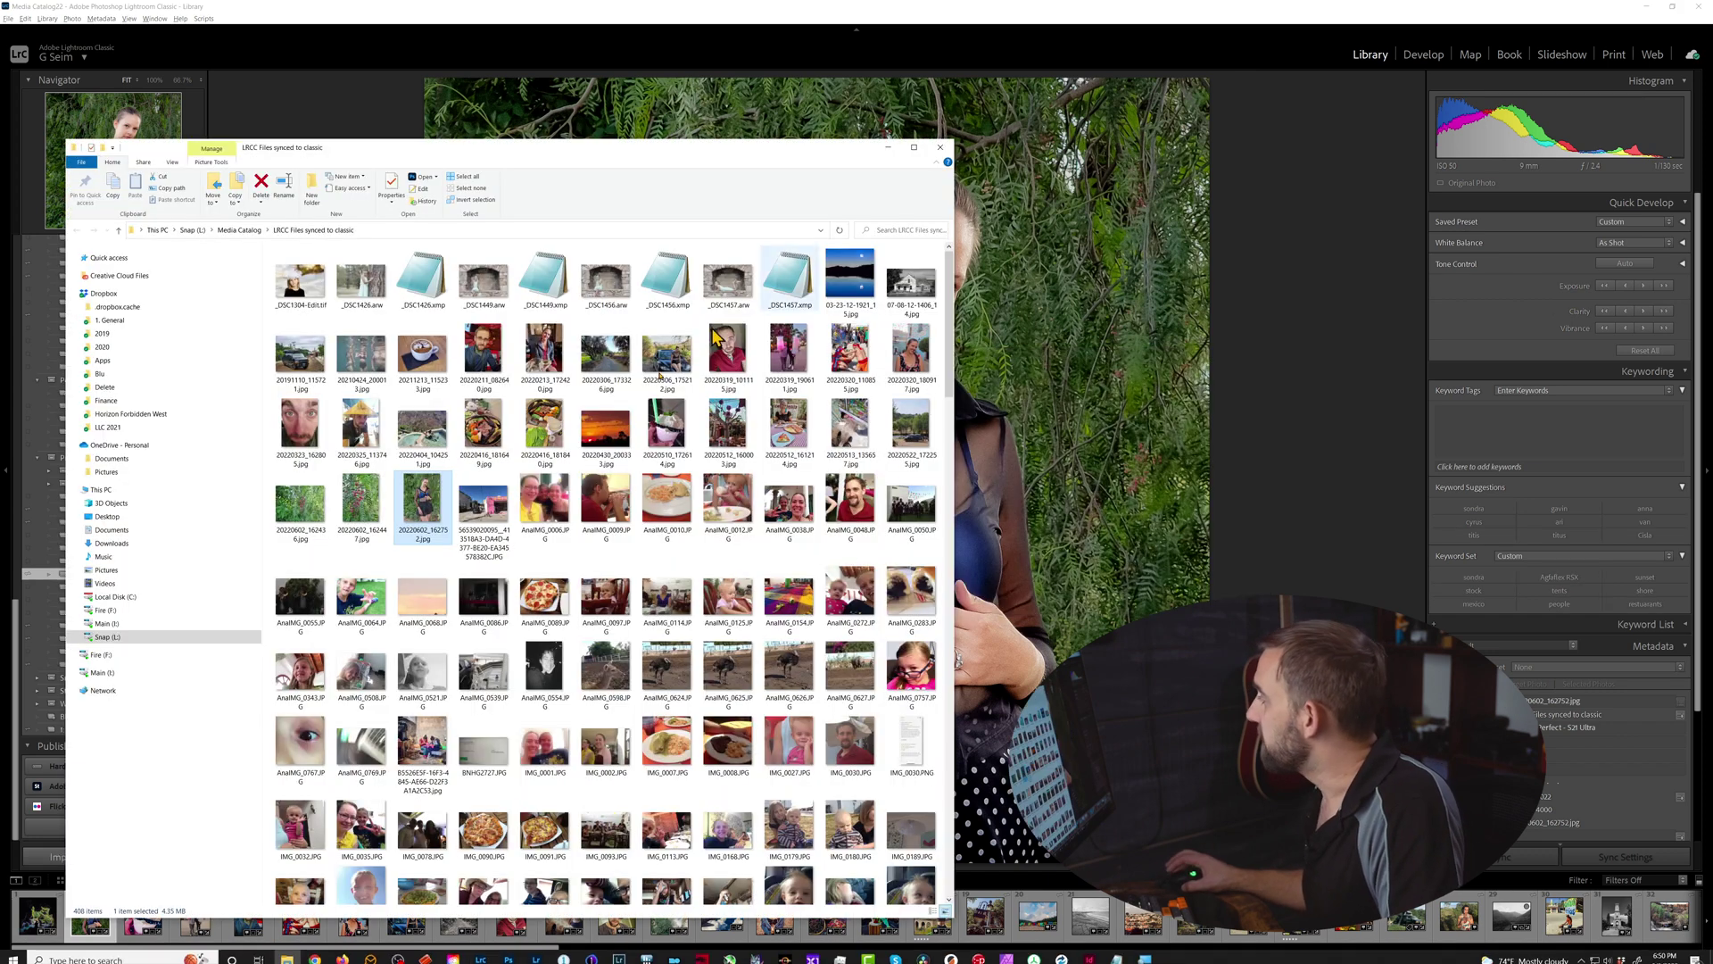
pyautogui.click(949, 150)
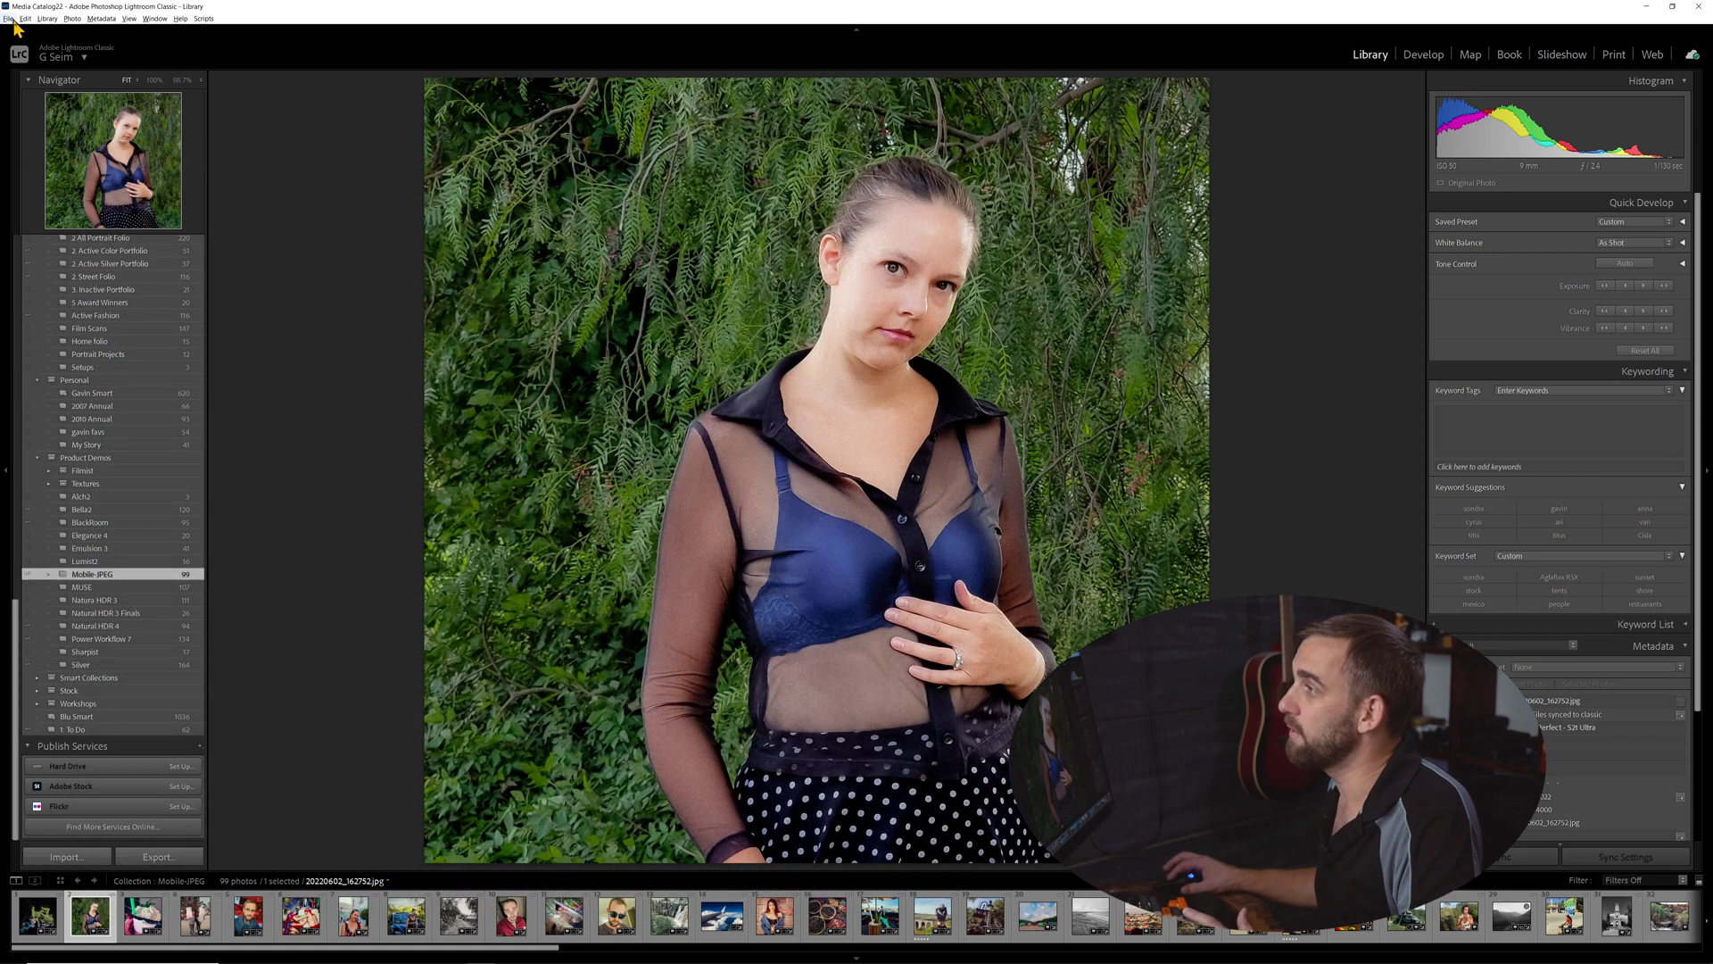
# Step: Review the storage location for synced images in the Lightroom Sync preferences and close the dialog
pyautogui.click(25, 17)
pyautogui.click(62, 210)
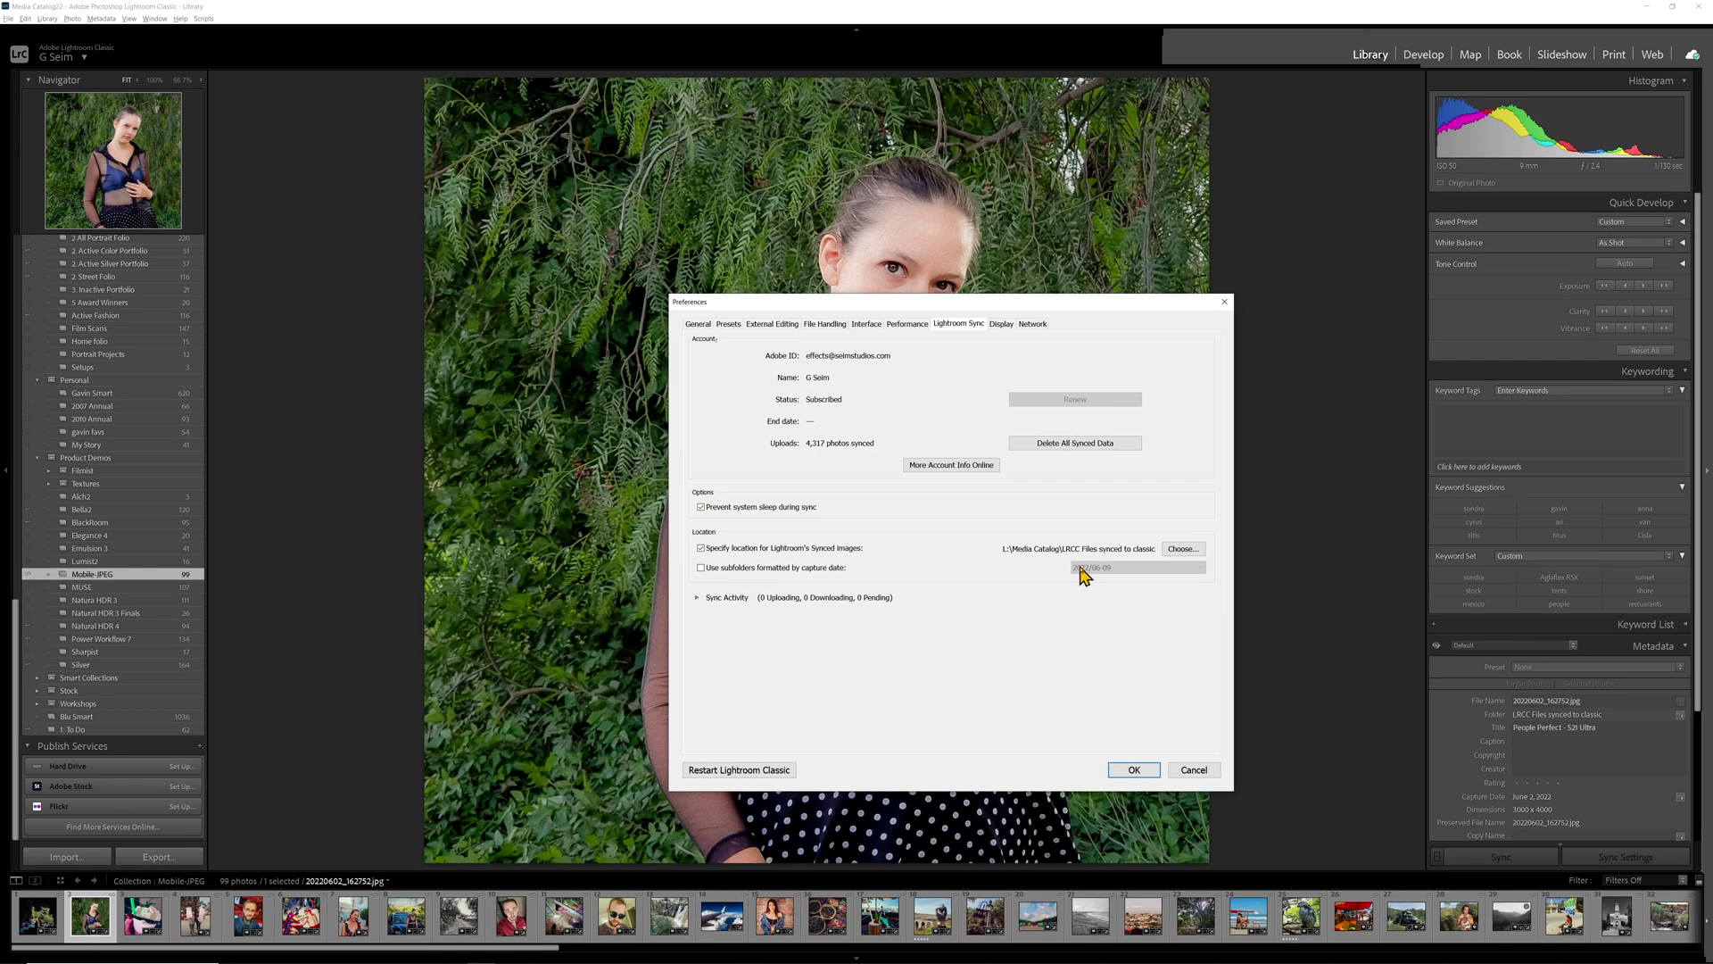
pyautogui.press('Return')
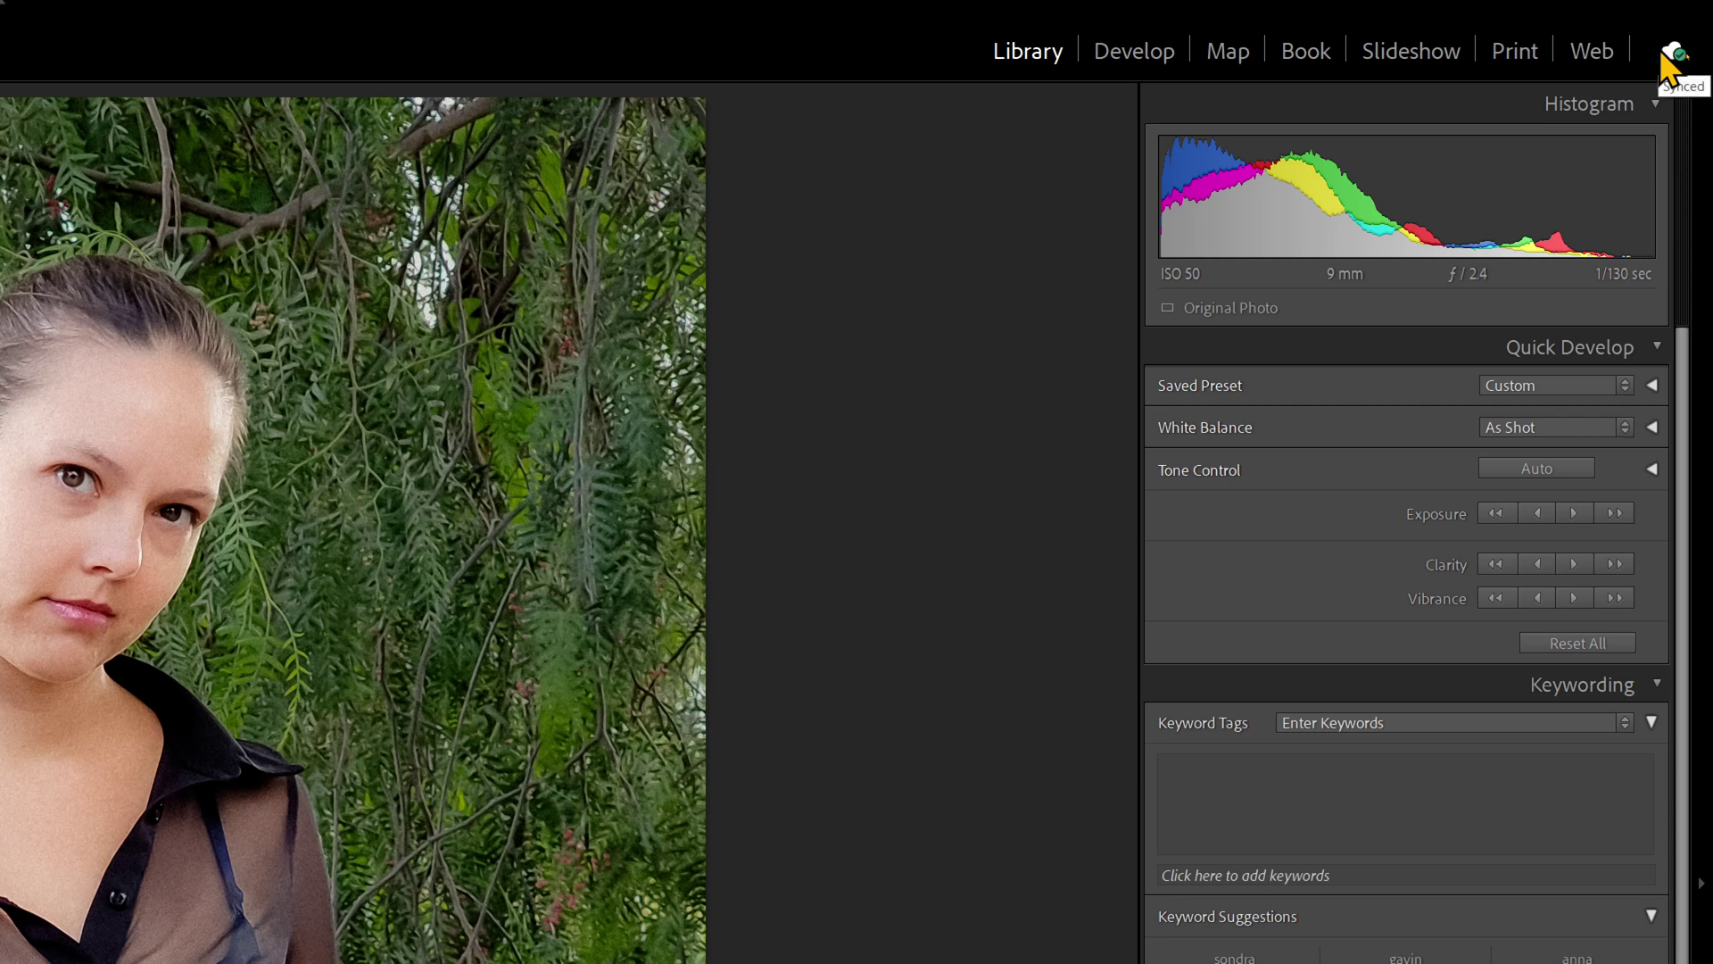
# Step: Show the cloud storage and sync status in Lightroom Classic, and compare it with the cloud storage status in the desktop Lightroom app
pyautogui.click(1665, 55)
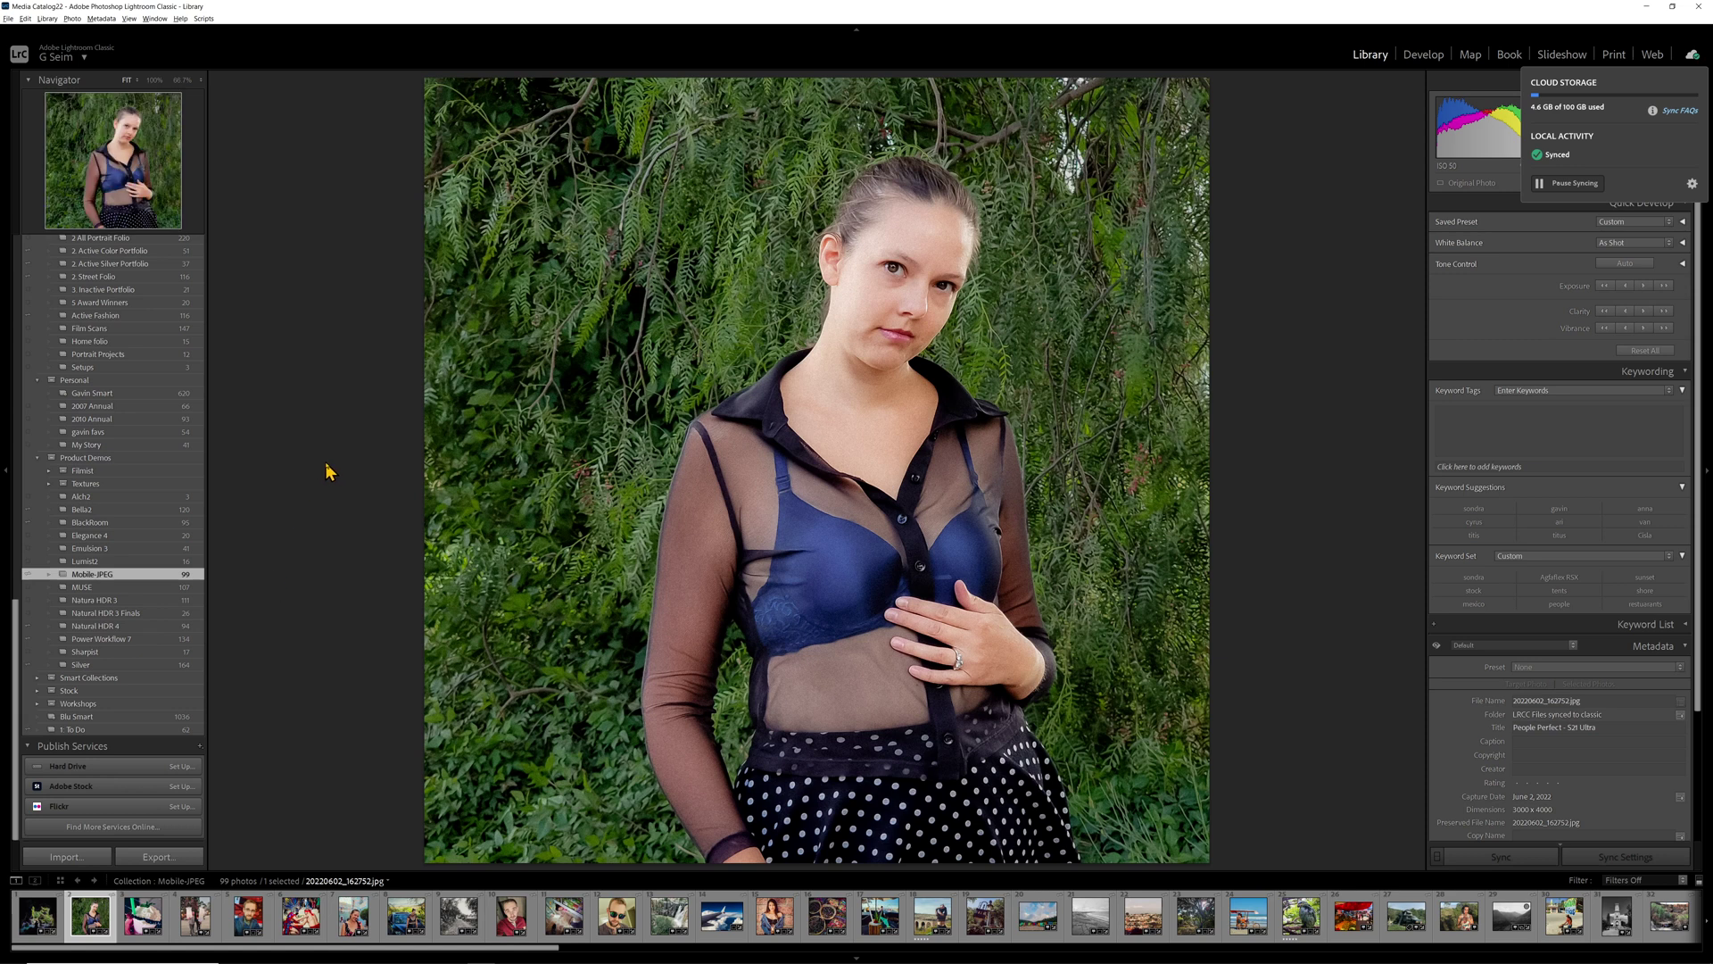
pyautogui.moveTo(390, 961)
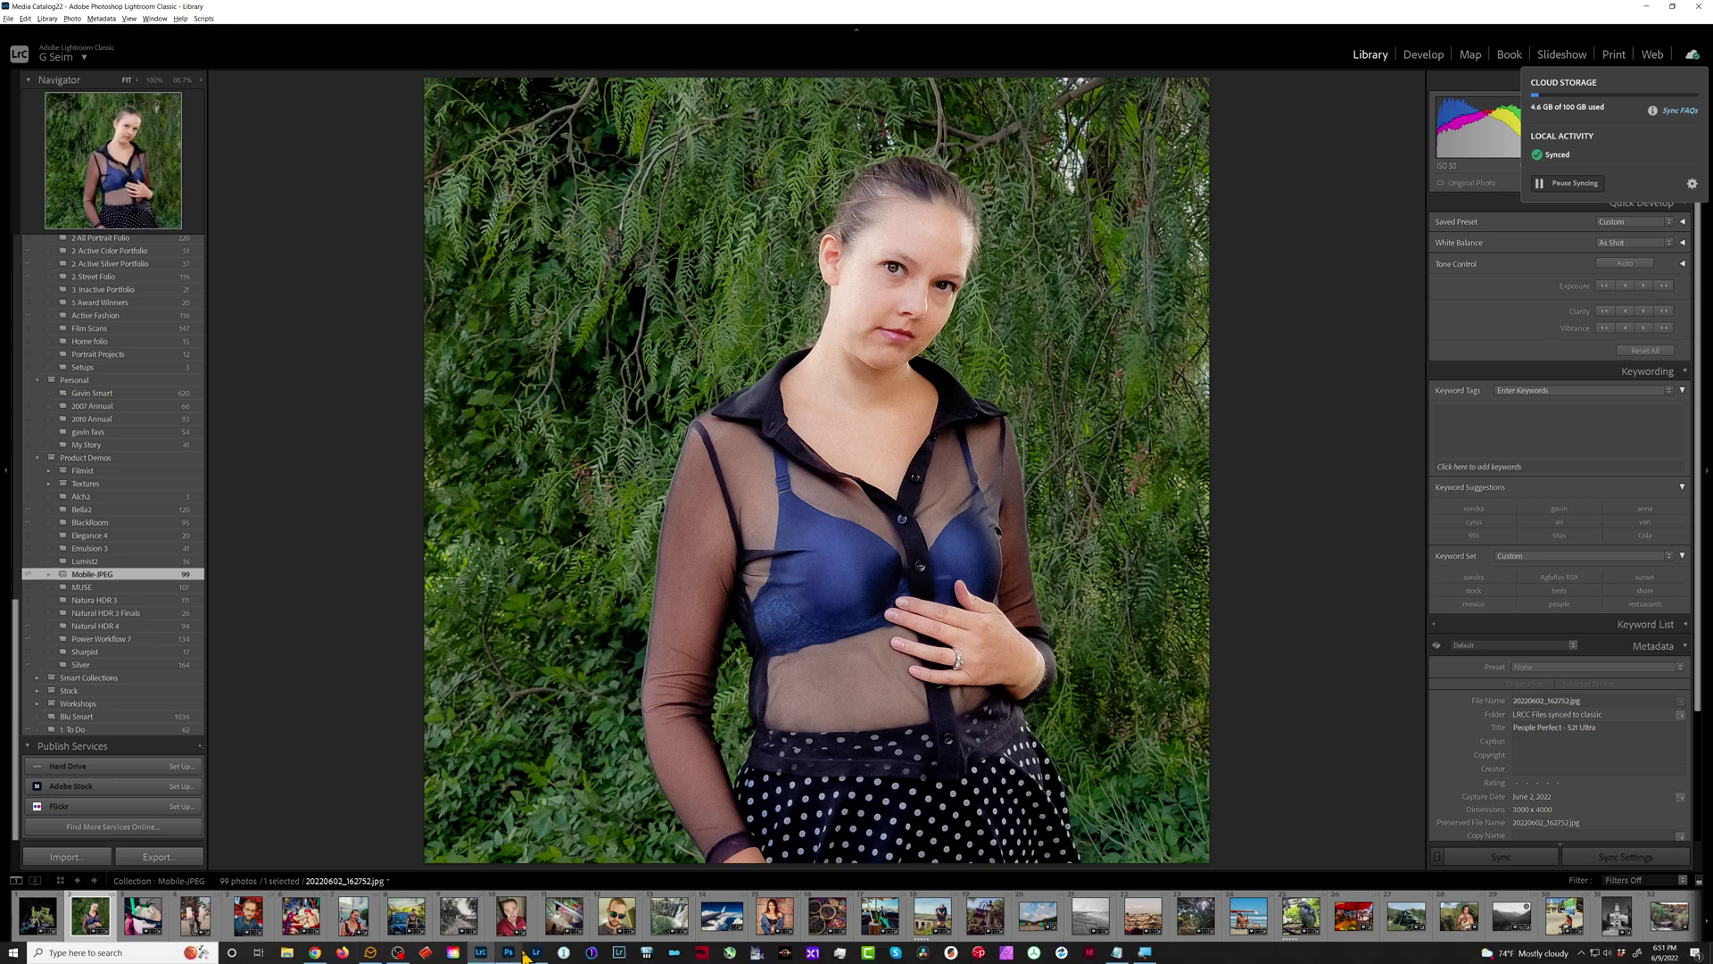
pyautogui.click(537, 952)
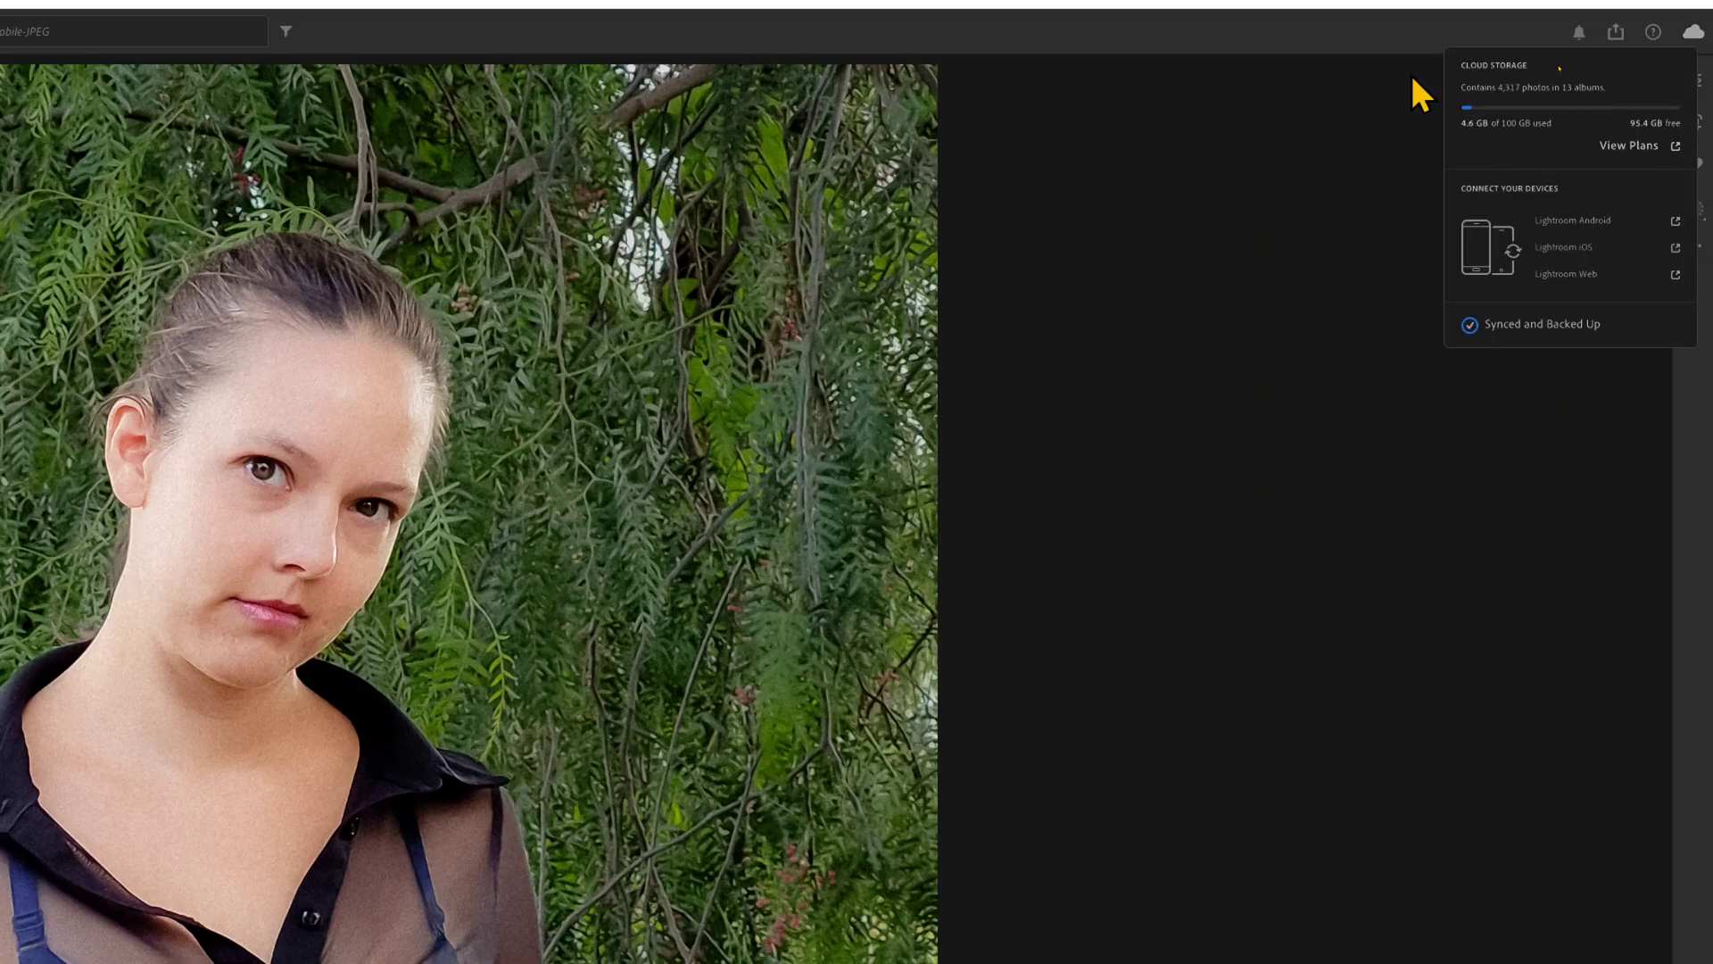
pyautogui.moveTo(1689, 37)
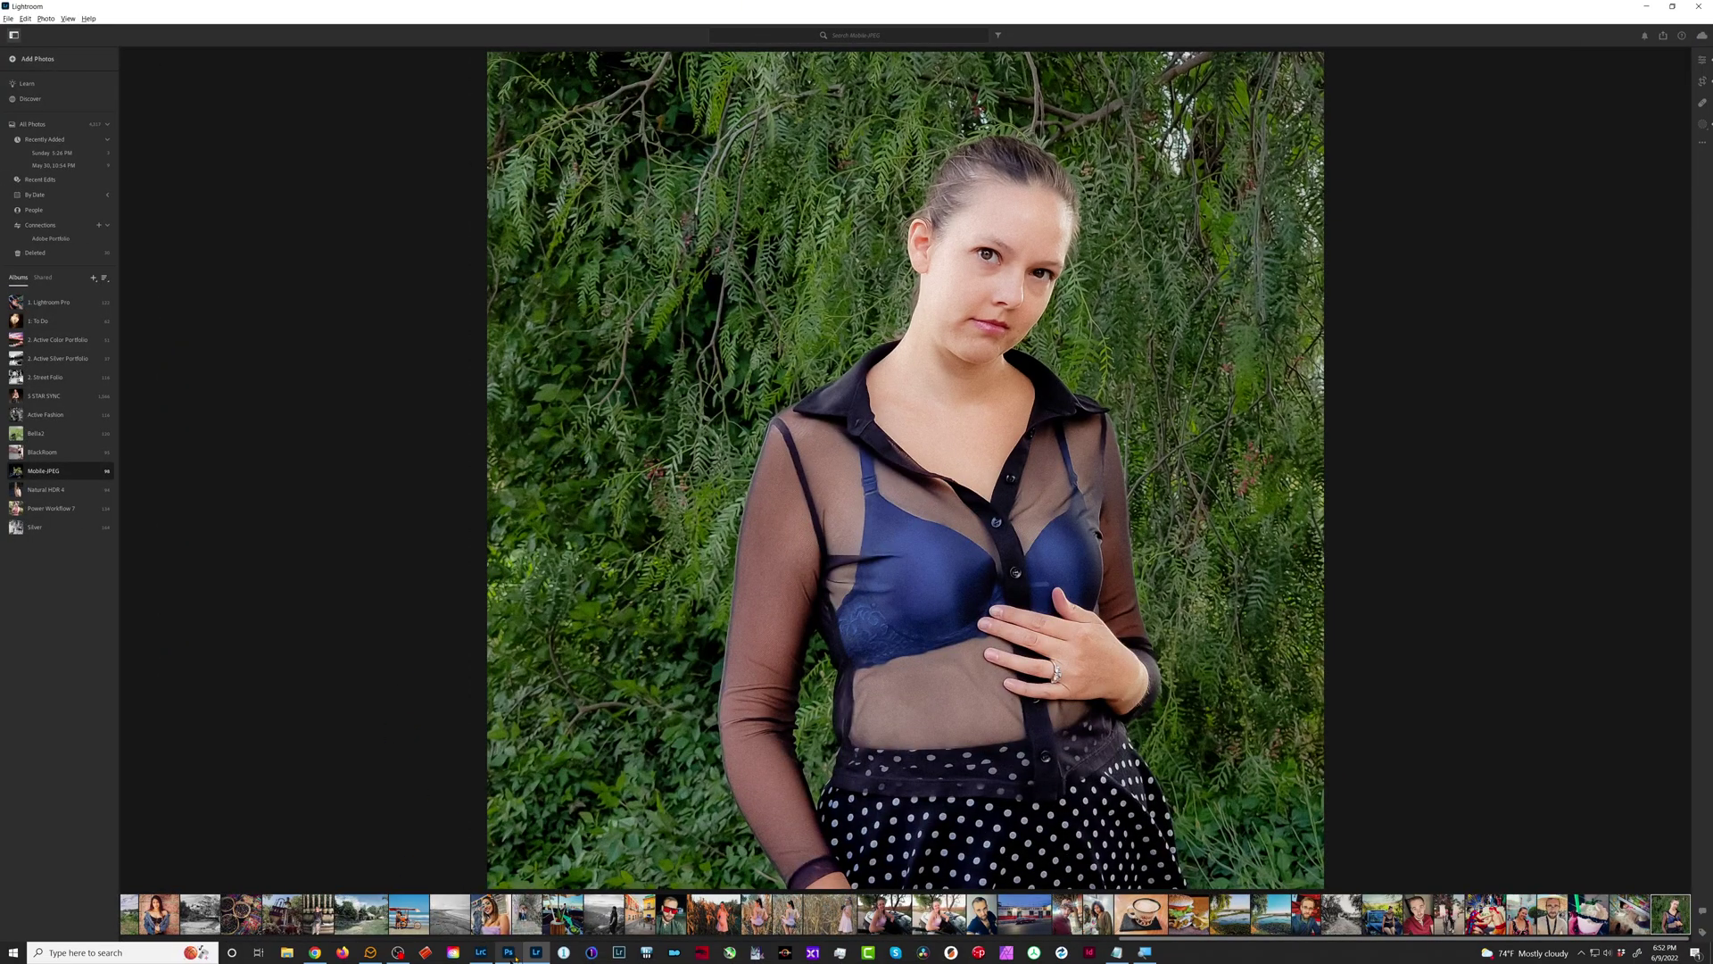
# Step: Switch back to Lightroom Classic, look through the collections, expand Smart Collections, and return to the Catalog section
pyautogui.click(487, 958)
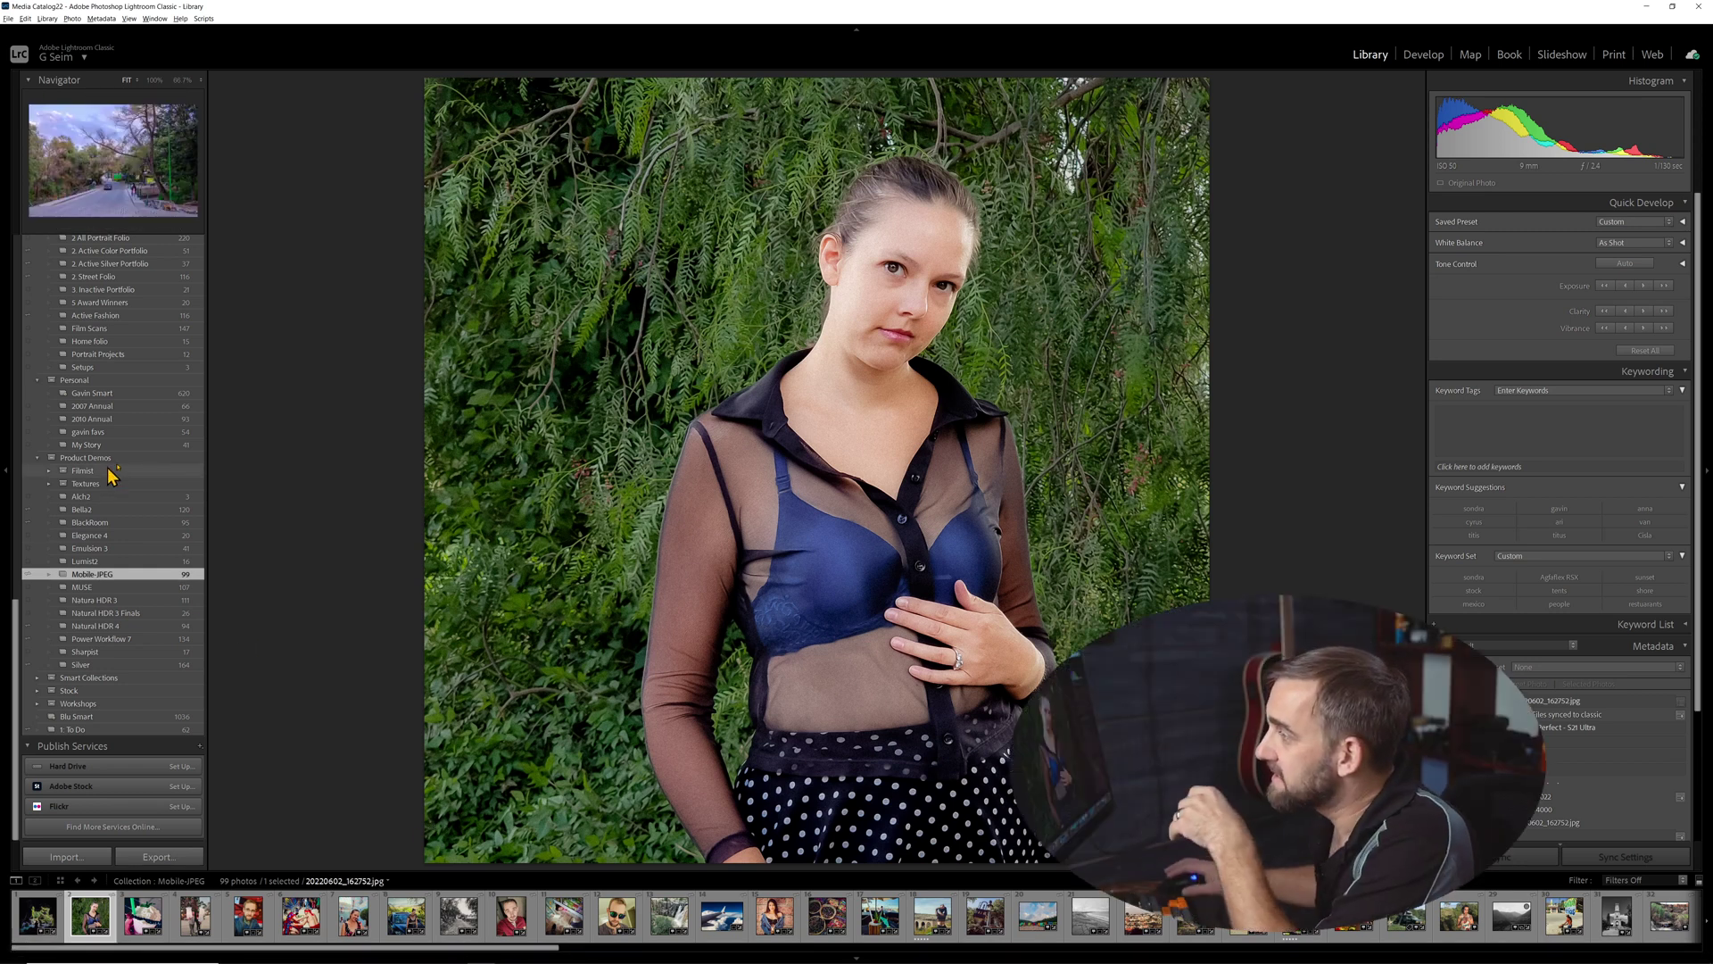
pyautogui.scroll(3, 112, 482)
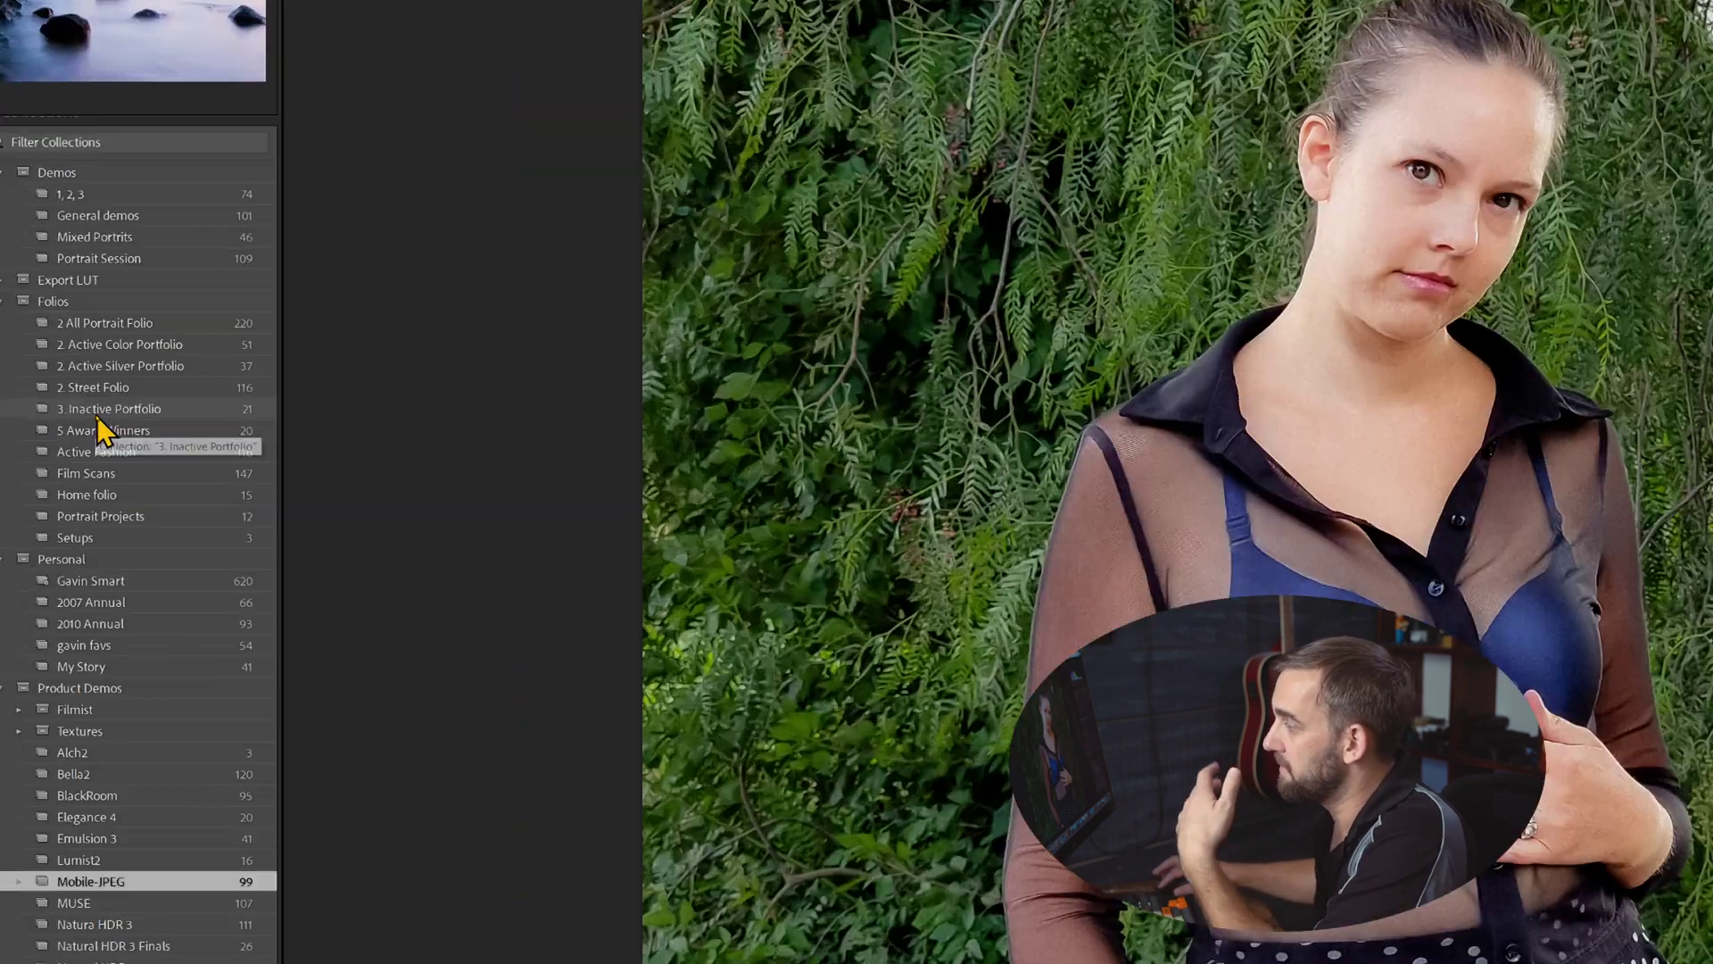
pyautogui.scroll(-3, 53, 692)
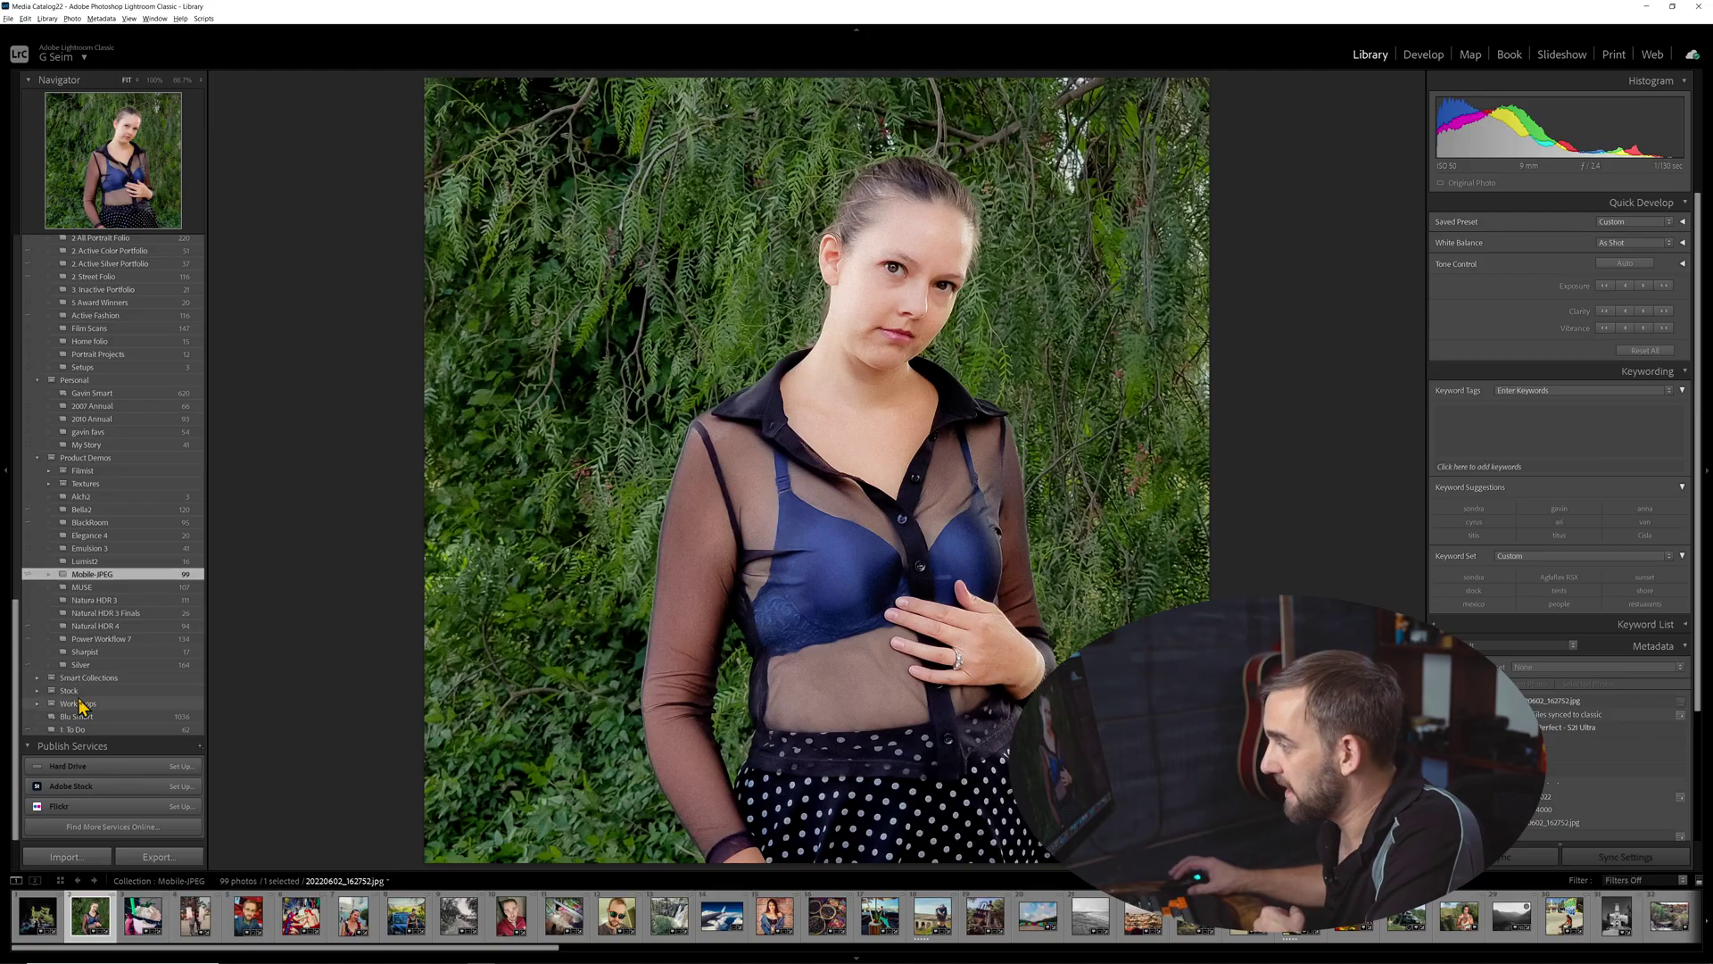
pyautogui.click(37, 678)
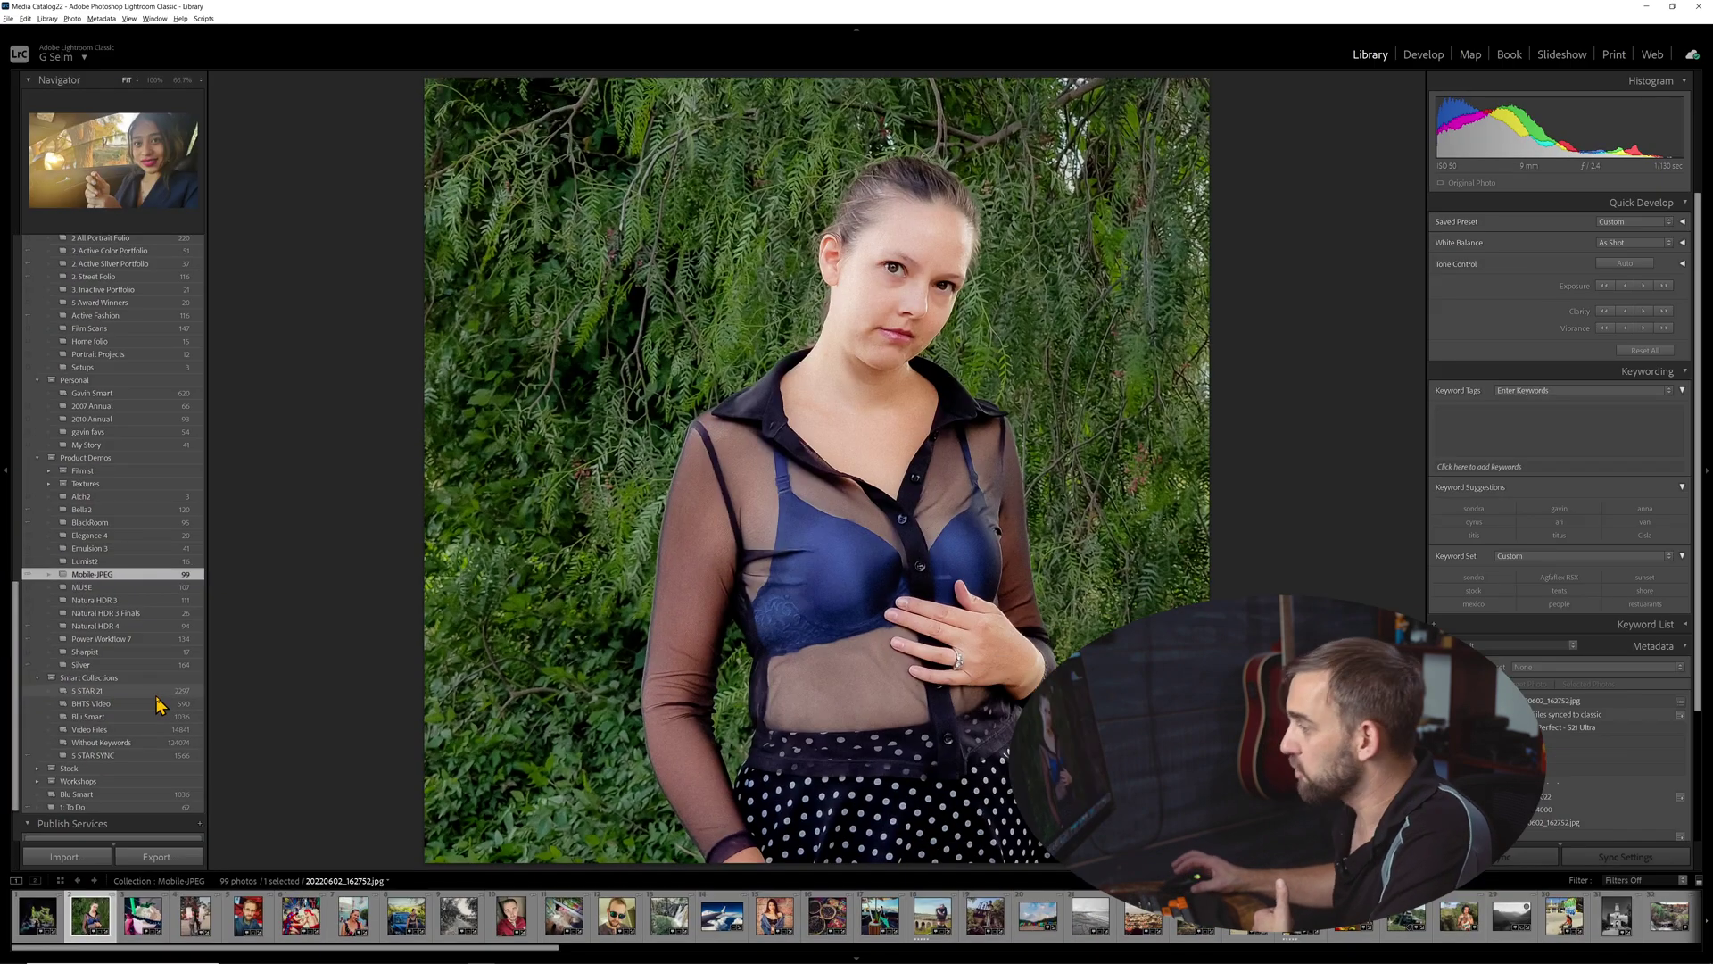
pyautogui.scroll(10, 154, 446)
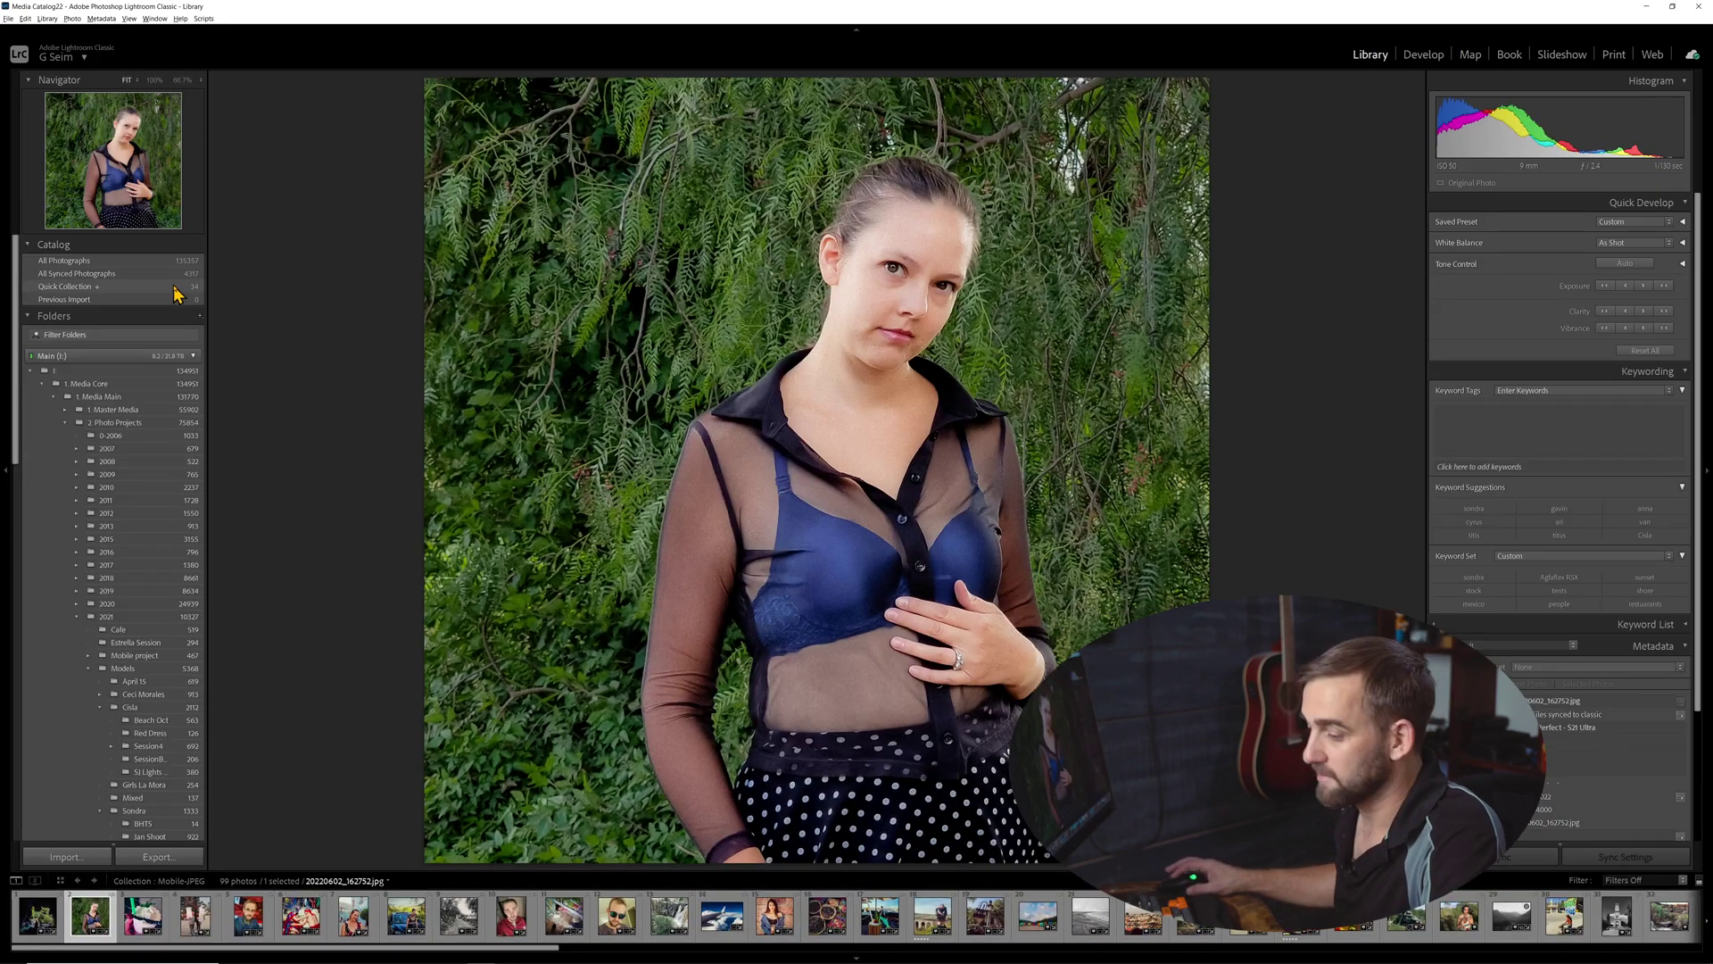